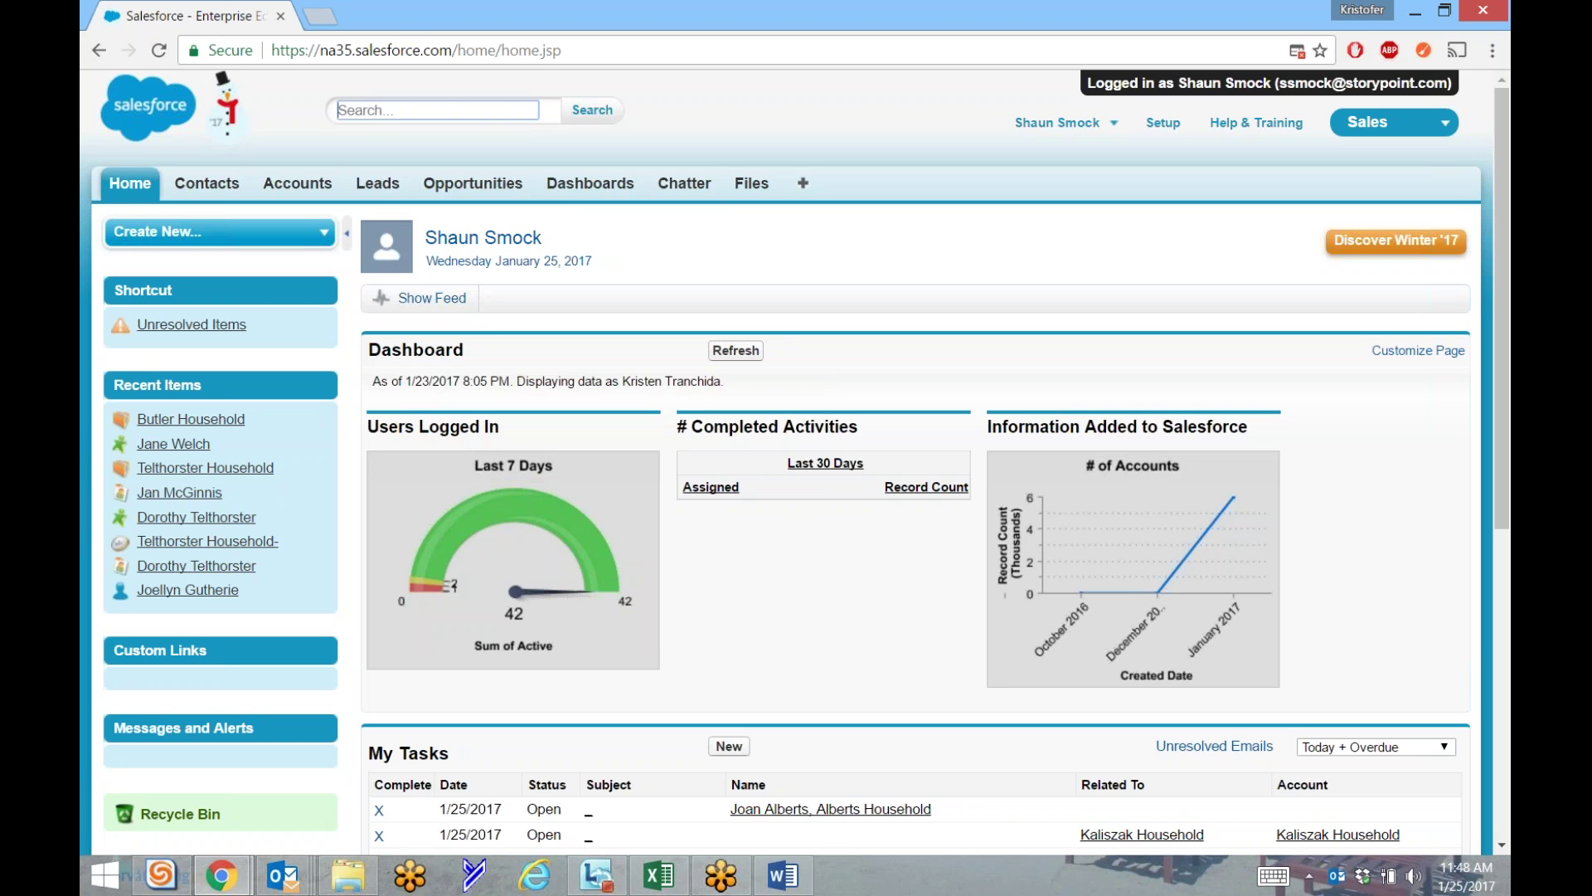
Search for the lead by name, then return to the home page.
{"action": "type", "text": "mich"}
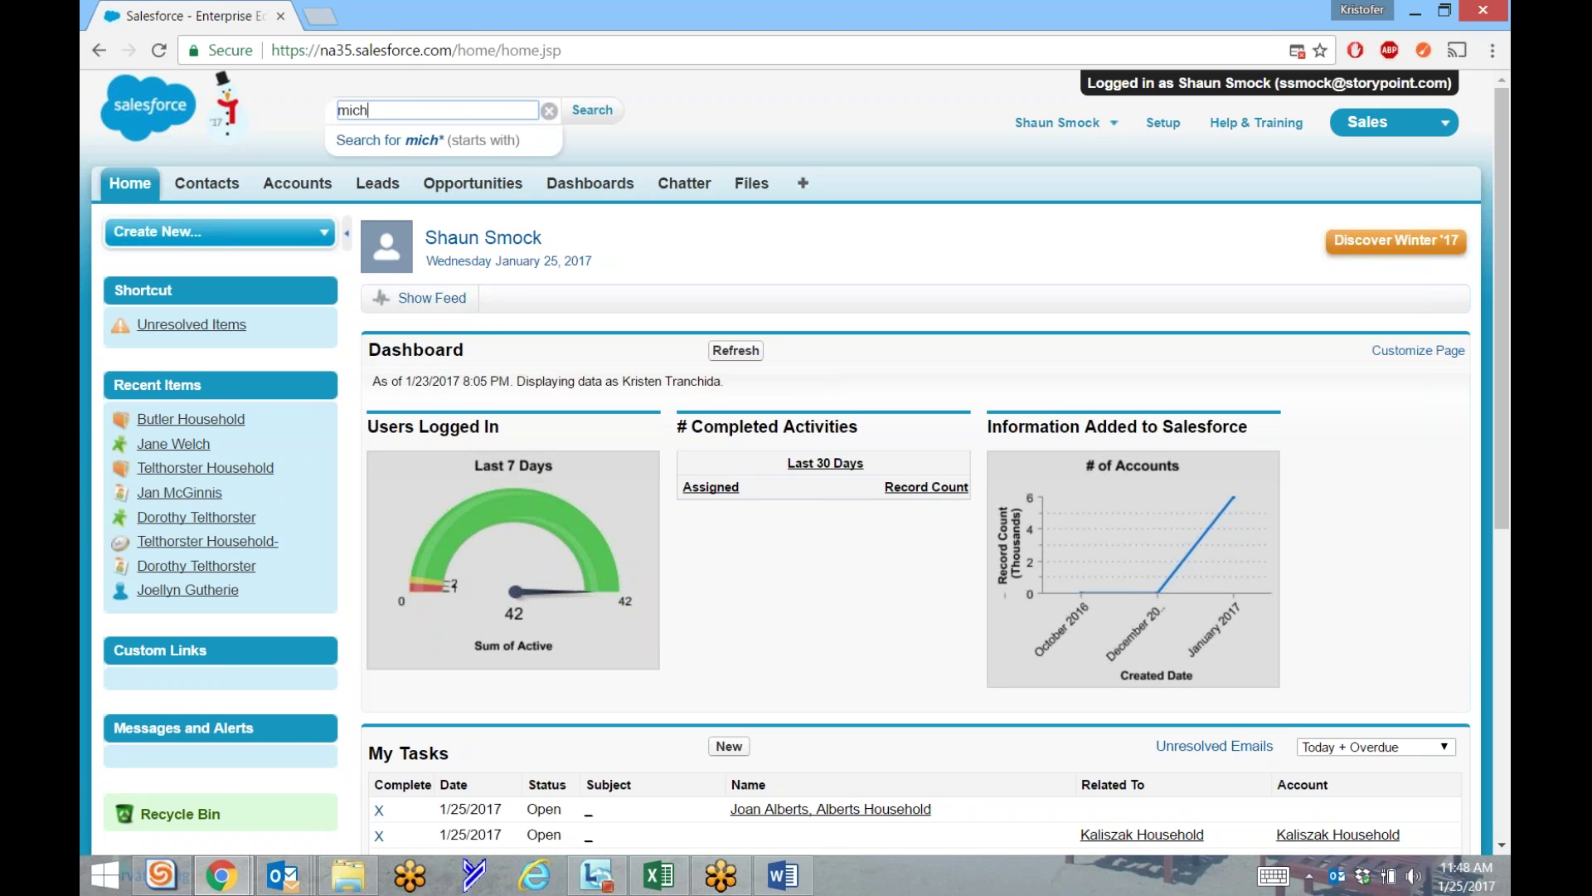
{"action": "type", "text": "ael jordan"}
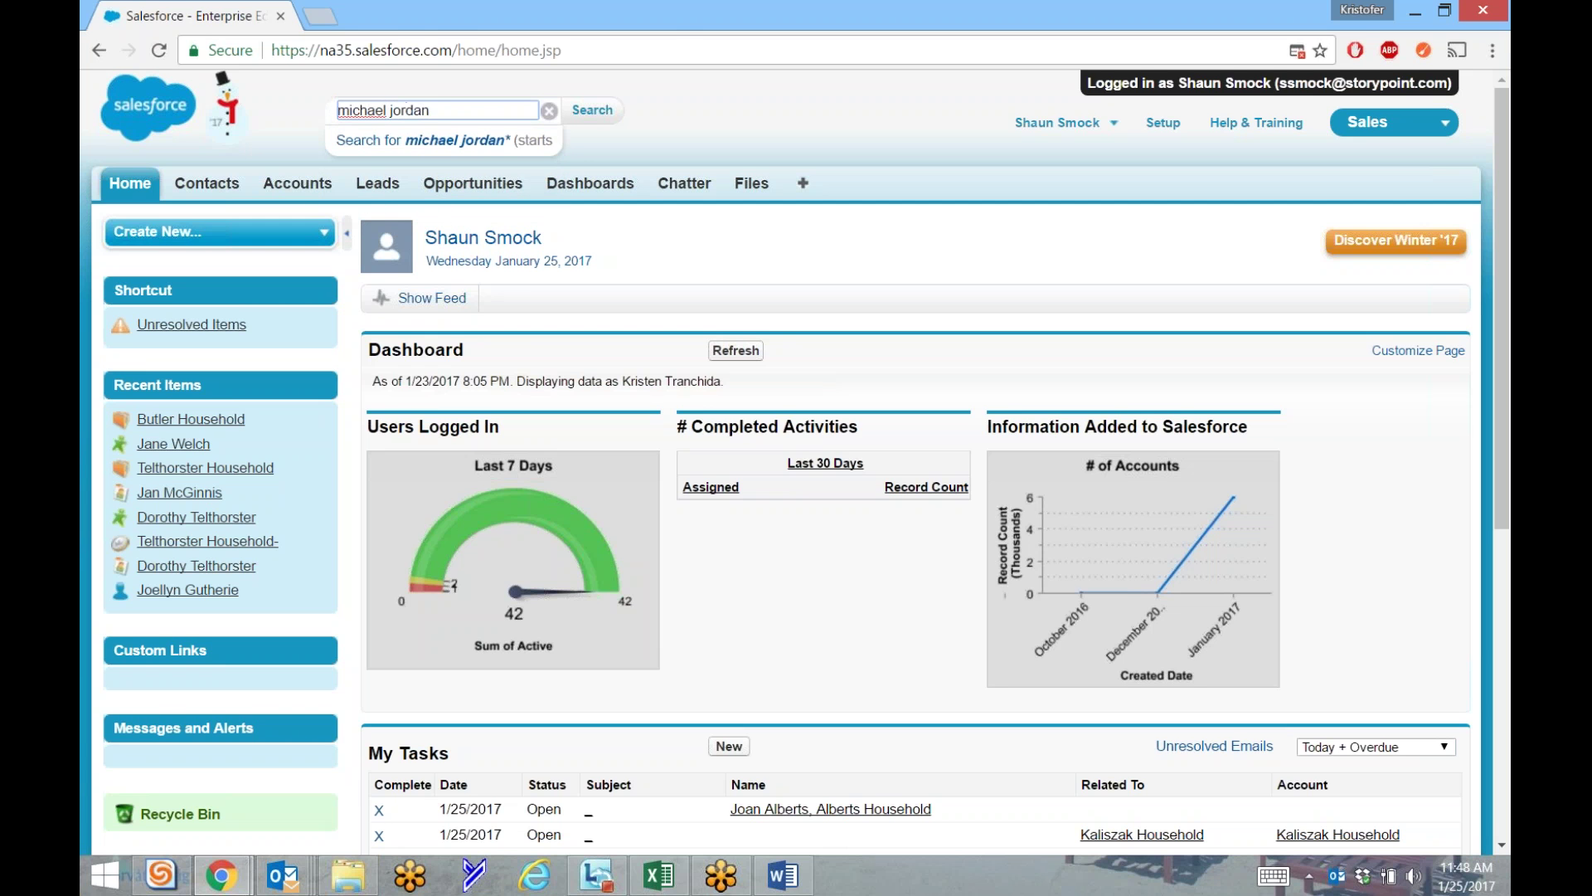
{"action": "key", "text": "Return"}
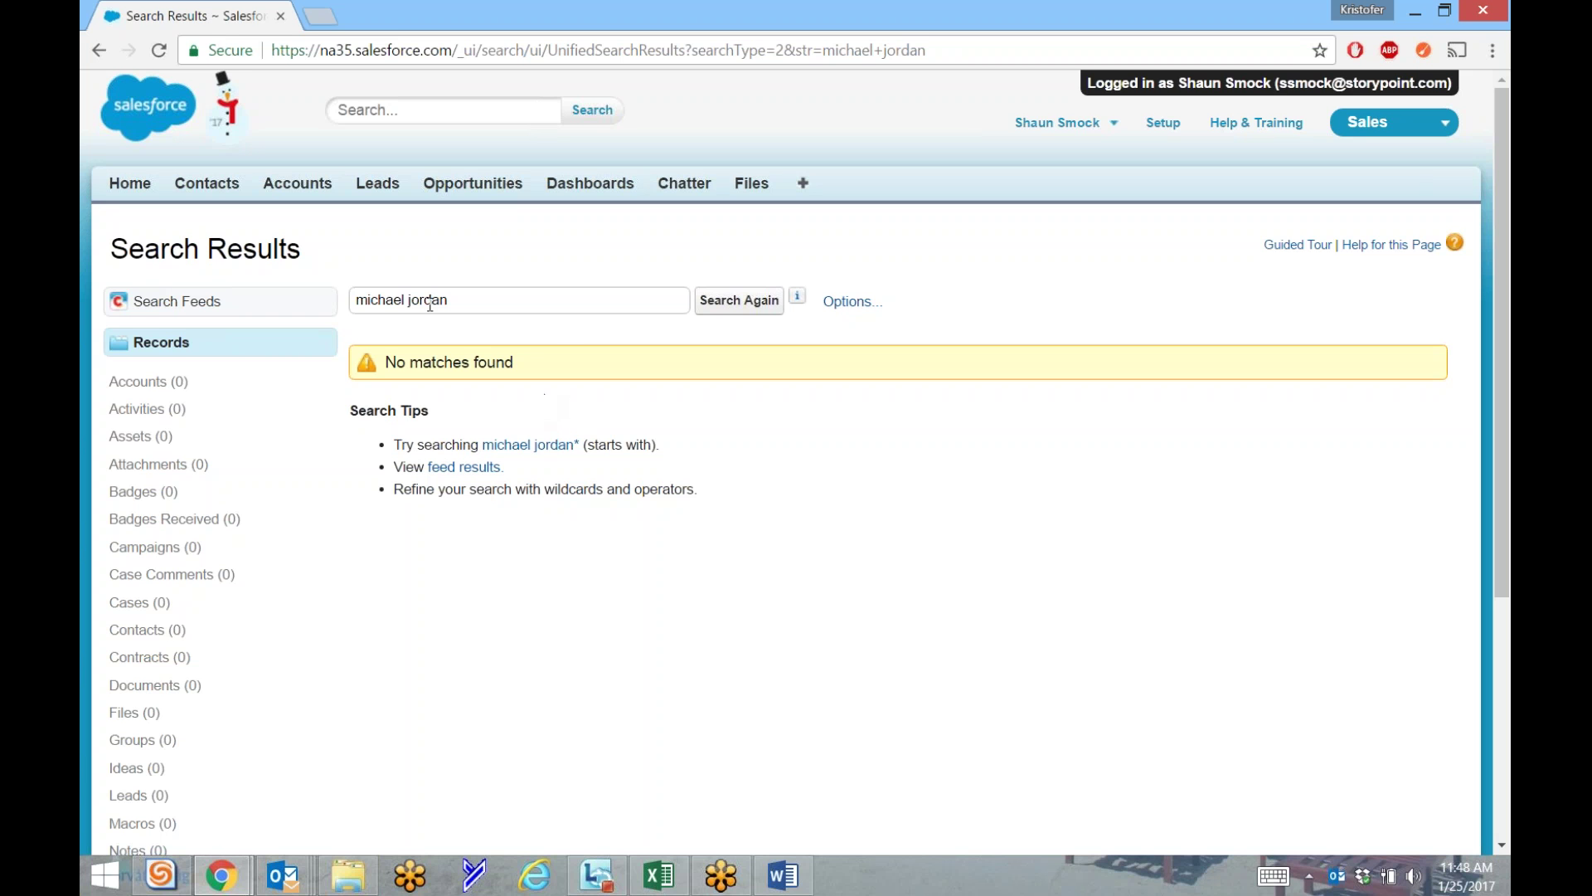
{"action": "left_click", "coordinate": [130, 183]}
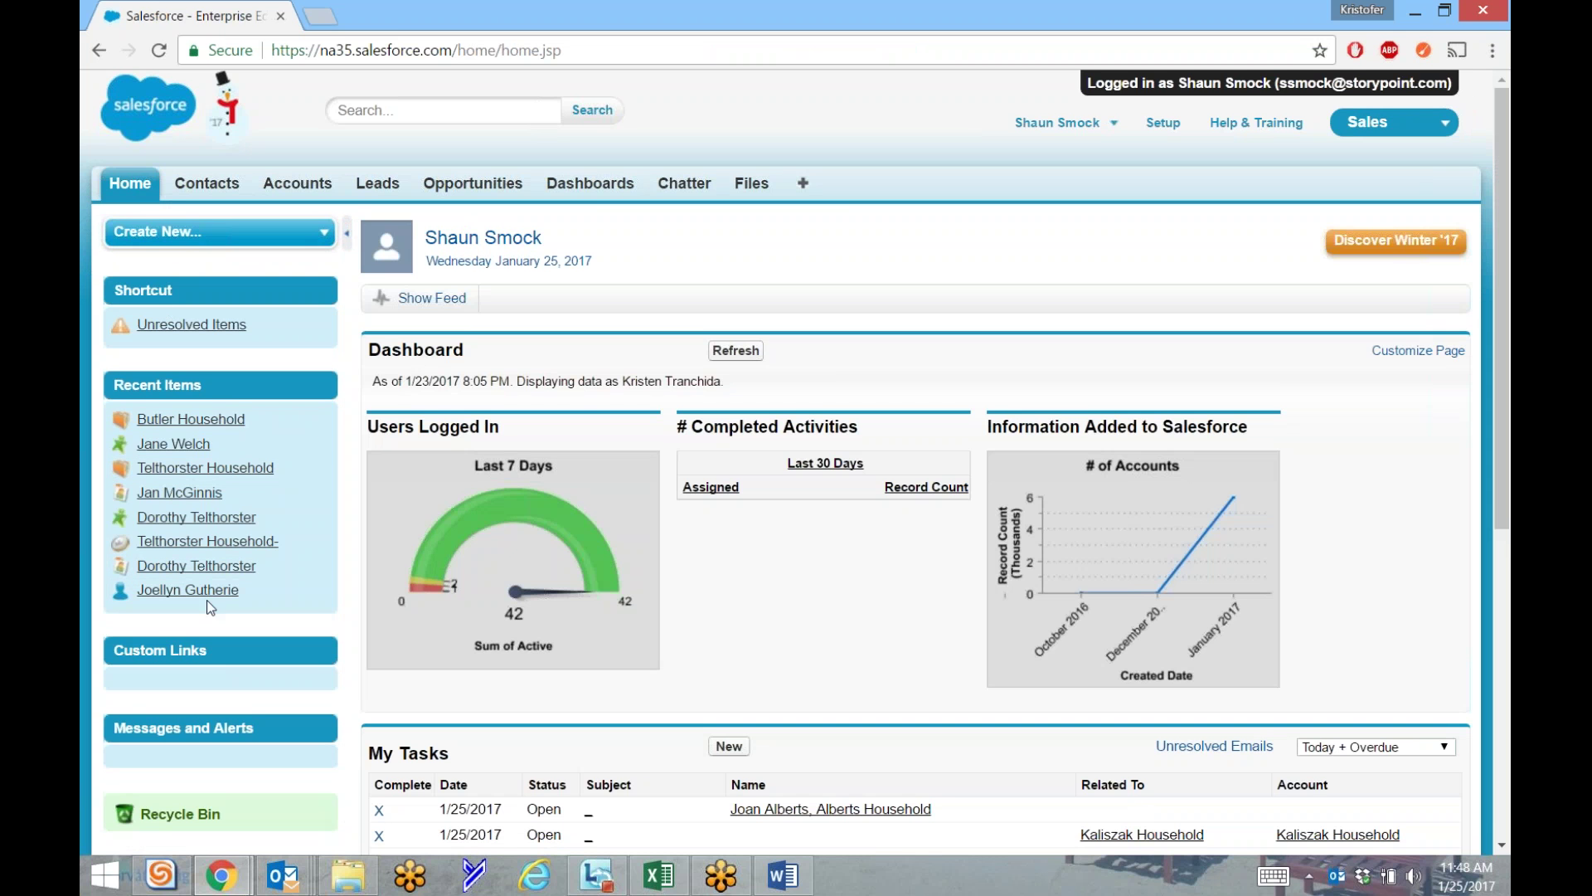
Look through the Create New list, hide and restore the sidebar, and go to the Leads home page.
{"action": "left_click", "coordinate": [260, 240]}
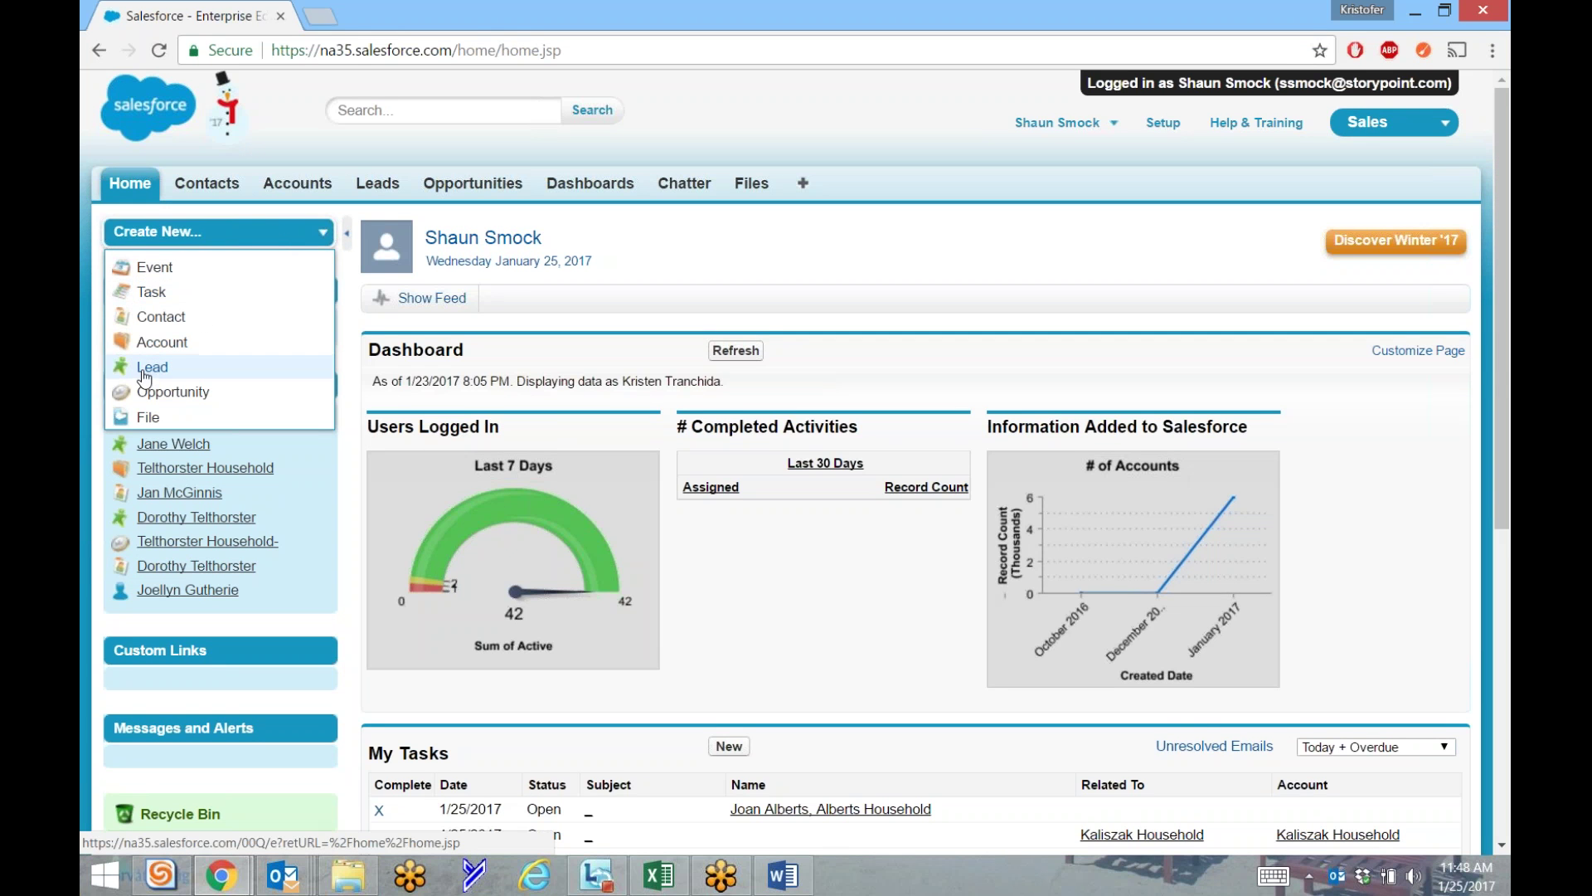
{"action": "left_click", "coordinate": [344, 237]}
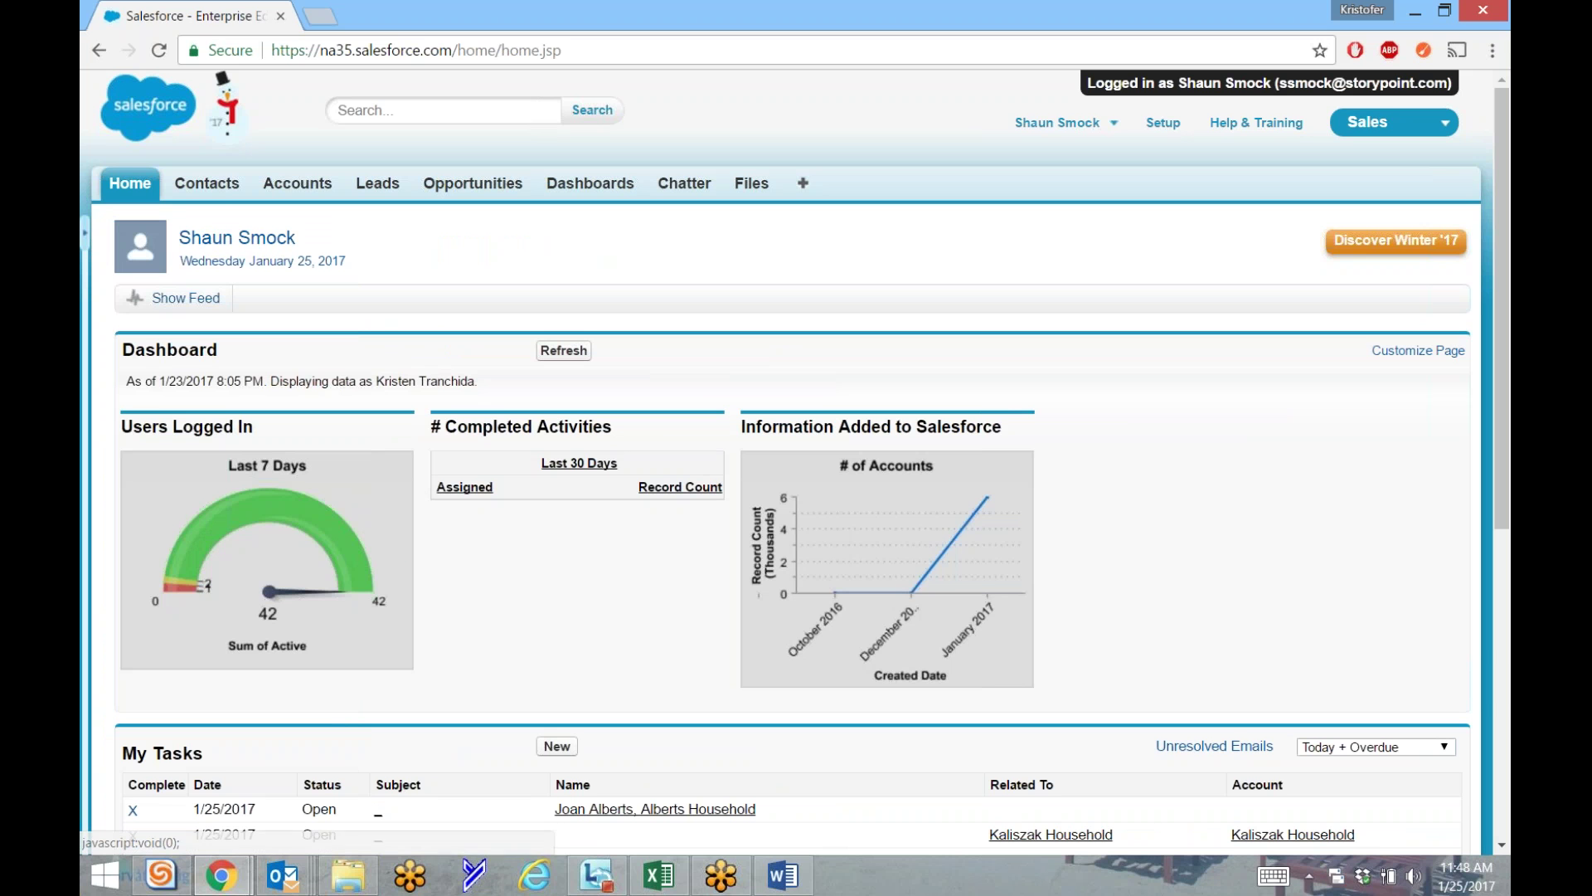
{"action": "left_click", "coordinate": [86, 234]}
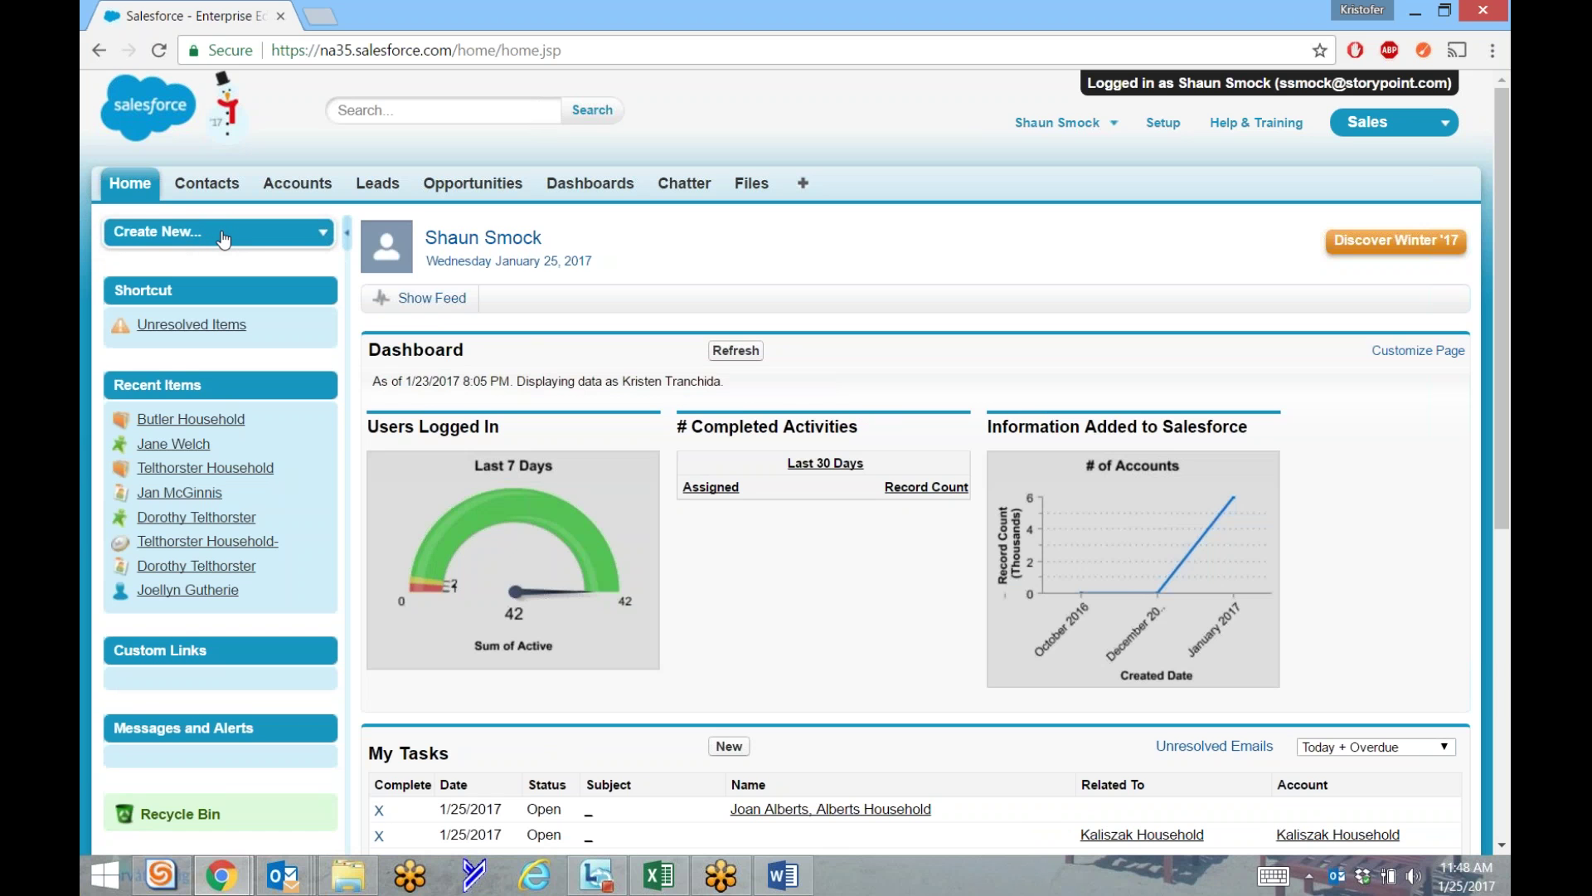
{"action": "left_click", "coordinate": [223, 236]}
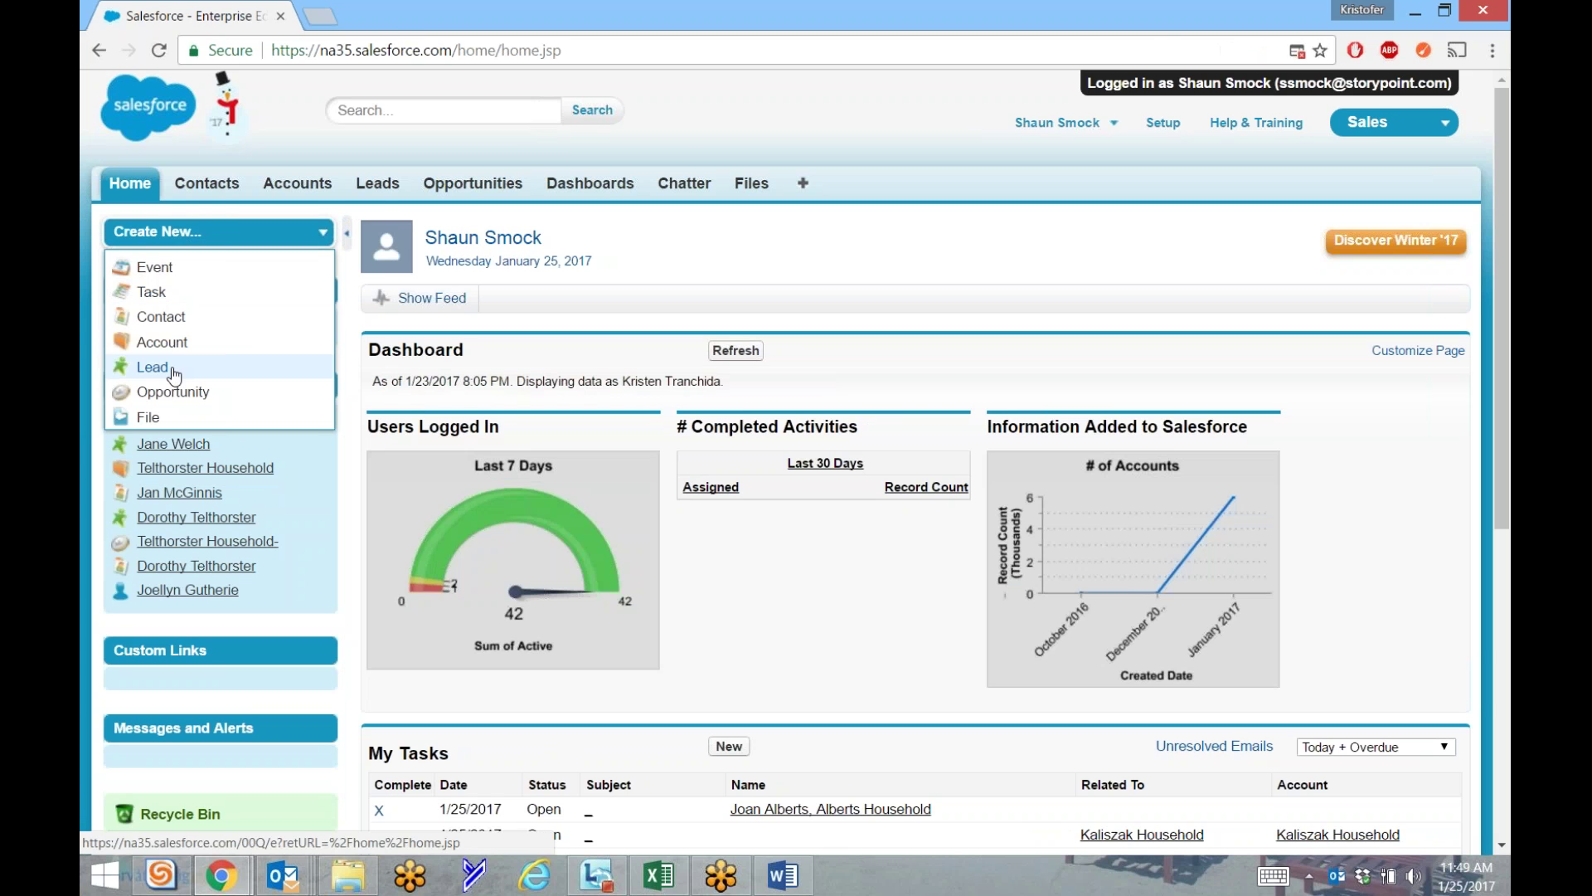
{"action": "left_click", "coordinate": [375, 189]}
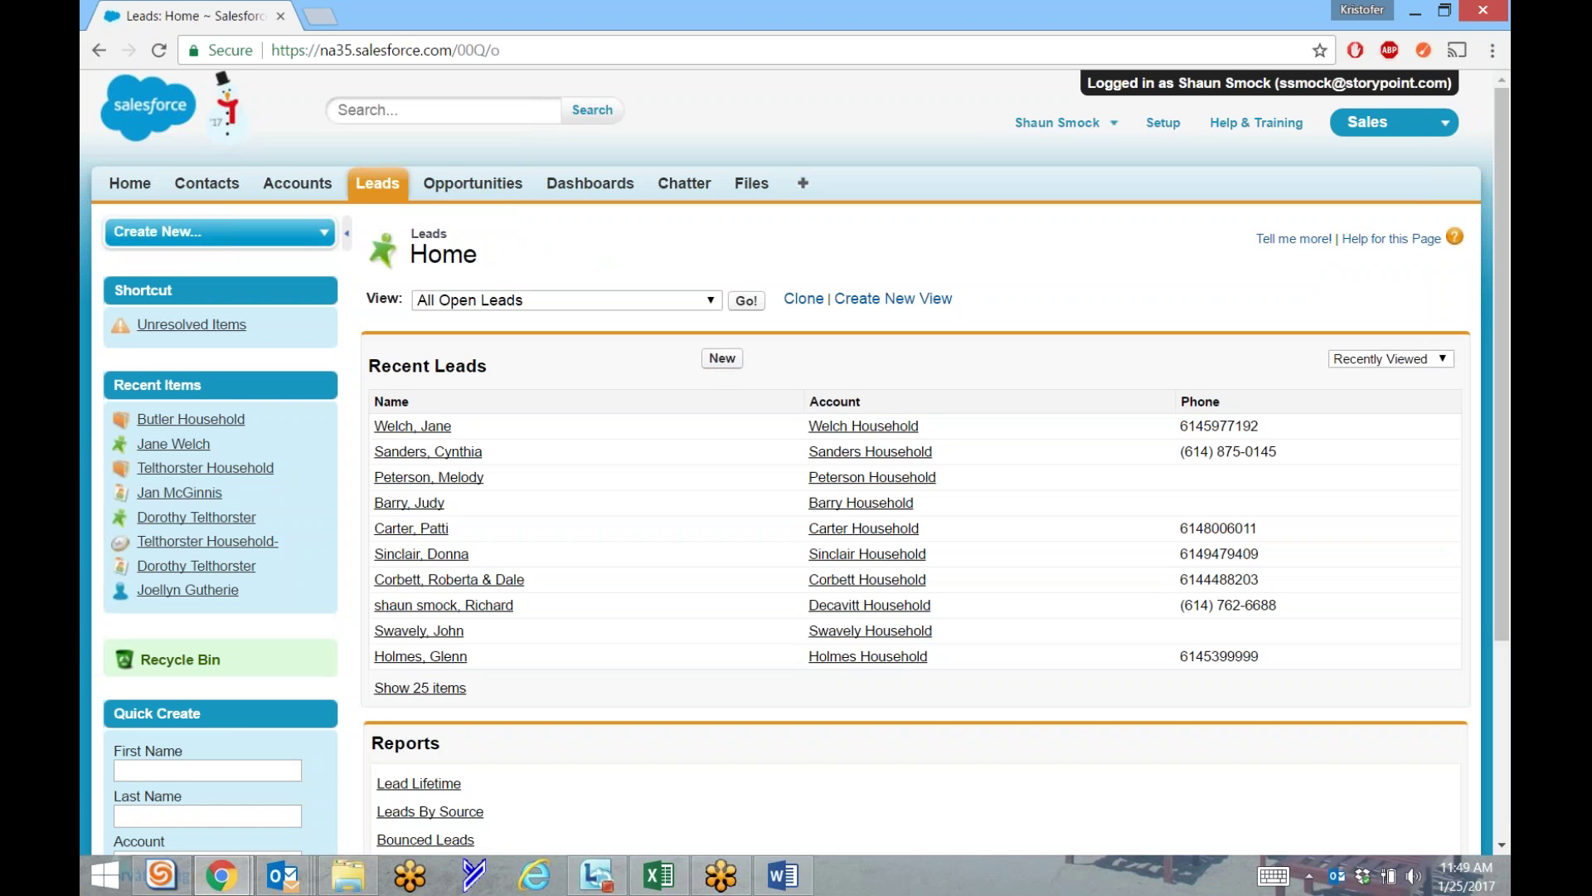
Start a blank new lead from Recent Leads and collapse the sidebar.
{"action": "left_click", "coordinate": [727, 363]}
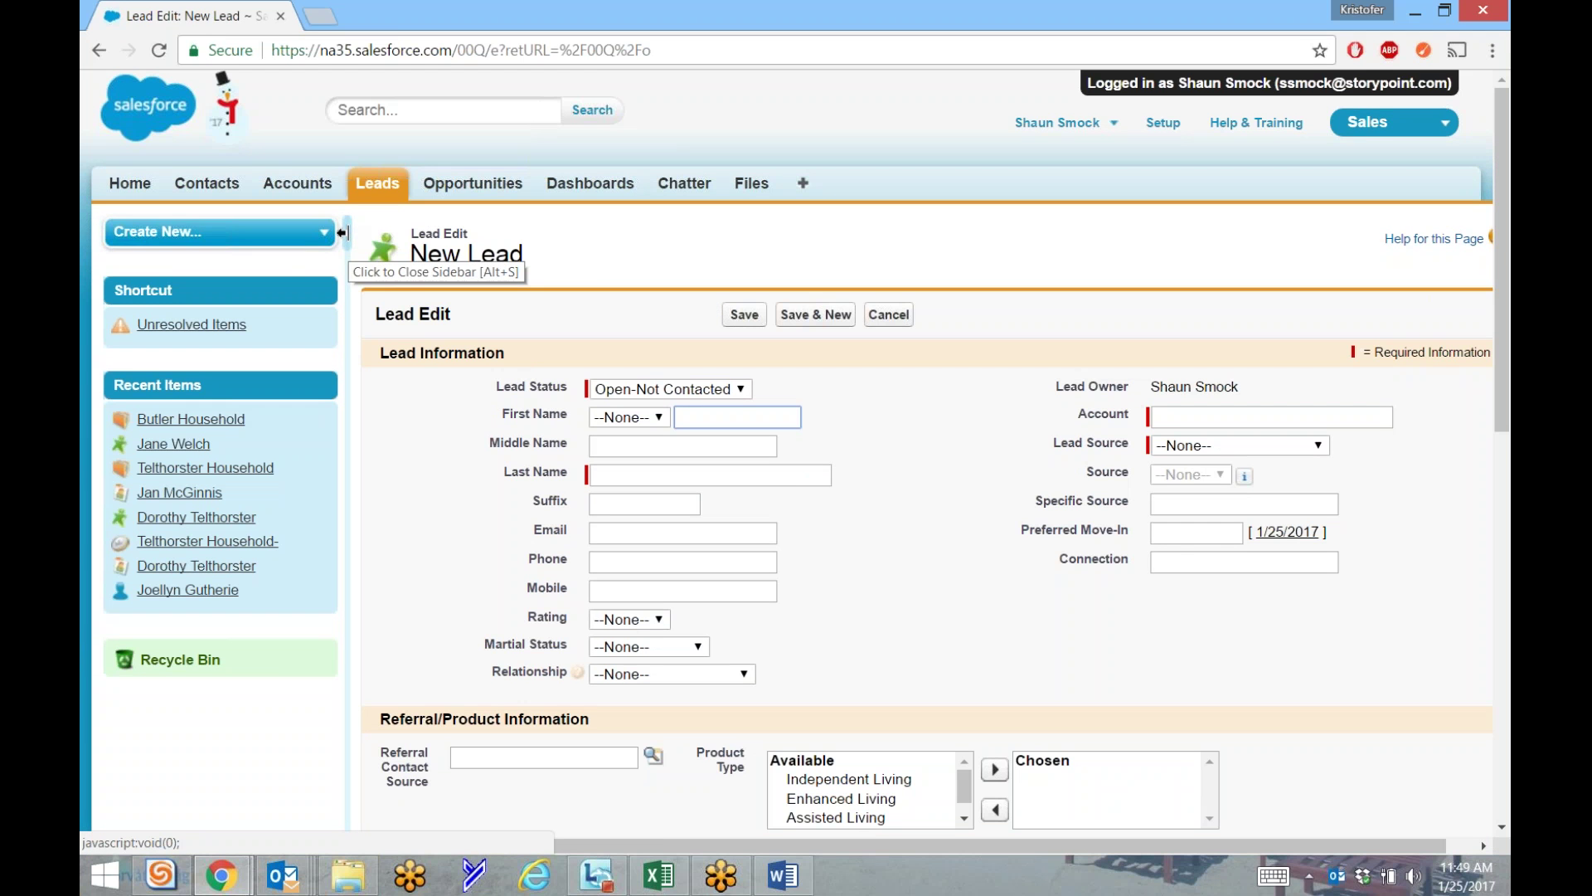
{"action": "left_click", "coordinate": [342, 233]}
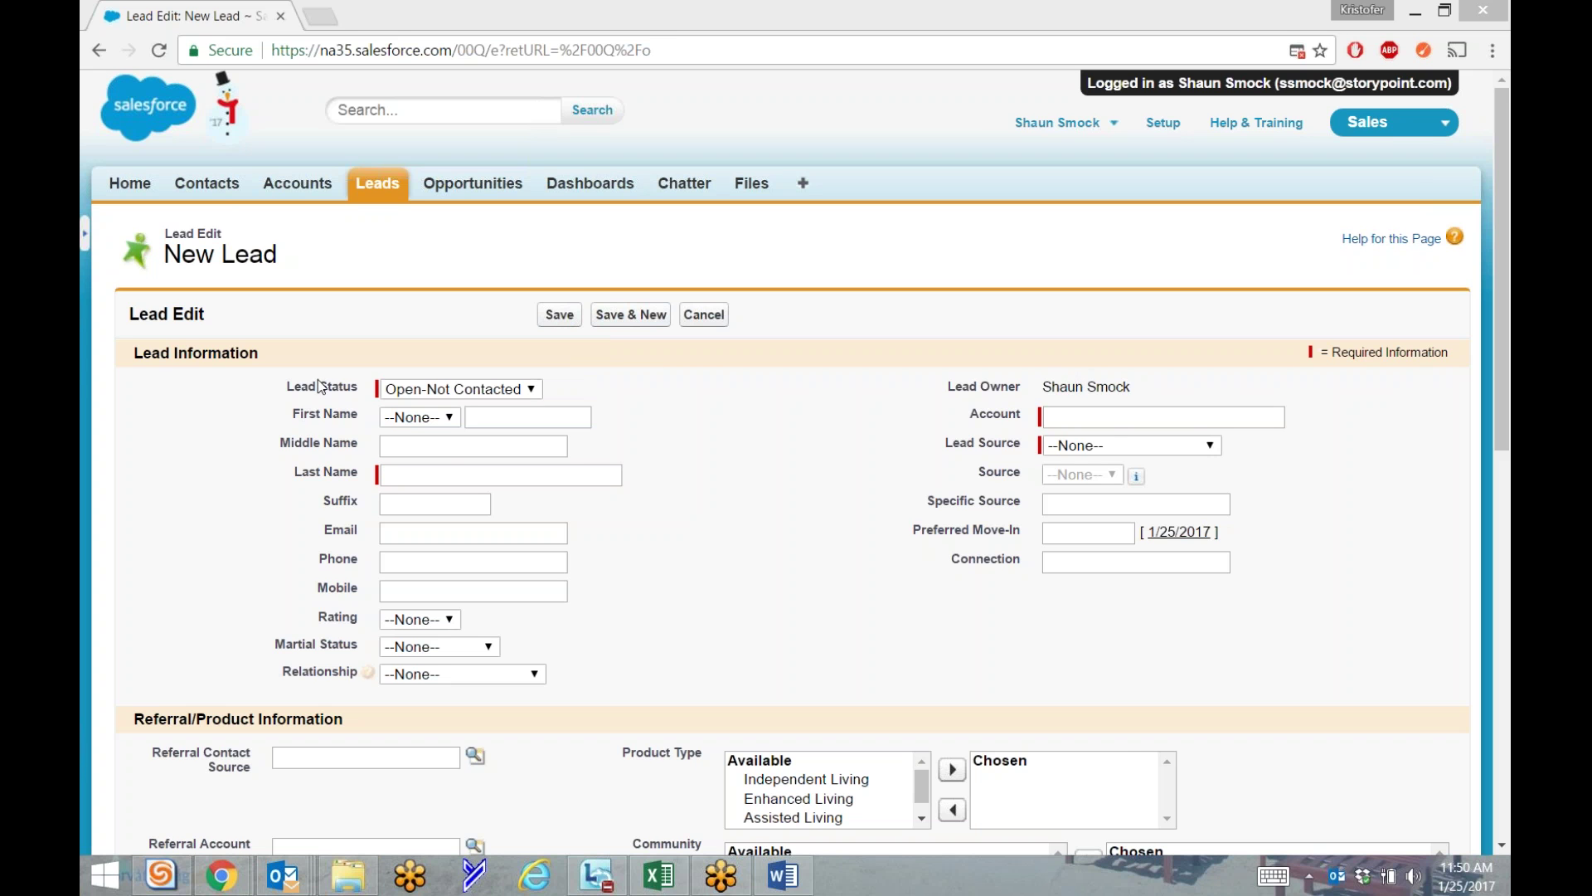
Show the Lead Status choices on the New Lead form.
{"action": "left_click", "coordinate": [476, 390]}
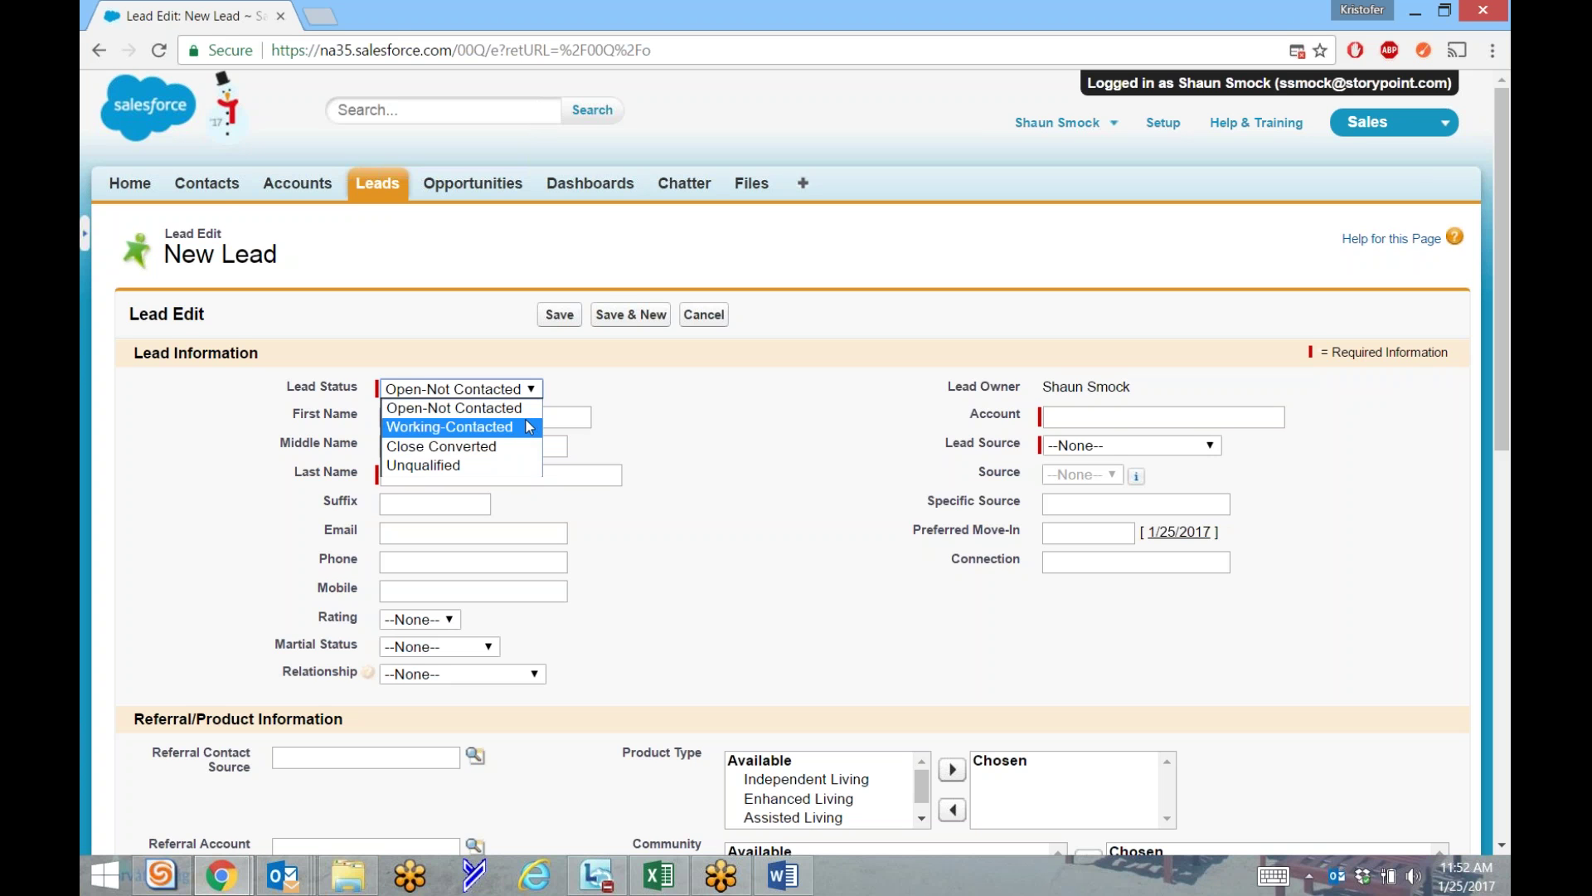
Set Lead Status to Working-Contacted and the salutation to Mr.
{"action": "left_click", "coordinate": [527, 427]}
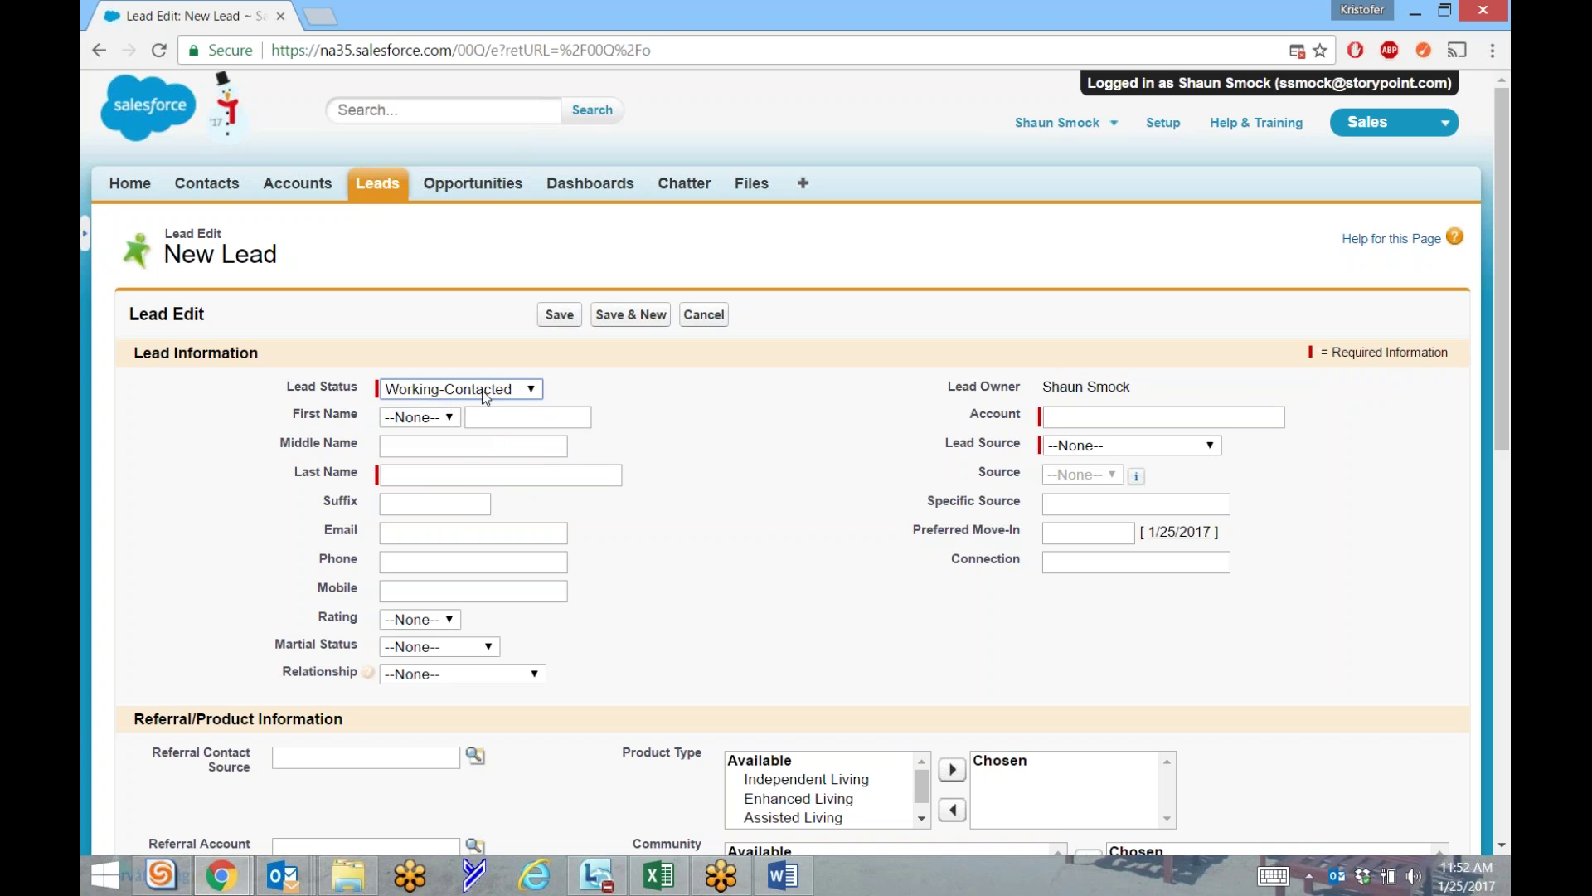
{"action": "left_click", "coordinate": [446, 418]}
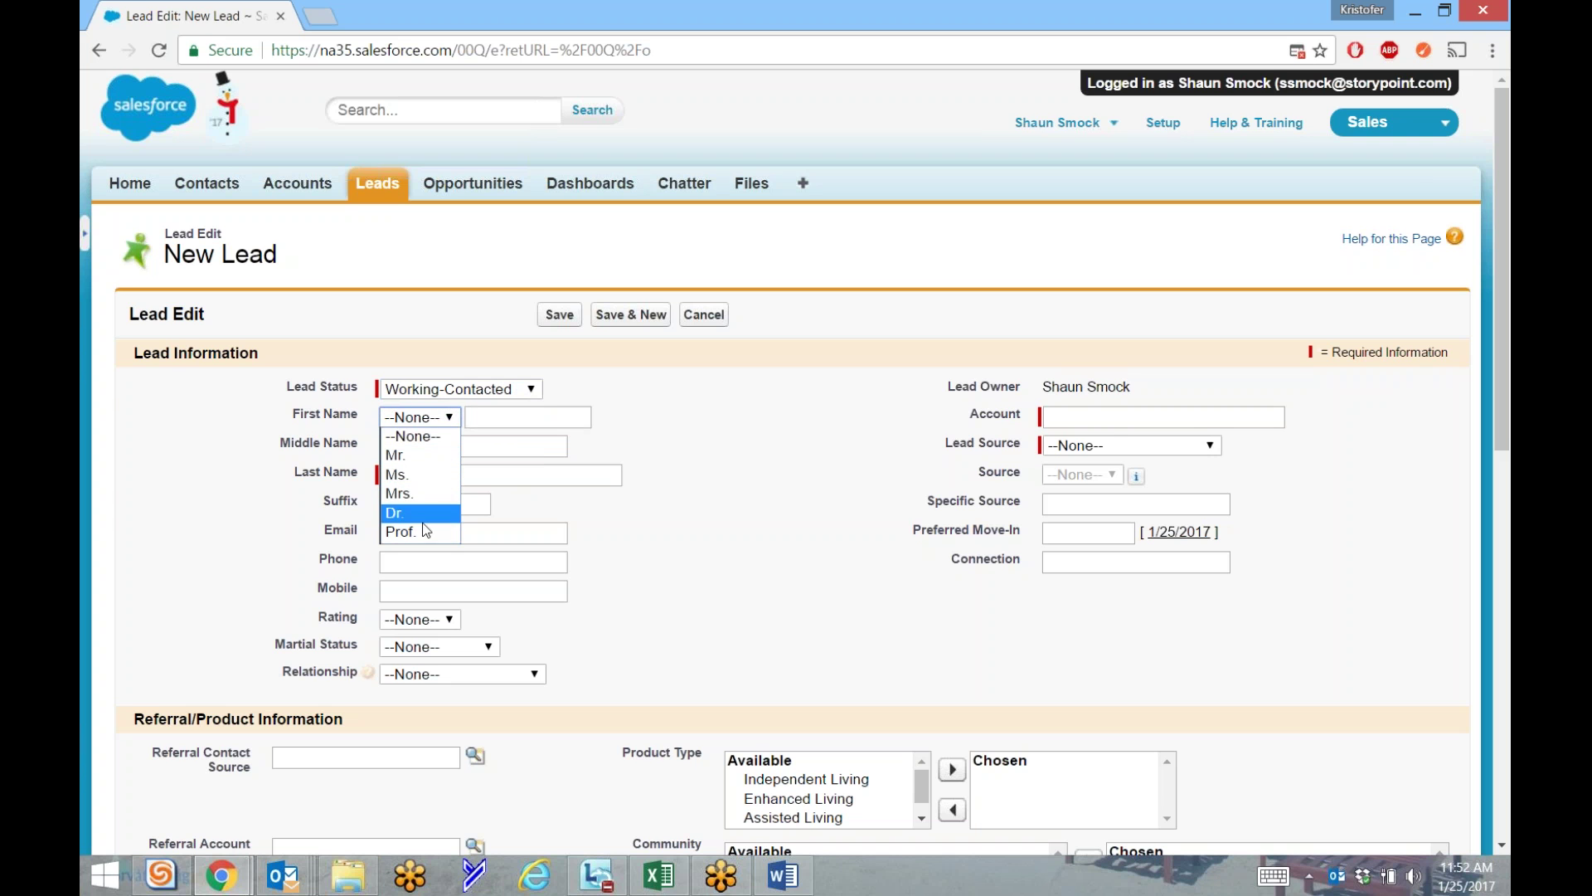
{"action": "left_click", "coordinate": [422, 456]}
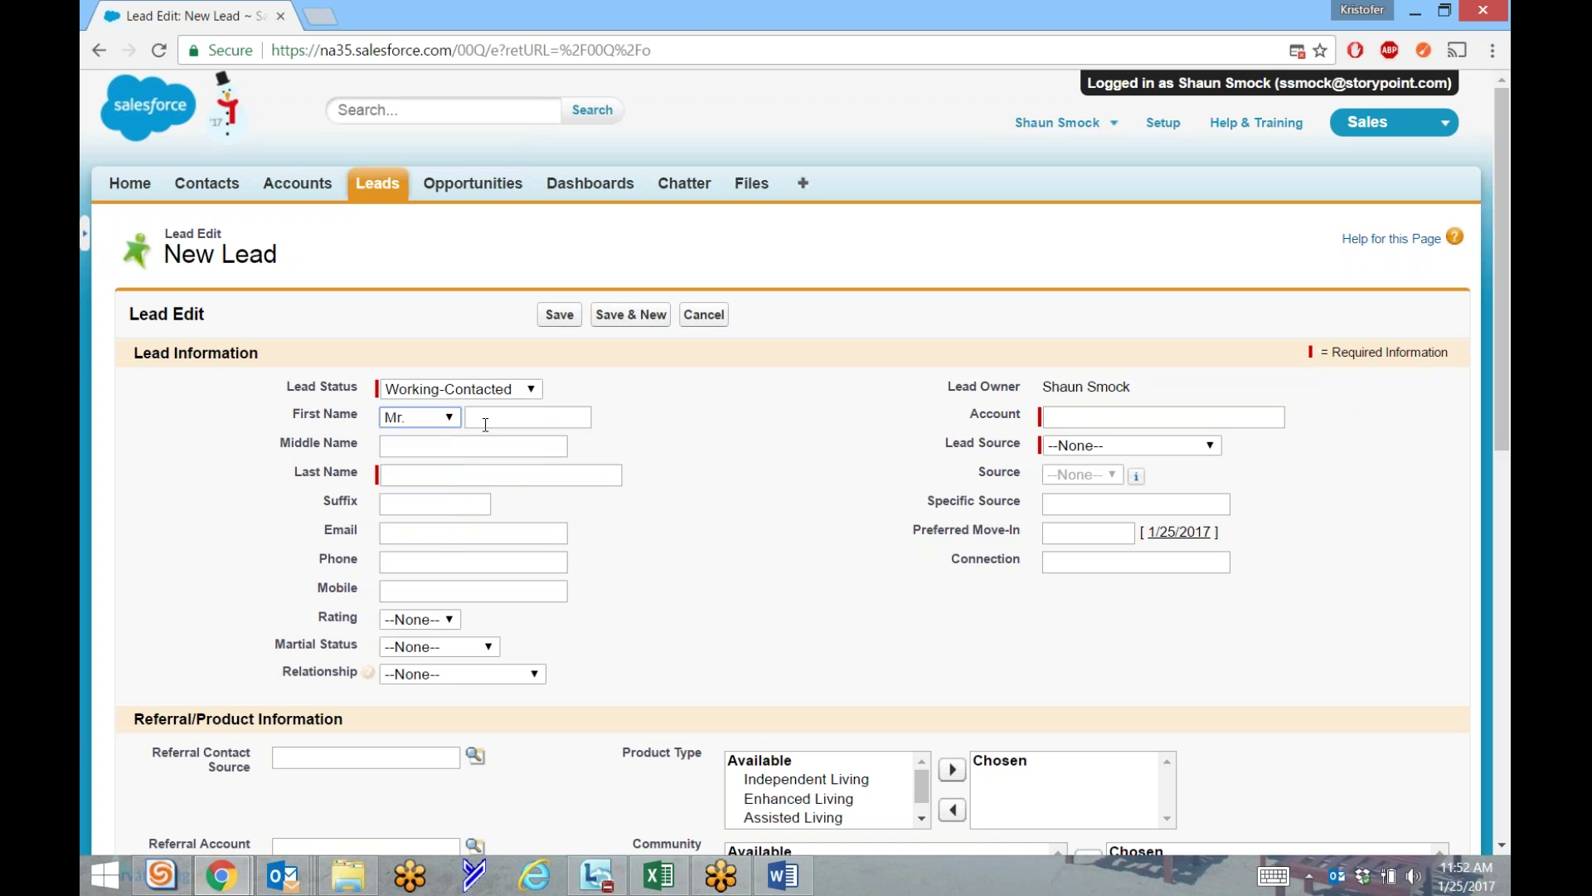
Enter the lead's first and last name.
{"action": "left_click", "coordinate": [490, 423]}
{"action": "type", "text": "Michael"}
{"action": "left_click", "coordinate": [424, 448]}
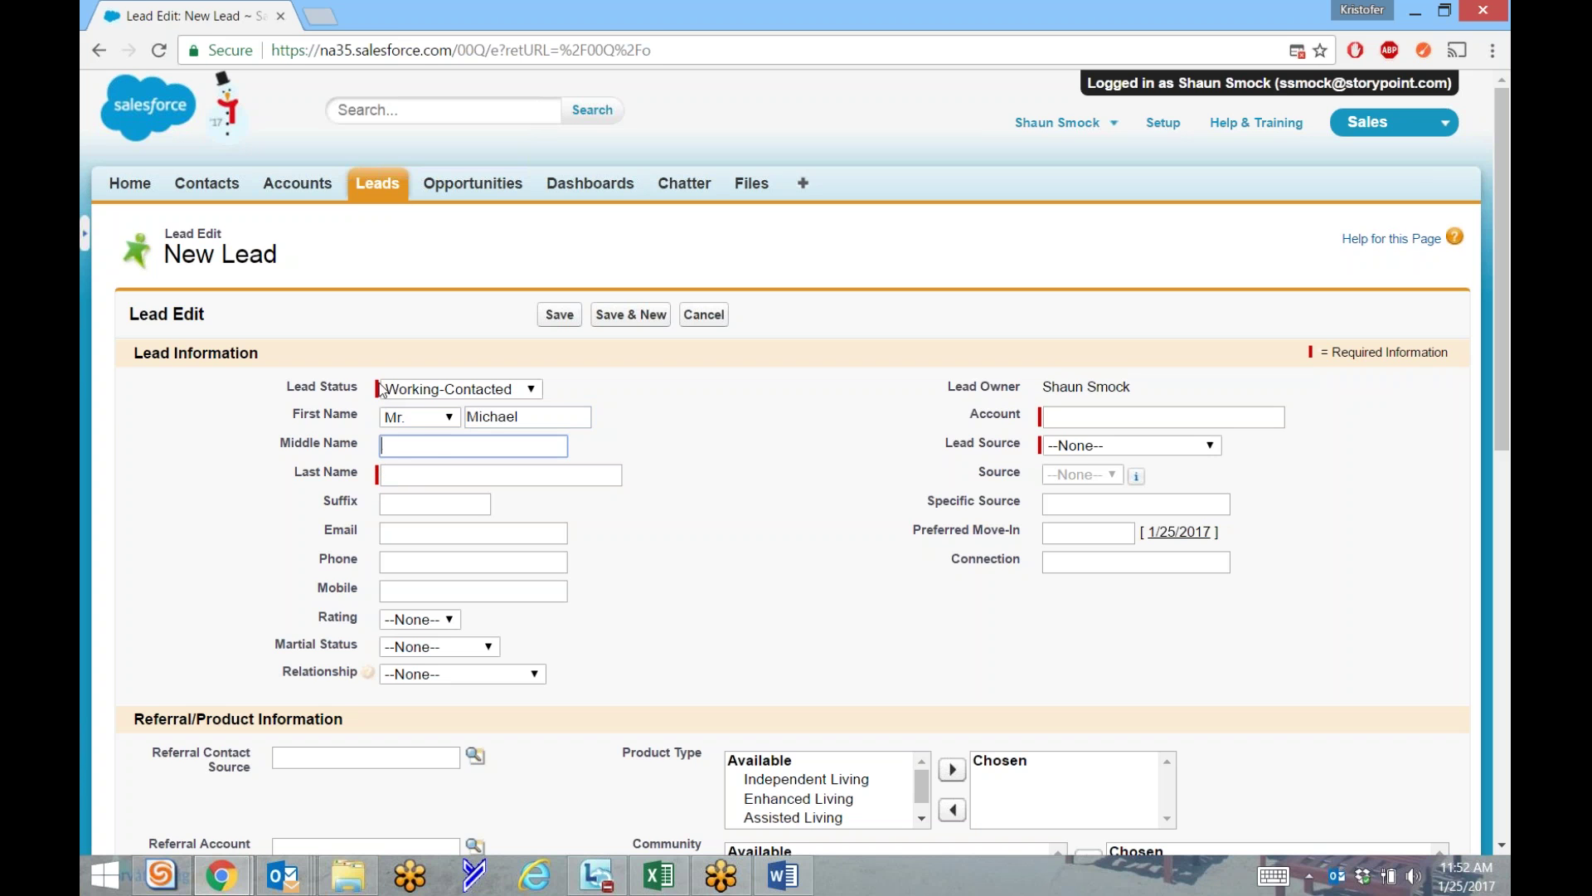
{"action": "left_click", "coordinate": [409, 475]}
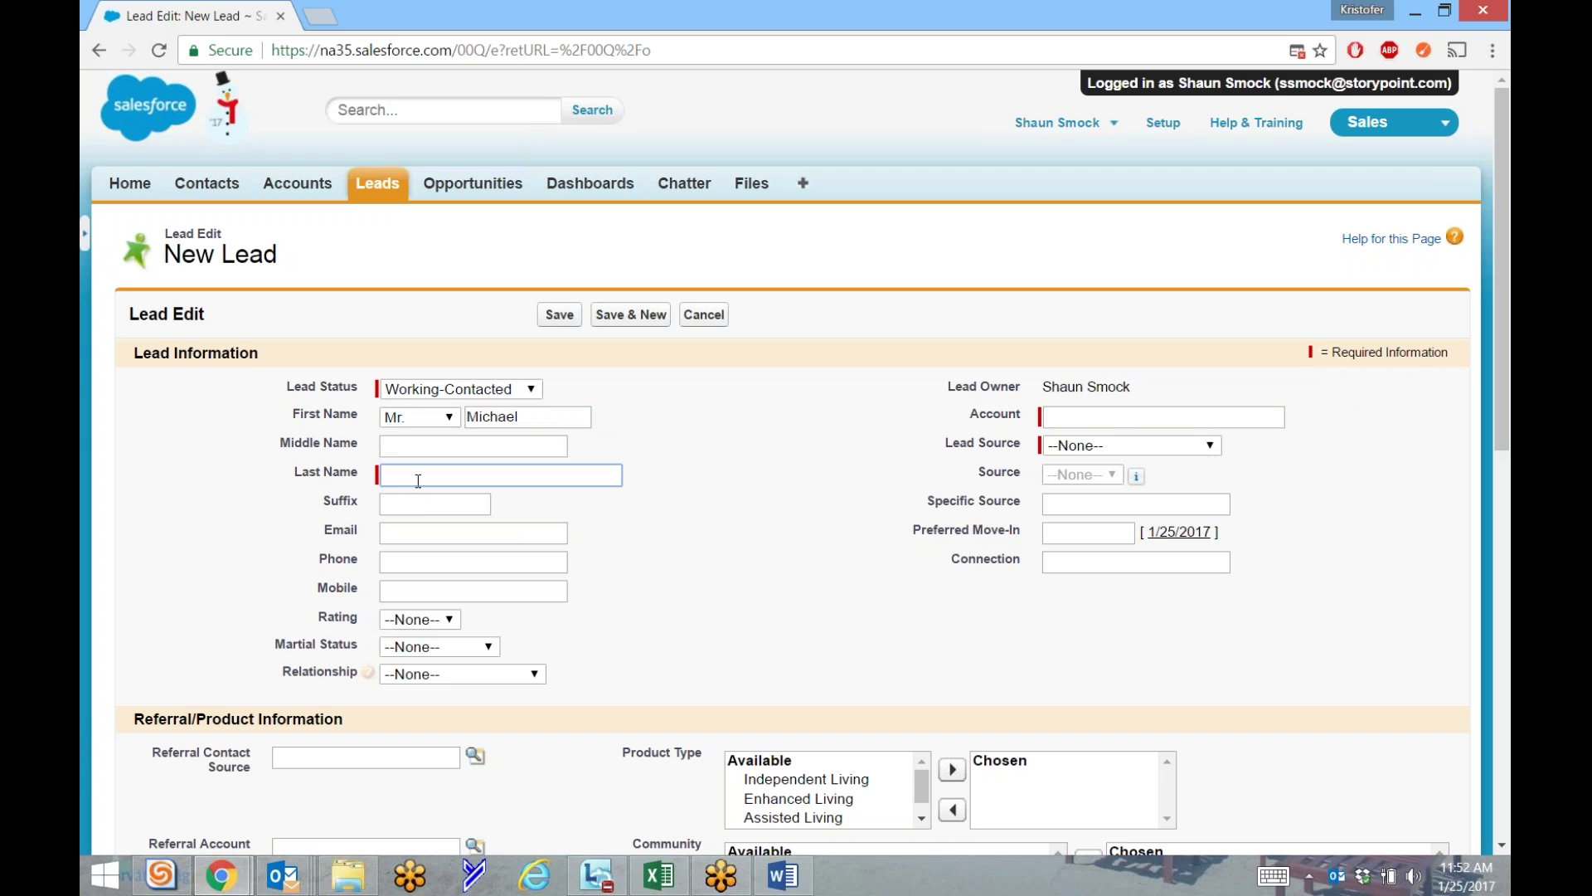
{"action": "type", "text": "Jordan"}
{"action": "left_click", "coordinate": [412, 534]}
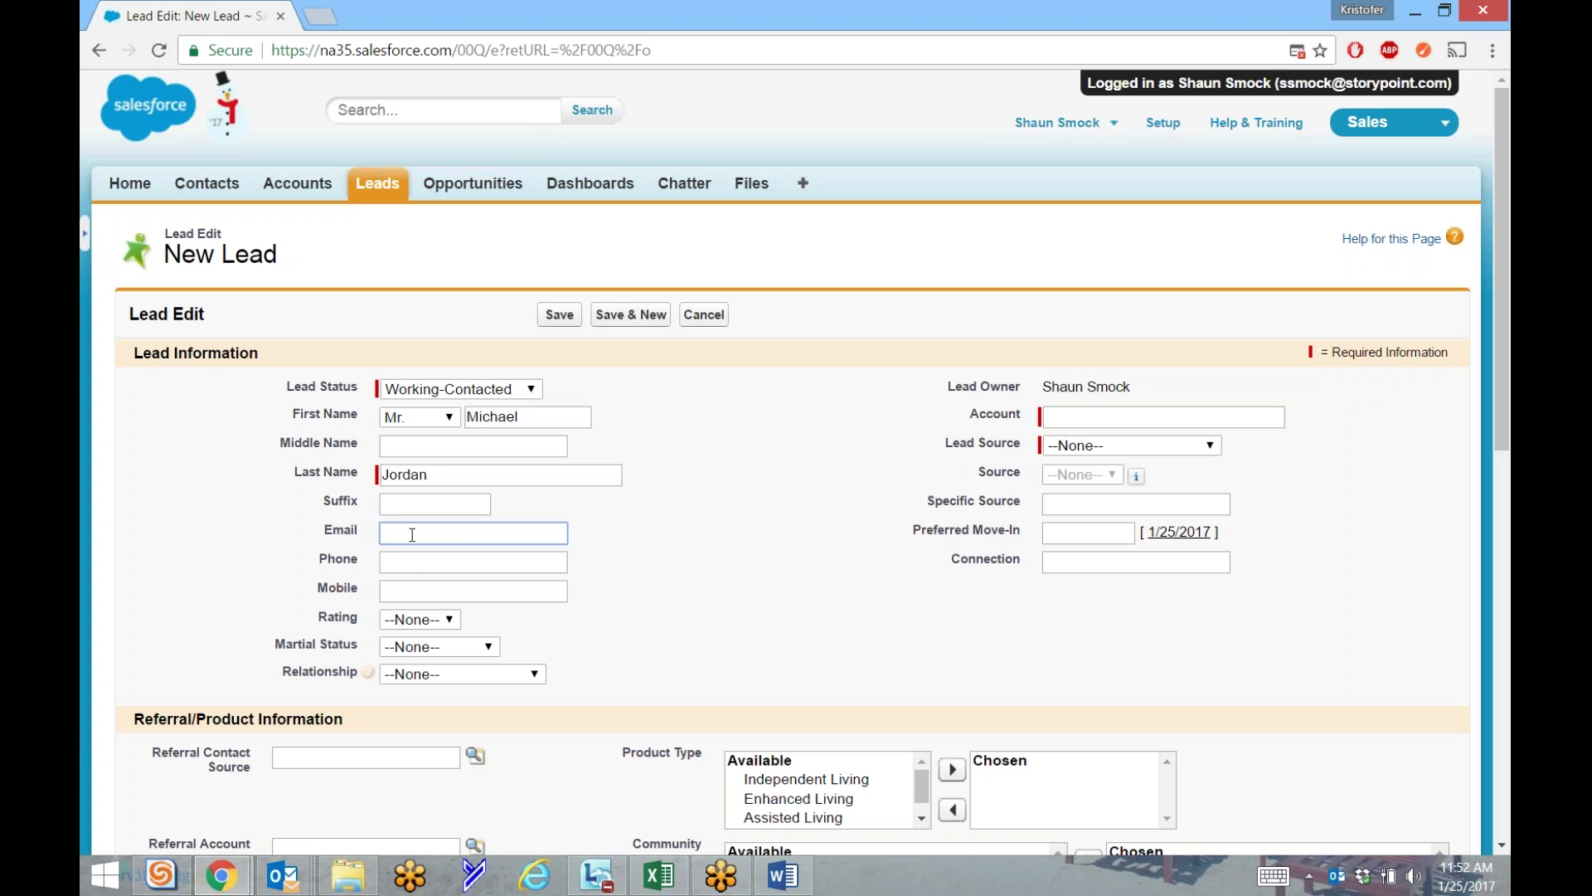
Fill in the lead's email address and phone number on the New Lead form.
{"action": "left_click", "coordinate": [406, 538]}
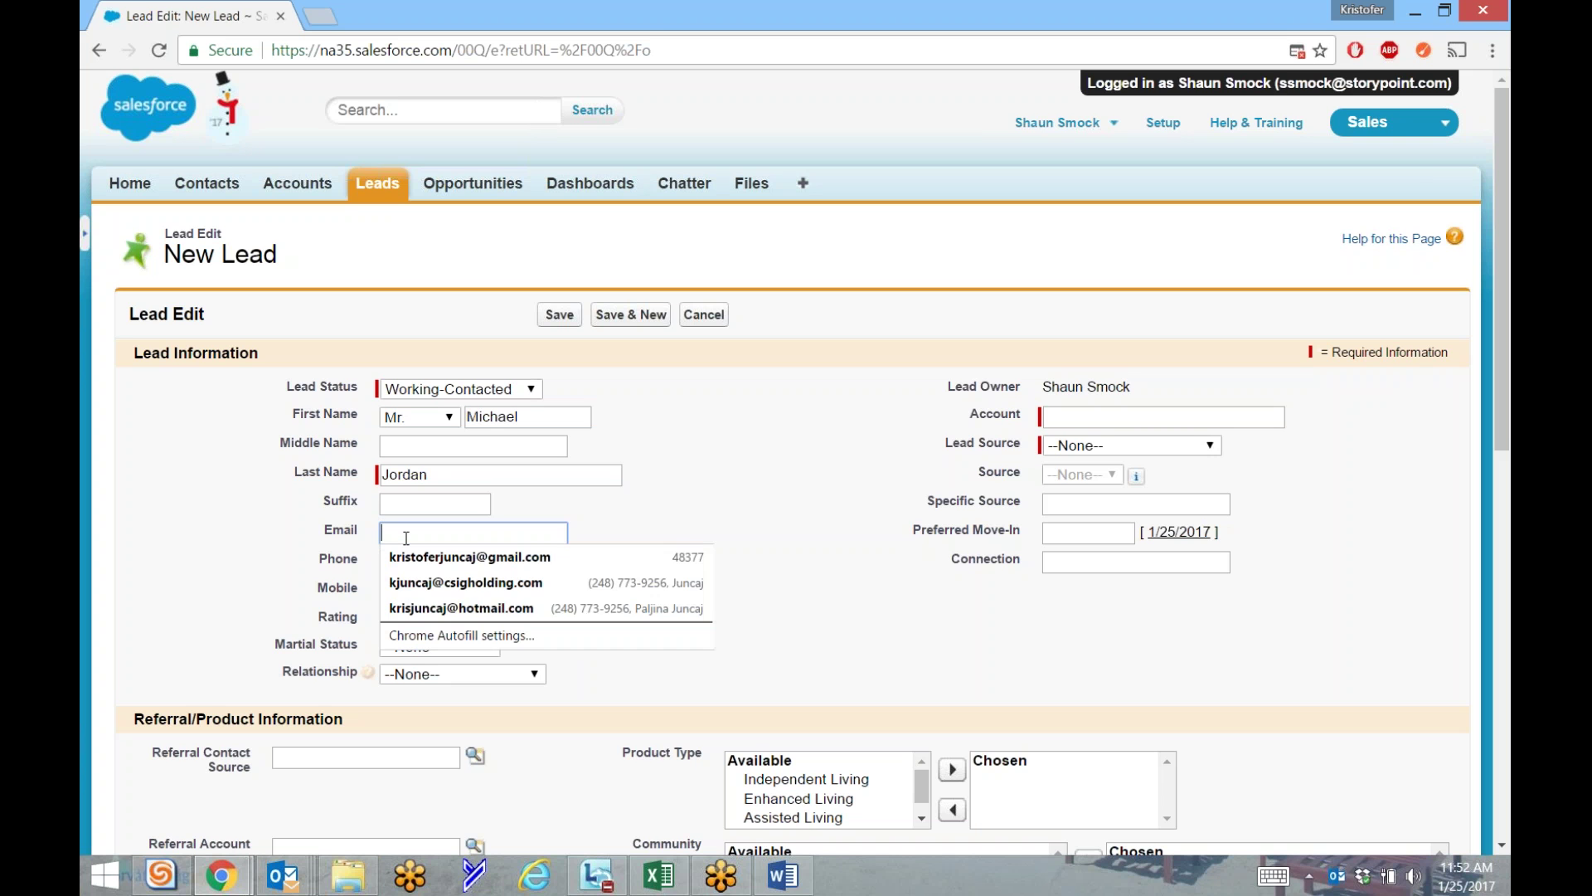
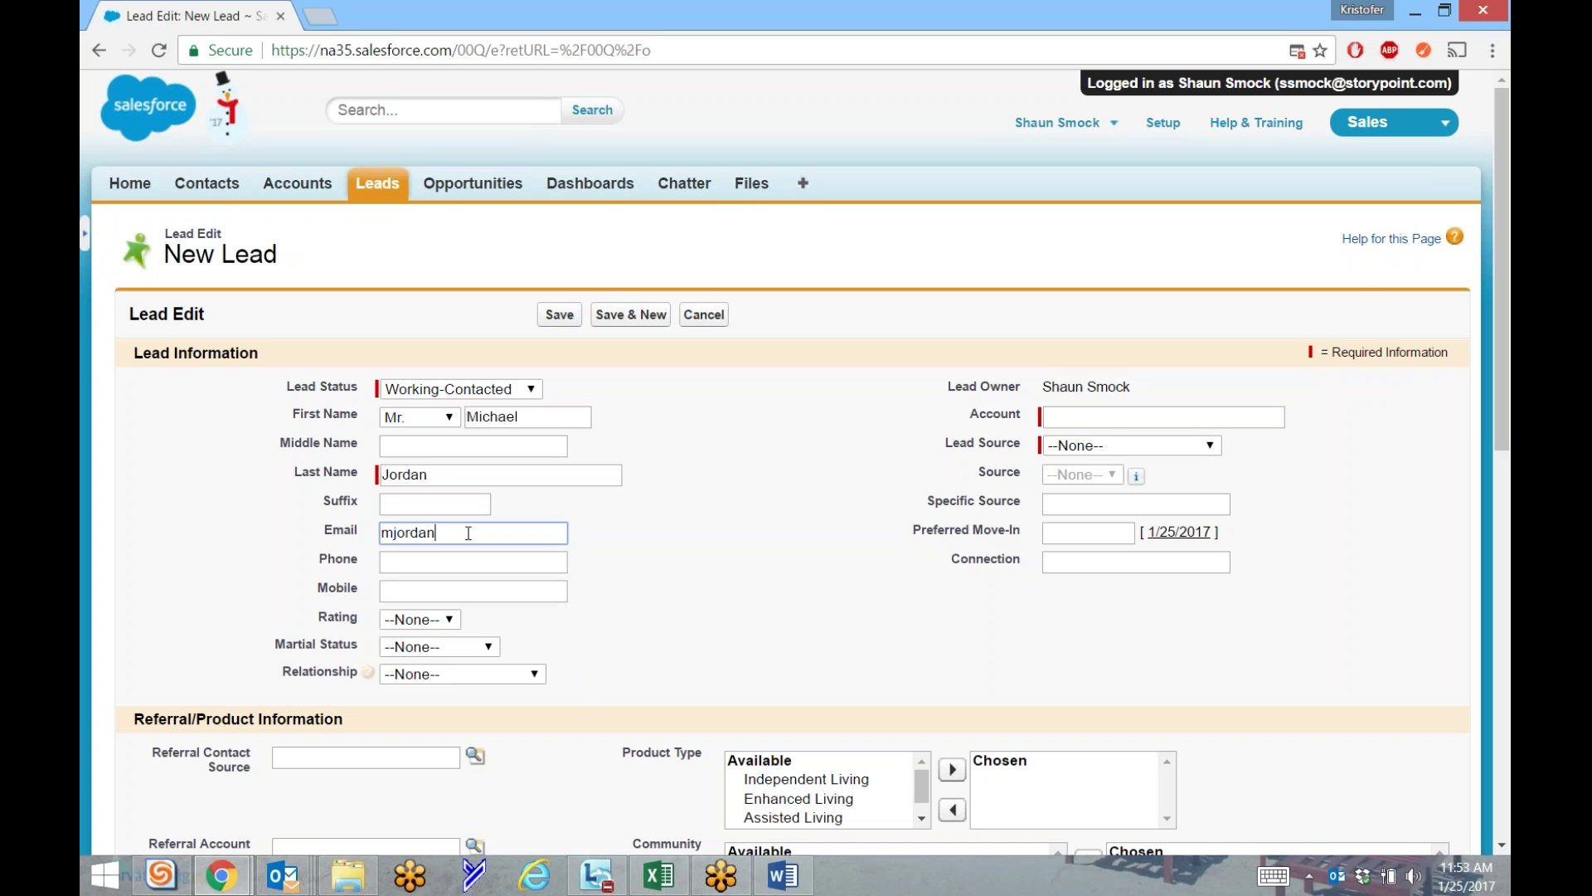
{"action": "key", "text": "Tab"}
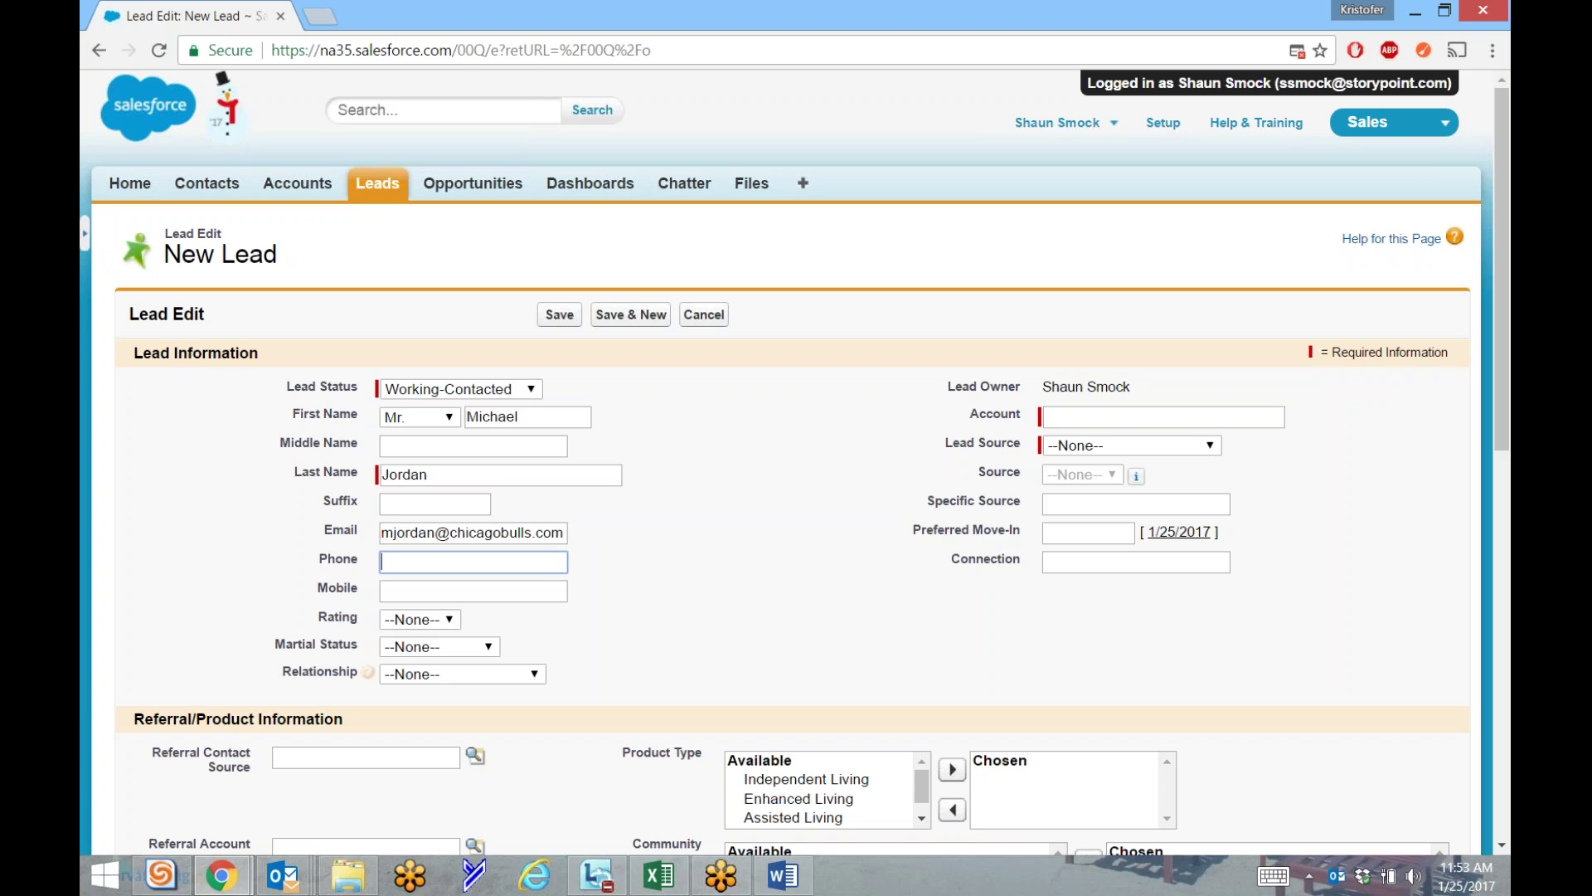
{"action": "left_click", "coordinate": [597, 564]}
{"action": "scroll", "coordinate": [685, 577], "scroll_direction": "down", "scroll_amount": 5}
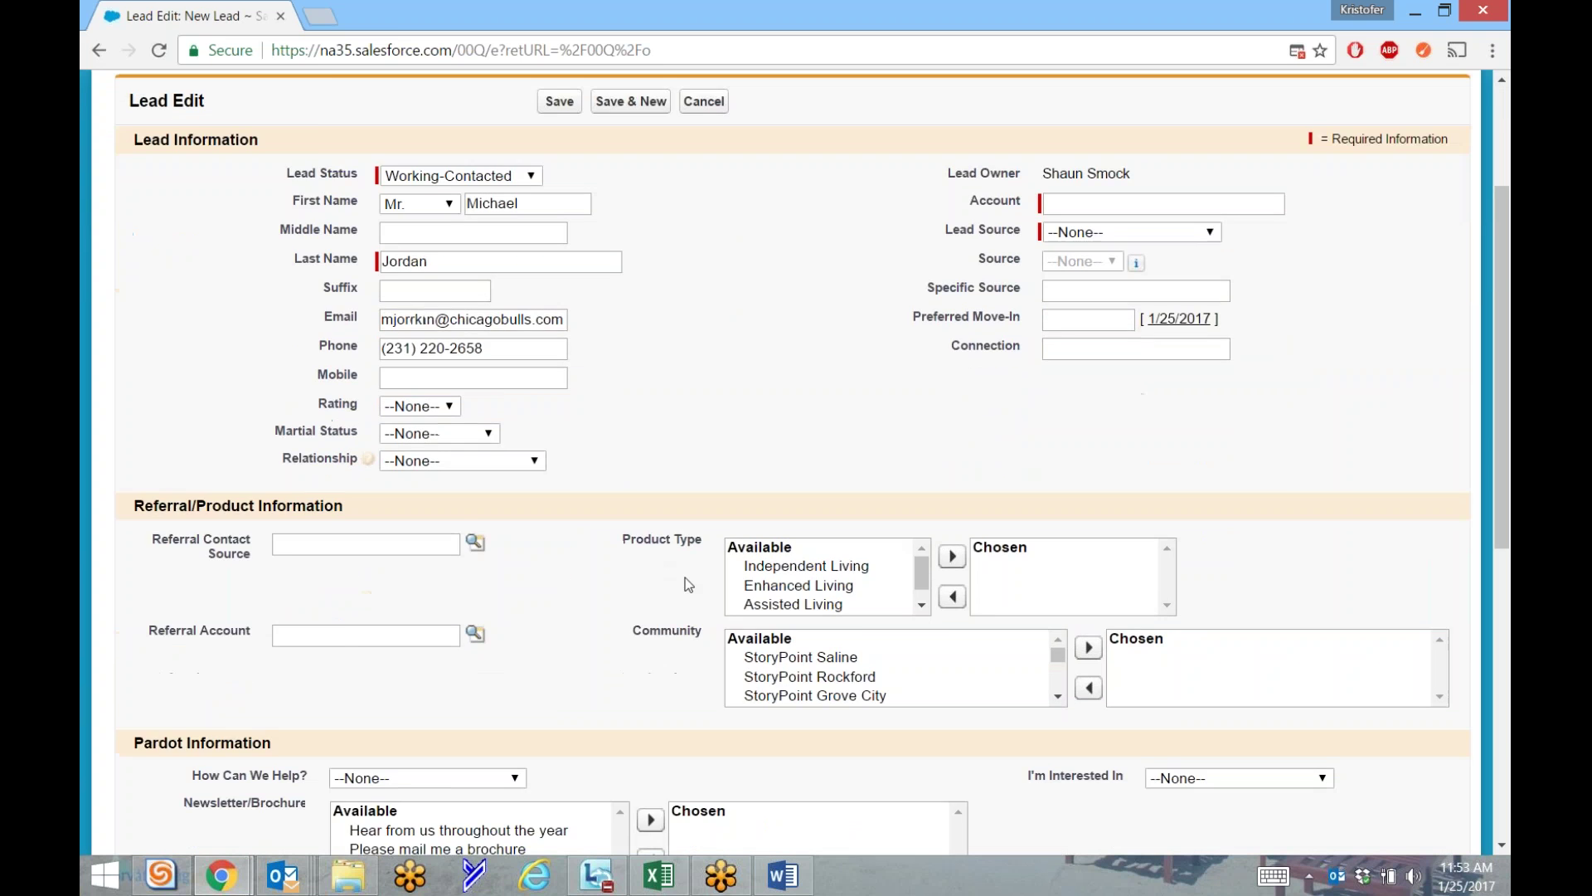
{"action": "scroll", "coordinate": [594, 580], "scroll_direction": "down", "scroll_amount": 3}
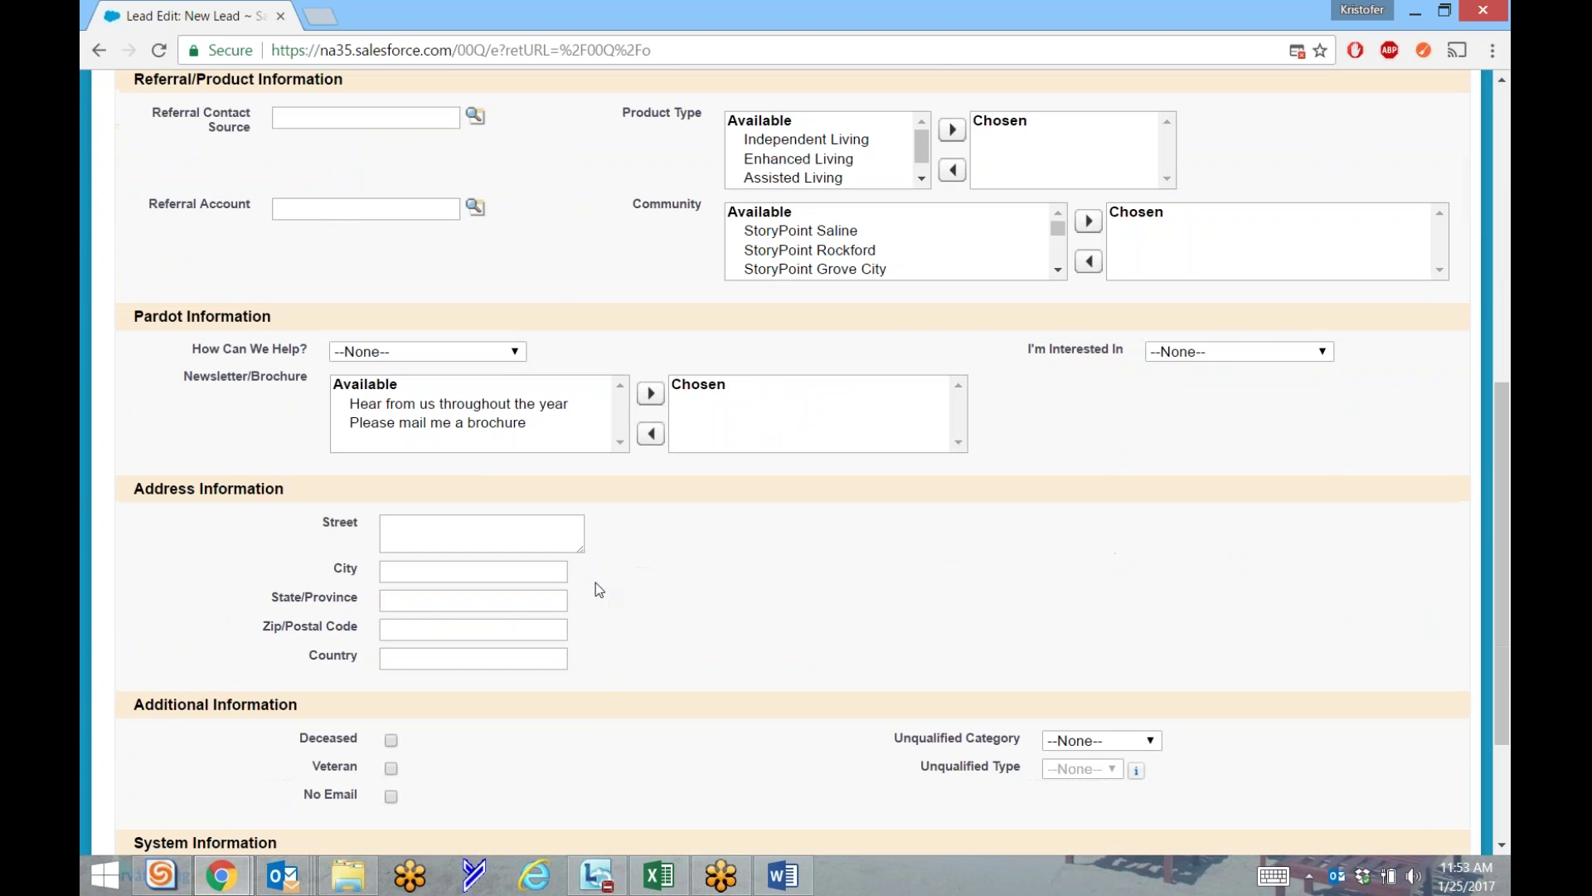
{"action": "double_click", "coordinate": [333, 798]}
{"action": "double_click", "coordinate": [311, 795]}
{"action": "left_click", "coordinate": [682, 816]}
{"action": "left_click", "coordinate": [391, 797]}
{"action": "left_click", "coordinate": [391, 797]}
{"action": "scroll", "coordinate": [544, 801], "scroll_direction": "up", "scroll_amount": 8}
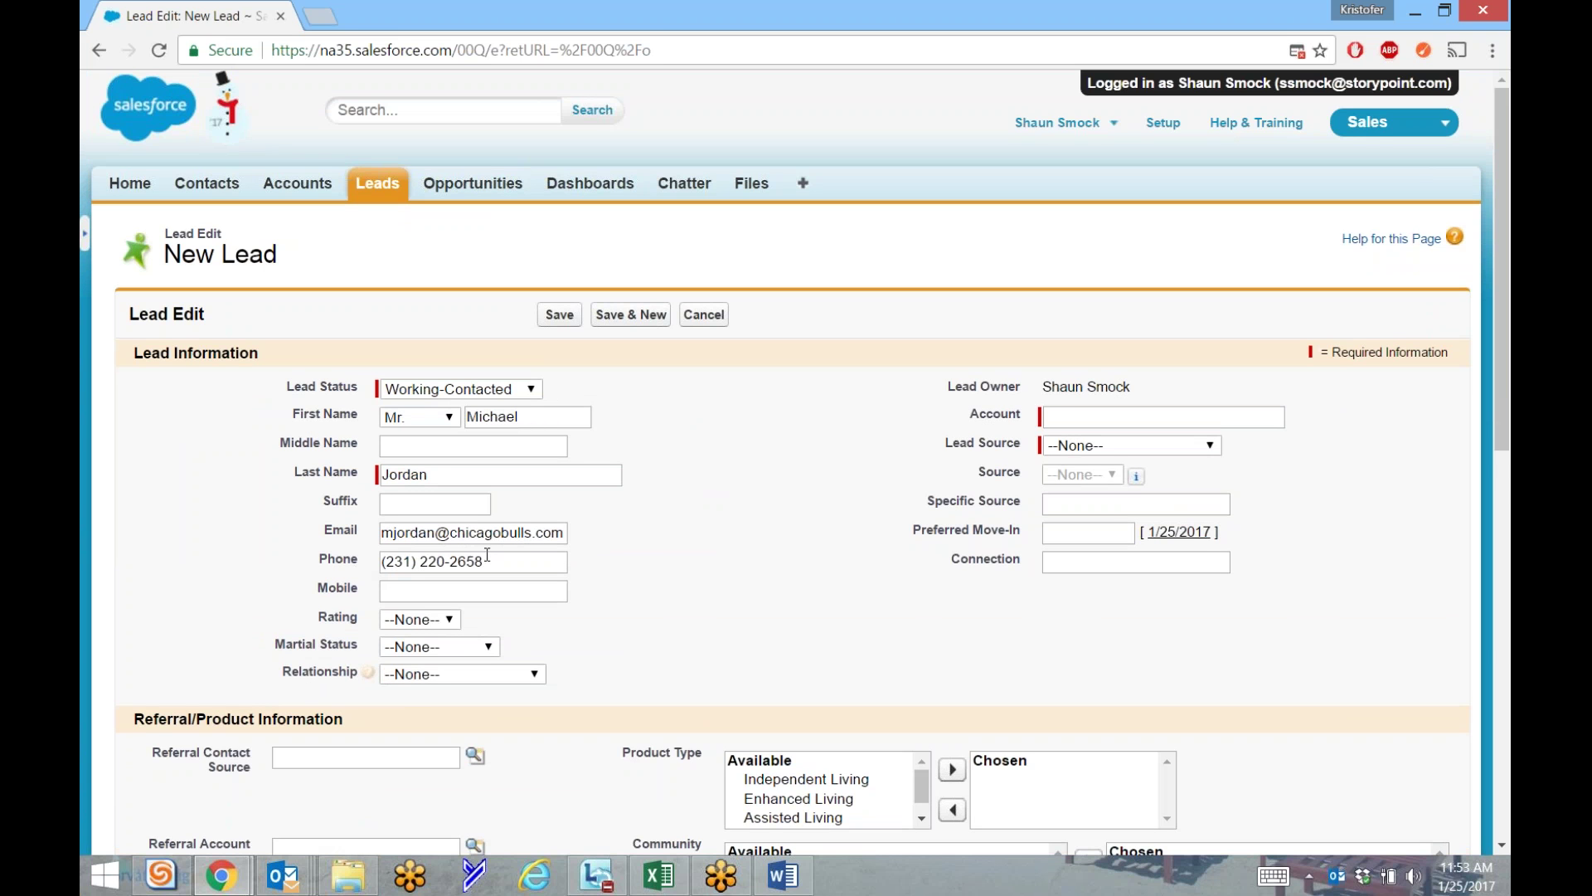
Recheck the phone number, then set the lead's Rating to Warm.
{"action": "triple_click", "coordinate": [497, 562]}
{"action": "left_click", "coordinate": [515, 566]}
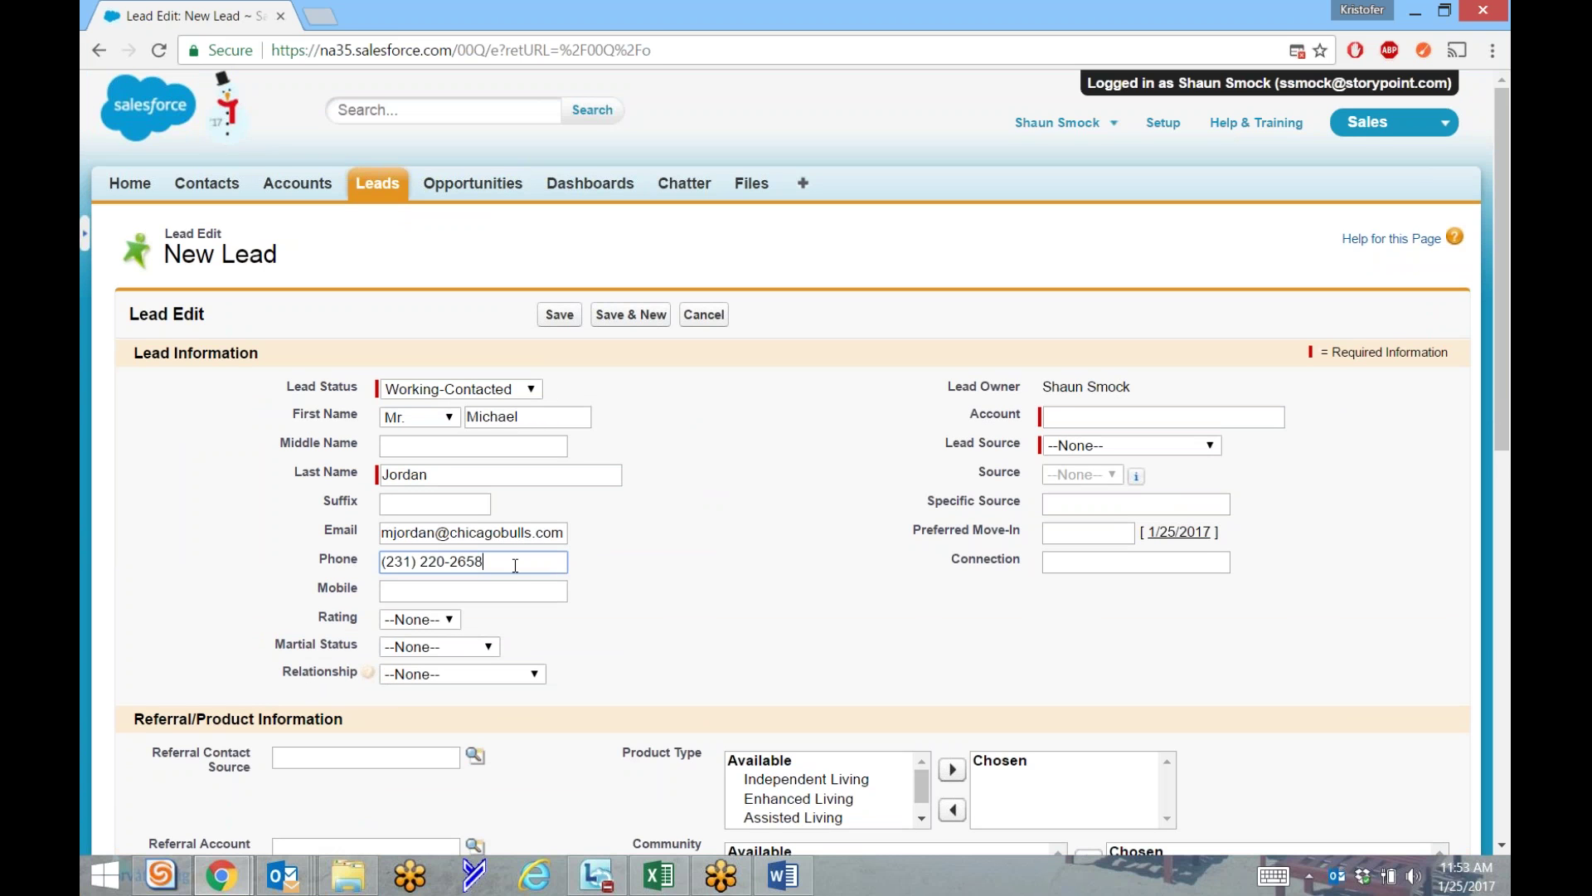
{"action": "left_click", "coordinate": [428, 591]}
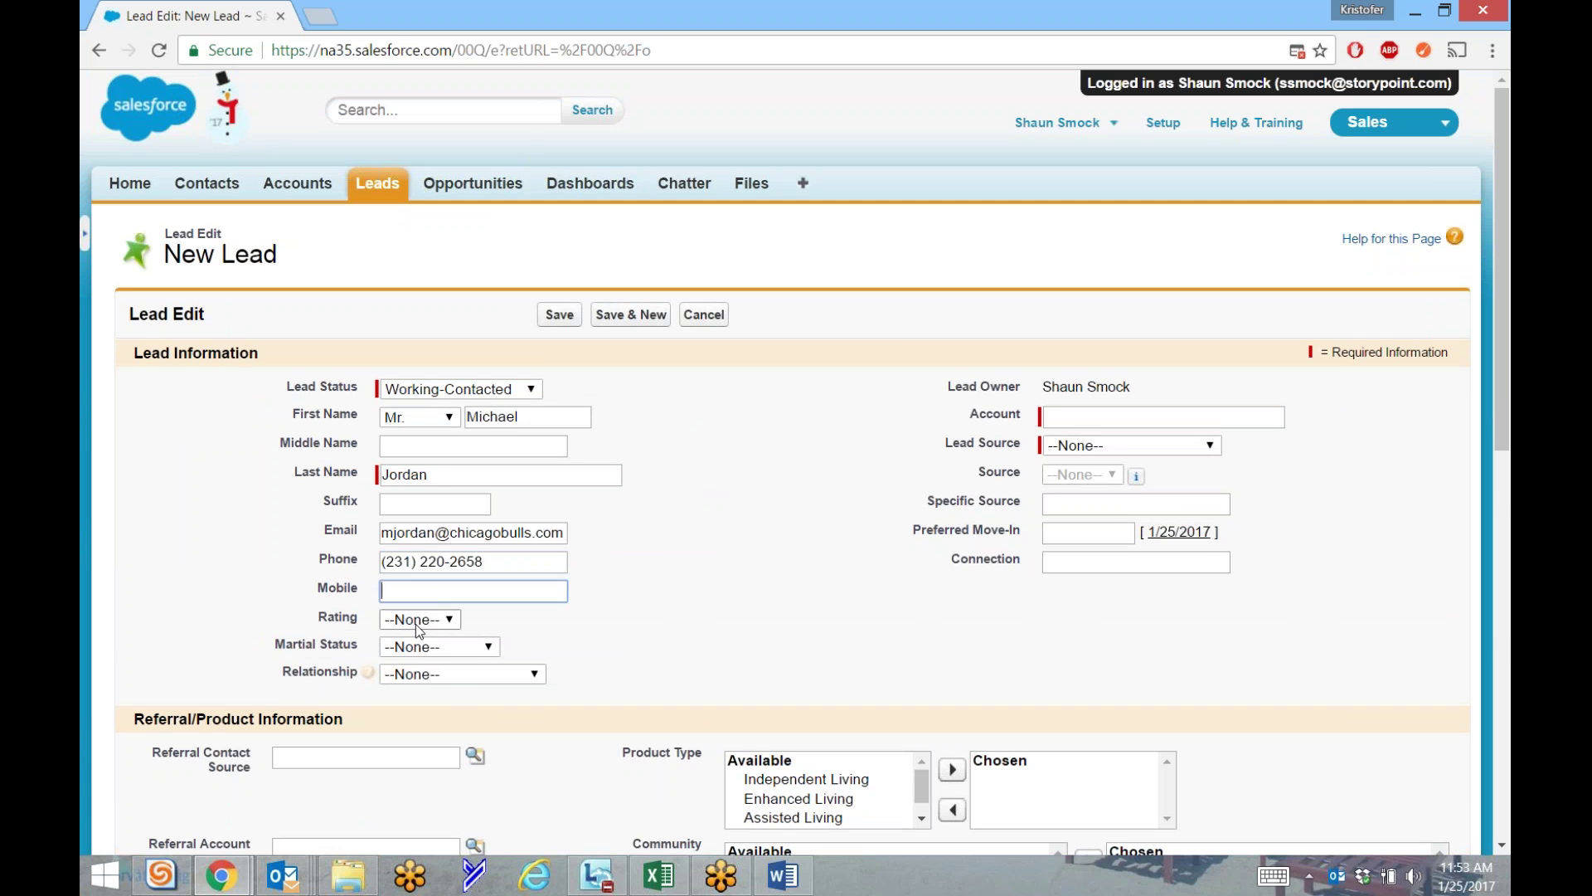
{"action": "left_click", "coordinate": [438, 622]}
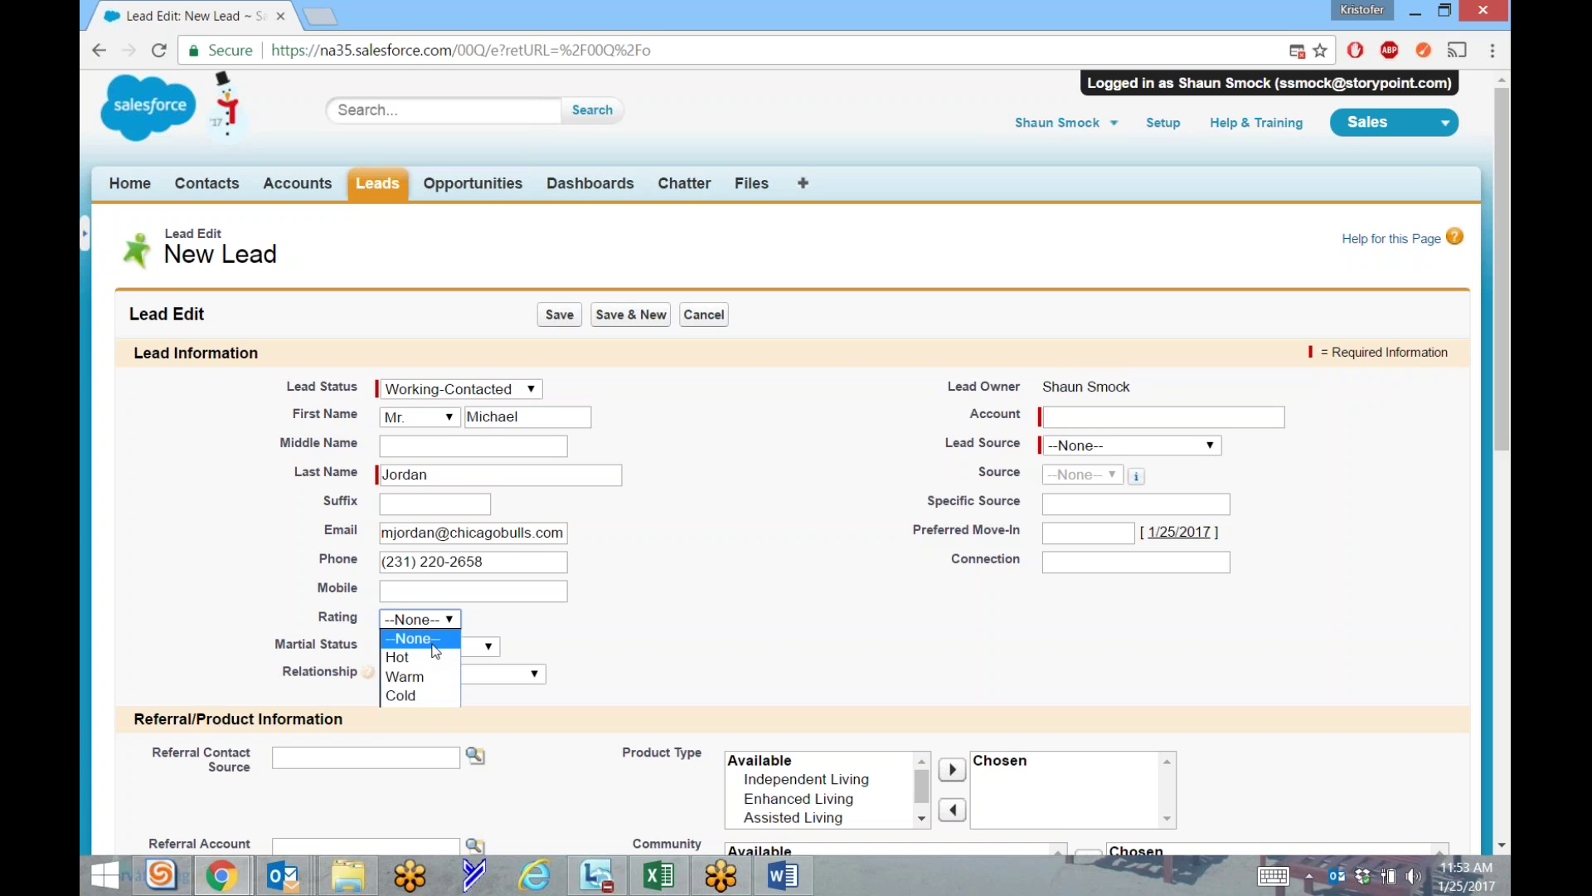
{"action": "left_click", "coordinate": [432, 645]}
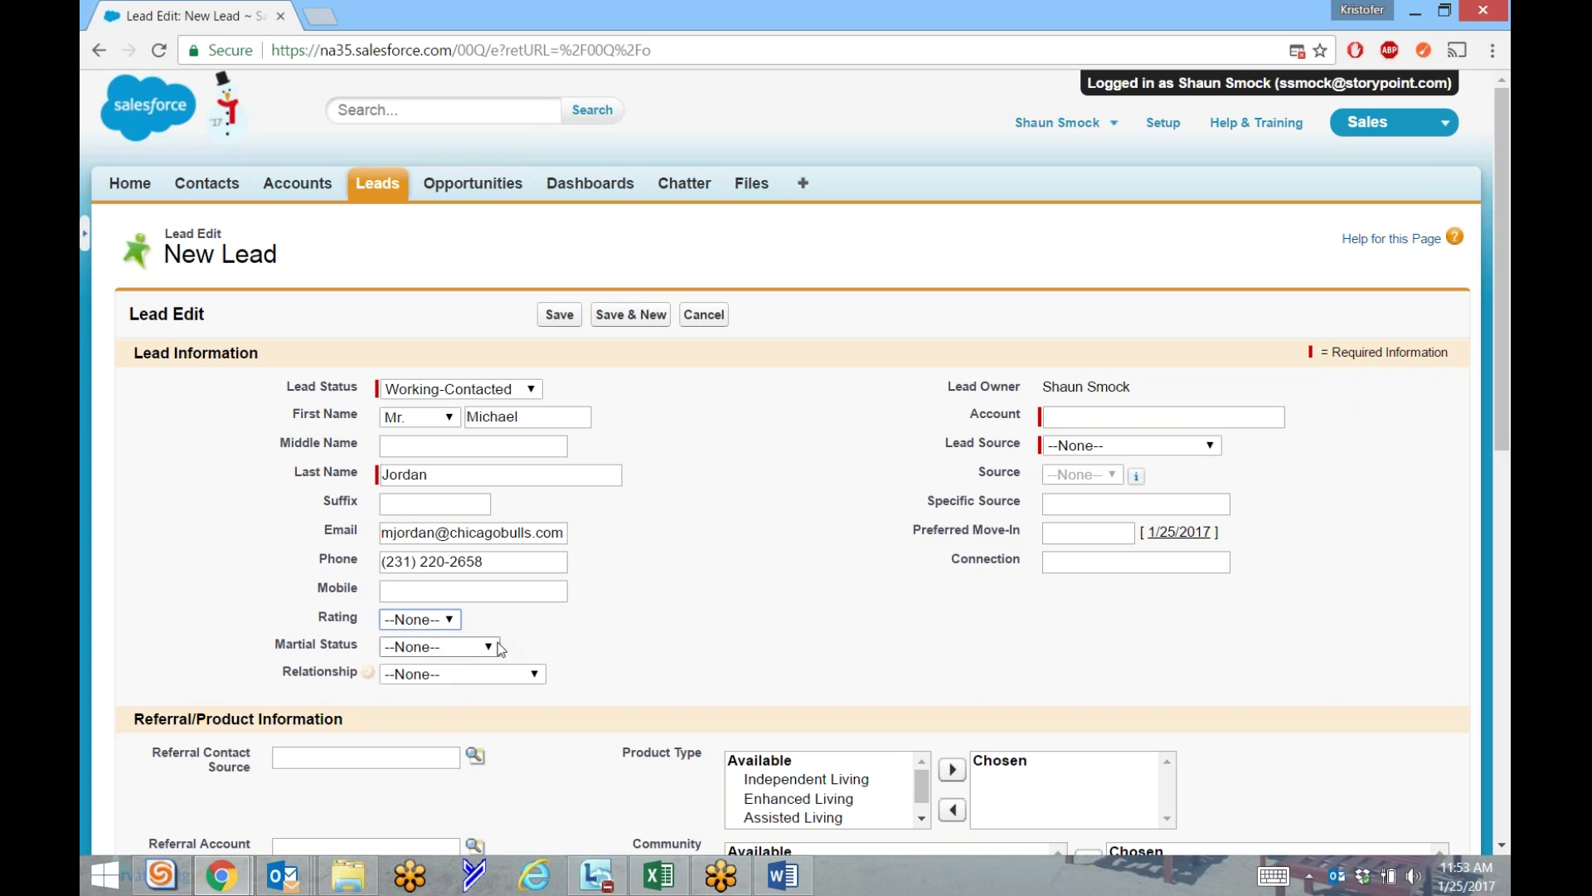
{"action": "left_click", "coordinate": [439, 621]}
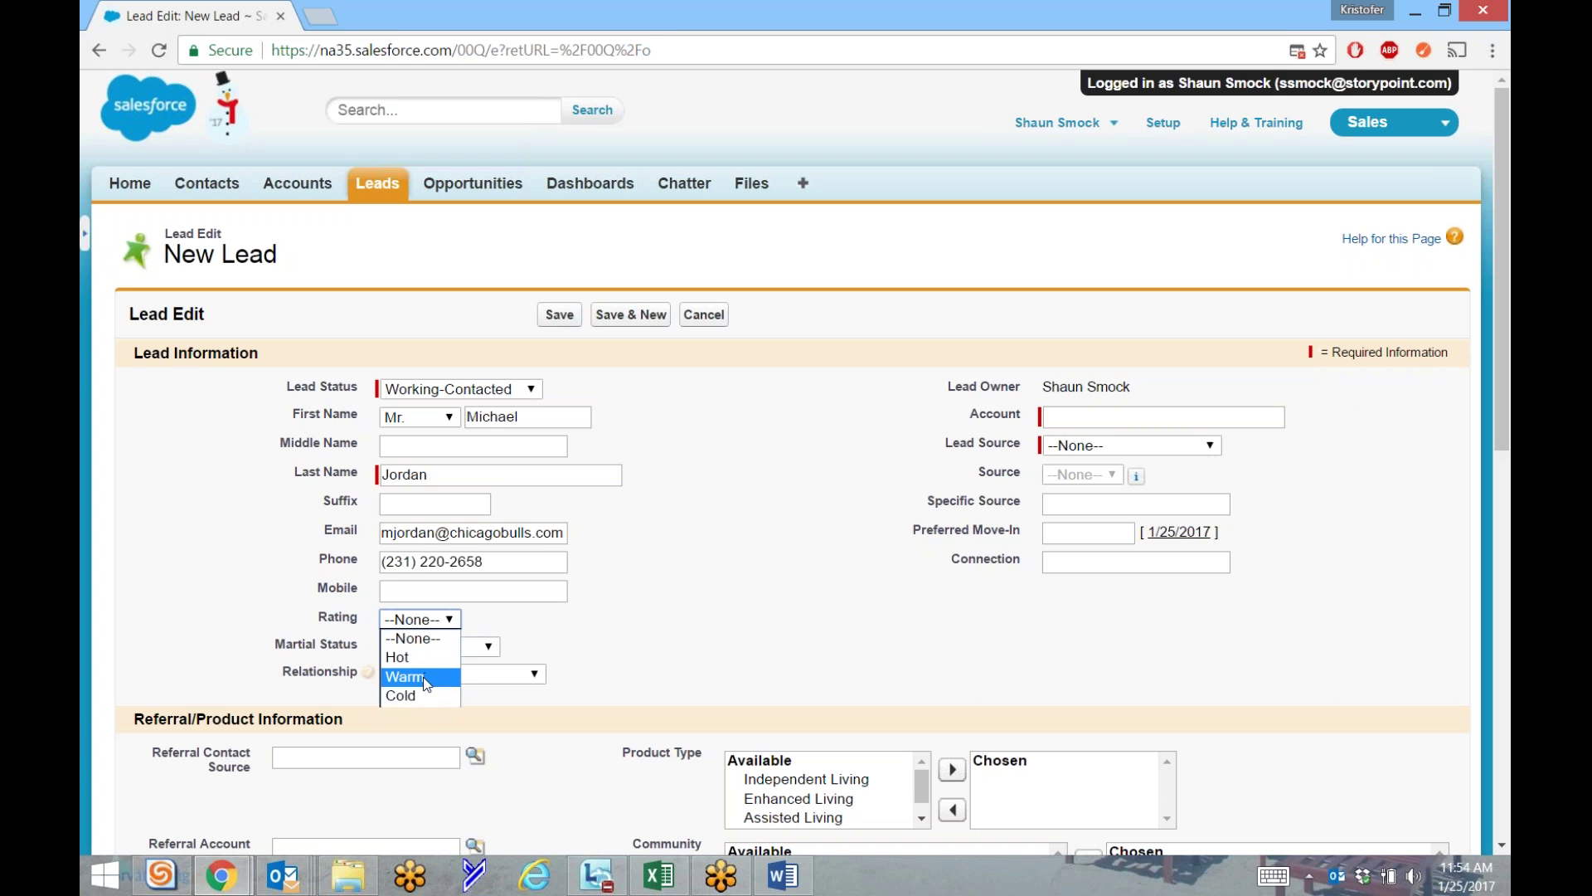
{"action": "left_click", "coordinate": [426, 683]}
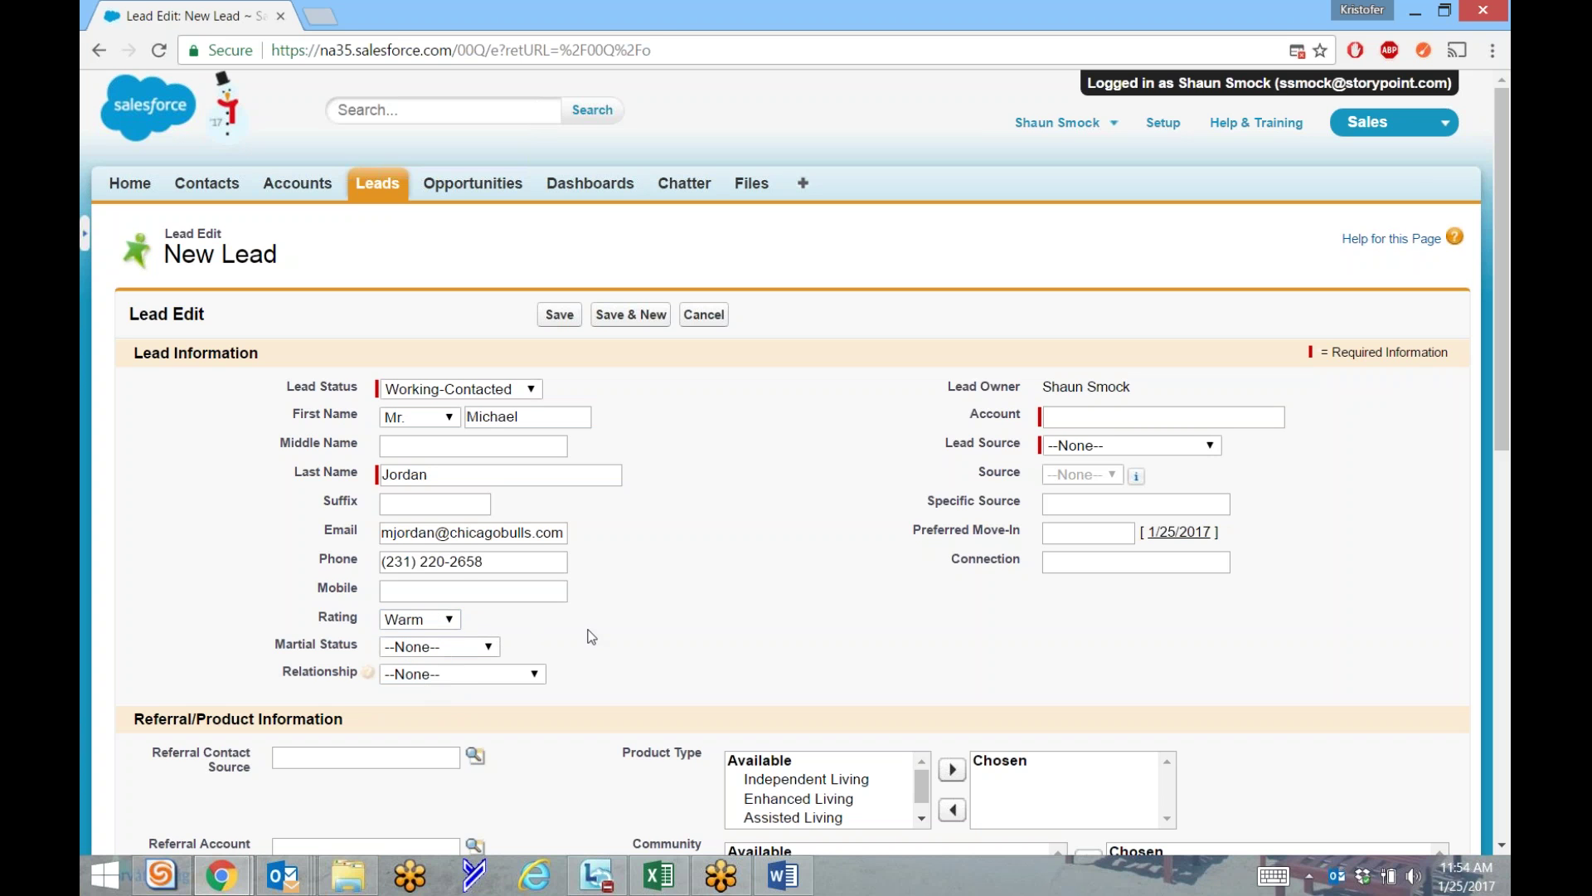
Leave Marital Status as --None-- and set Relationship to Son.
{"action": "left_click", "coordinate": [458, 647]}
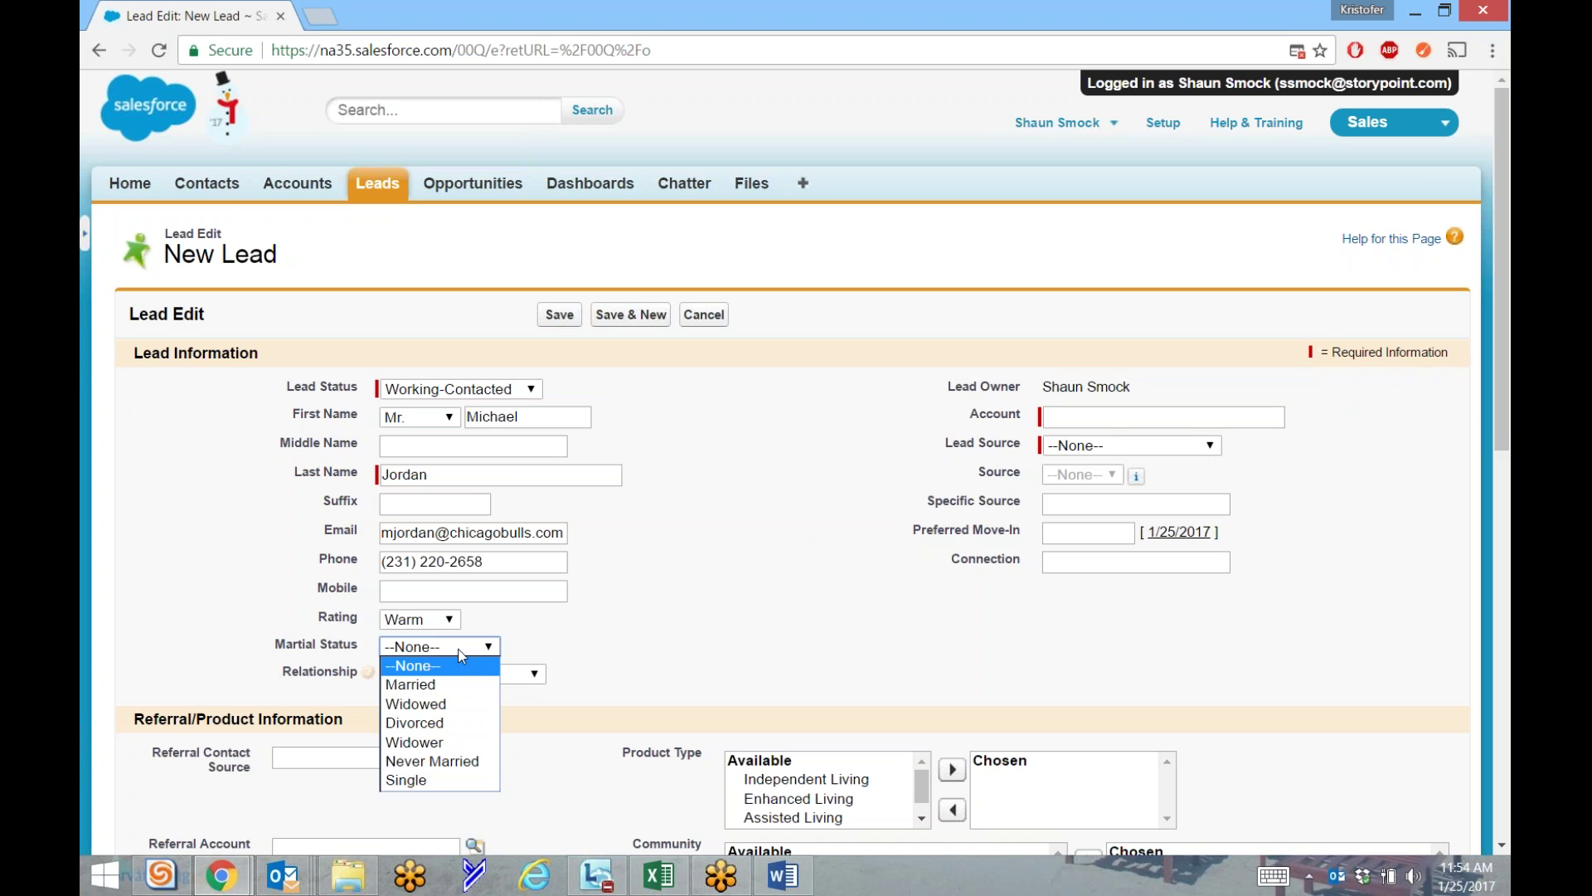
{"action": "left_click", "coordinate": [572, 645]}
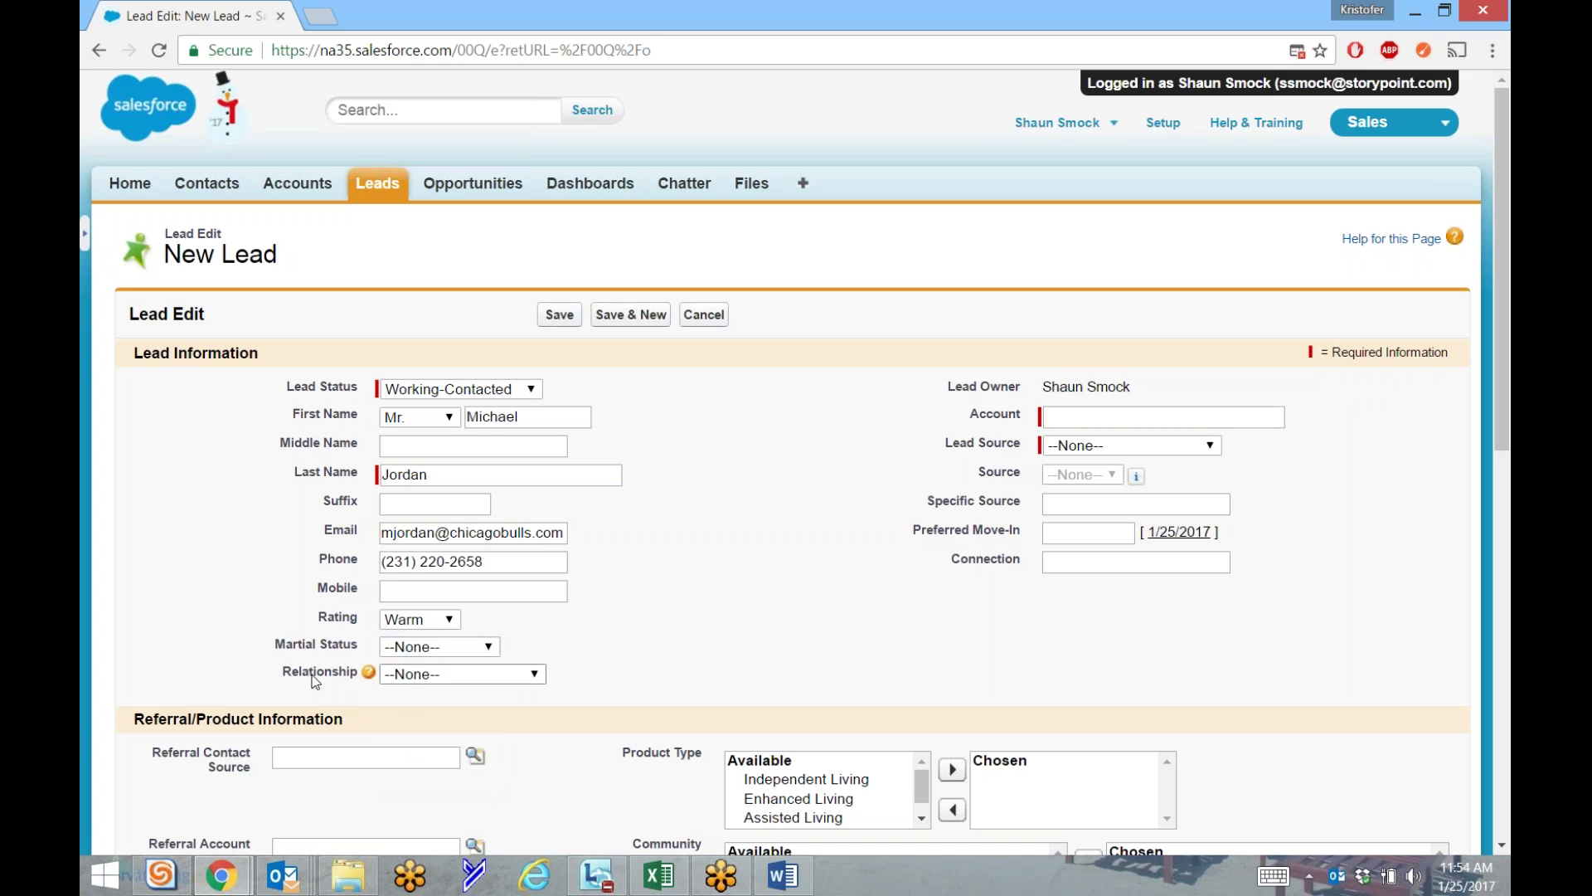
{"action": "mouse_move", "coordinate": [370, 674]}
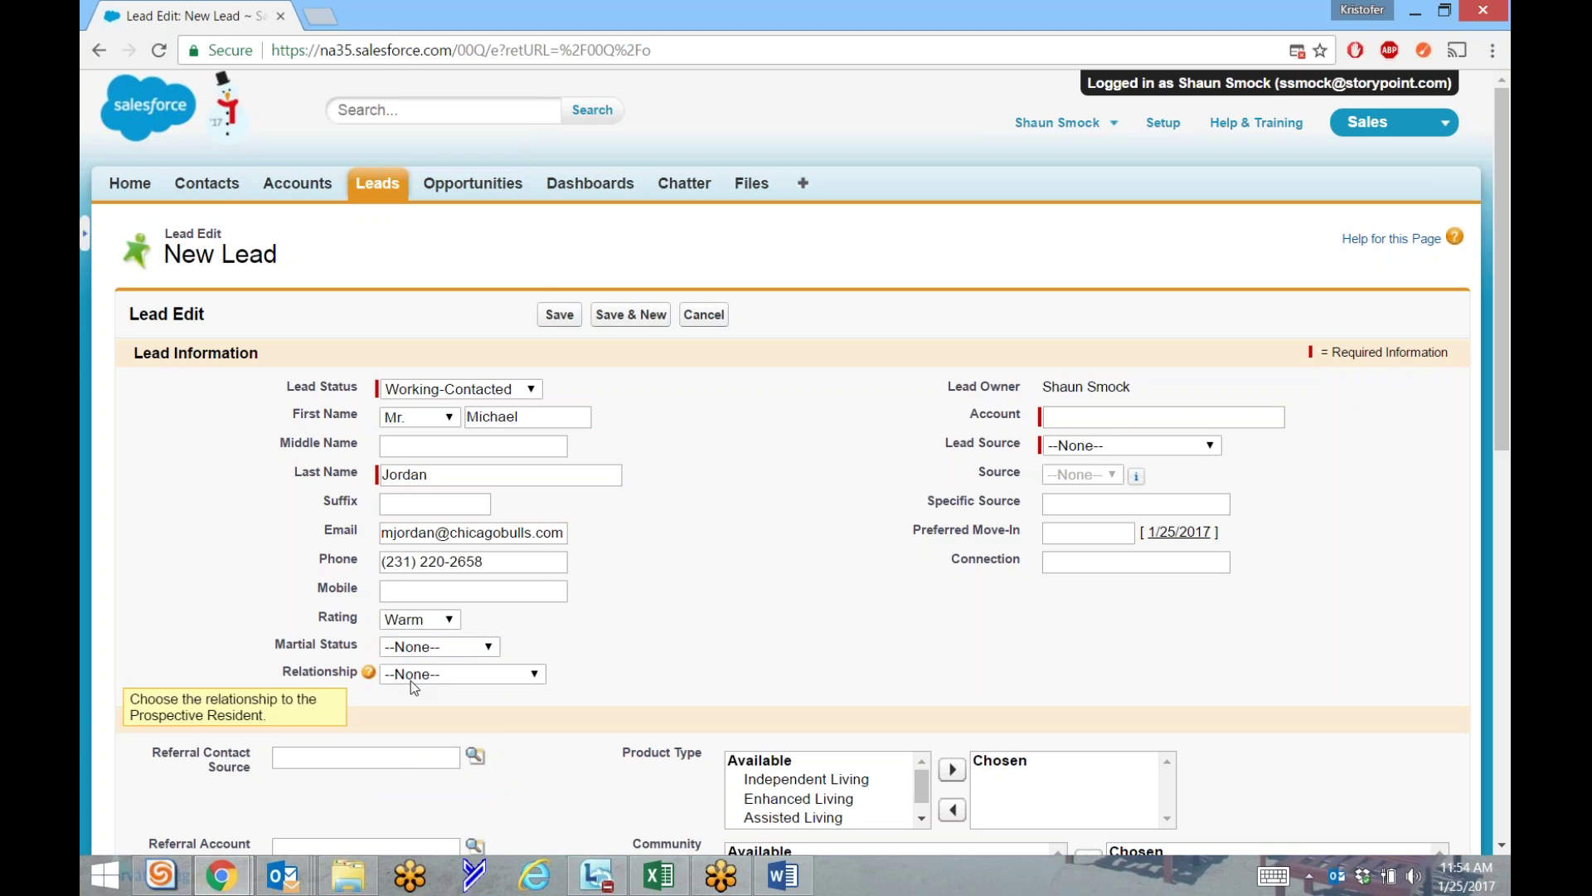
{"action": "left_click", "coordinate": [442, 671]}
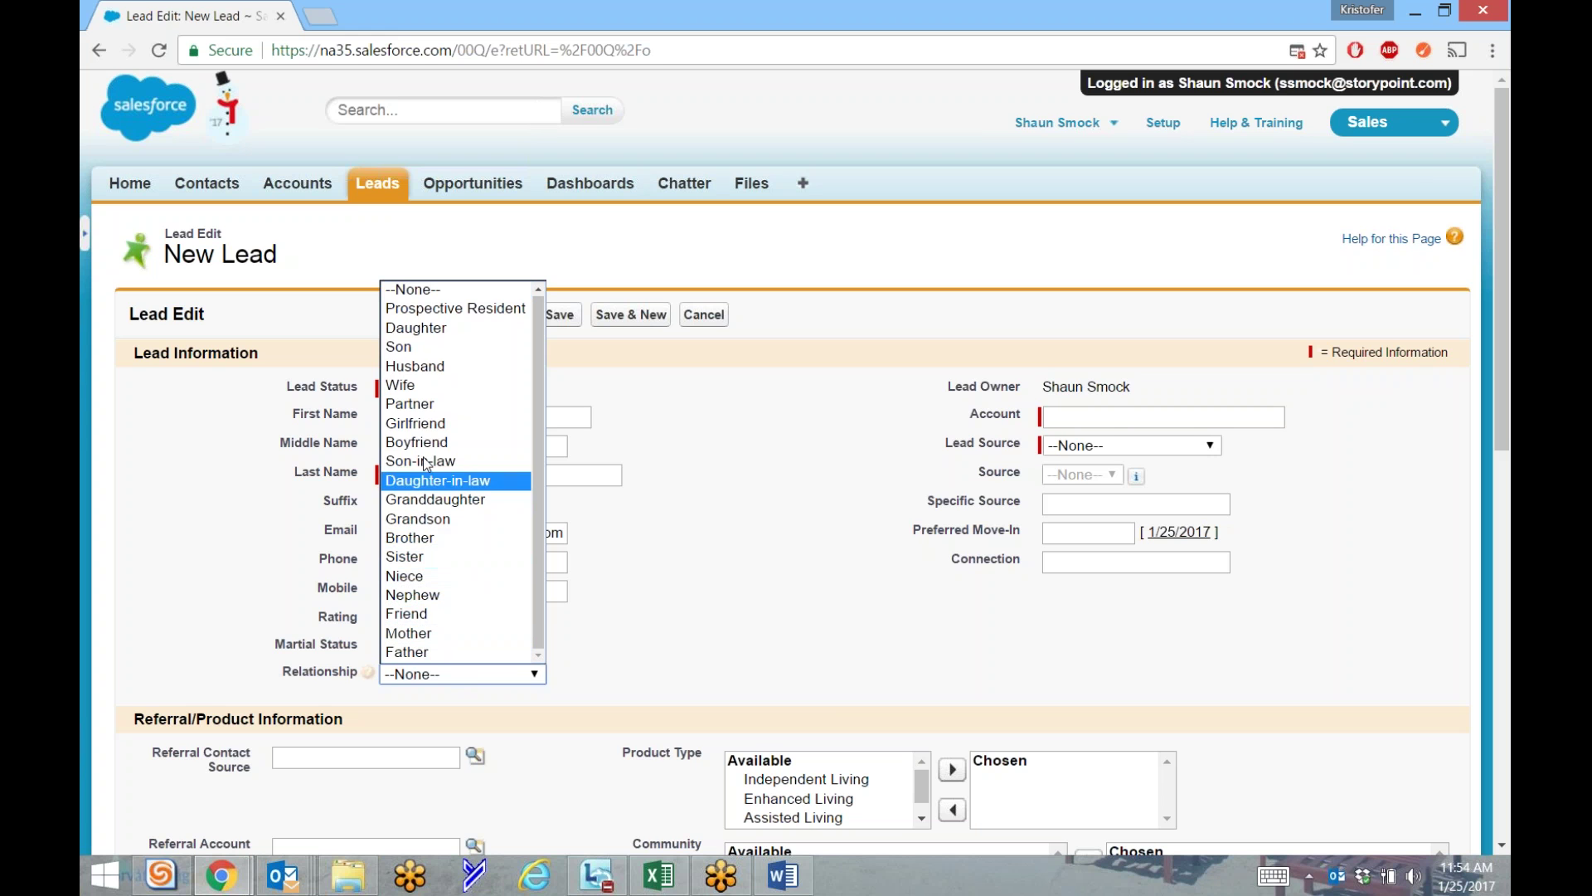
{"action": "left_click", "coordinate": [403, 348]}
{"action": "left_click", "coordinate": [620, 560]}
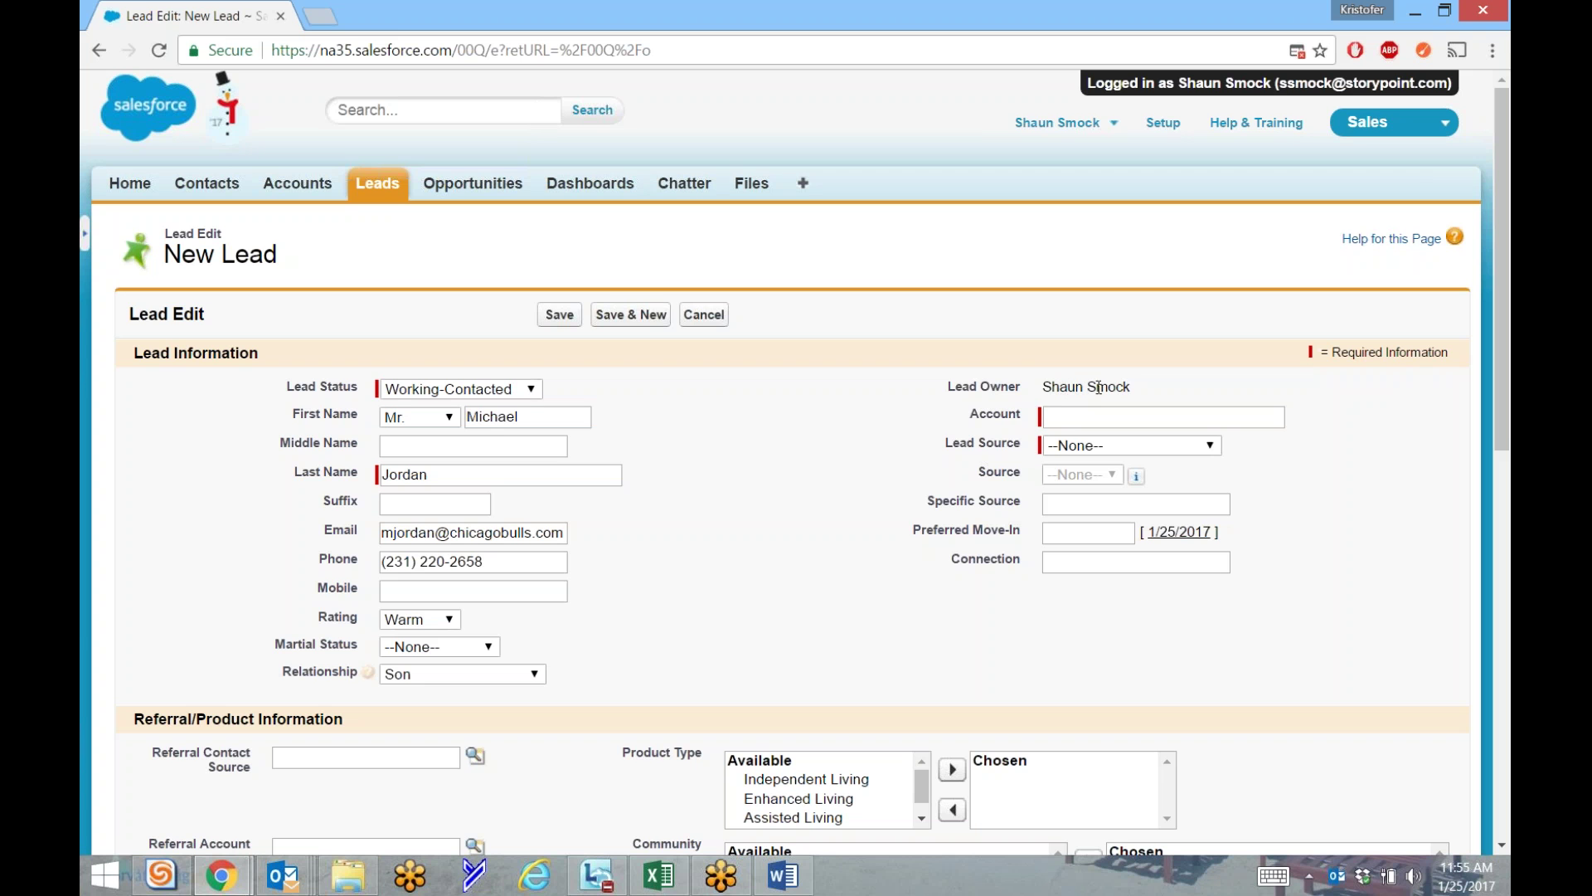
{"action": "left_click", "coordinate": [1083, 419]}
Enter the lead's household account name in the Account field.
{"action": "left_click", "coordinate": [1087, 423]}
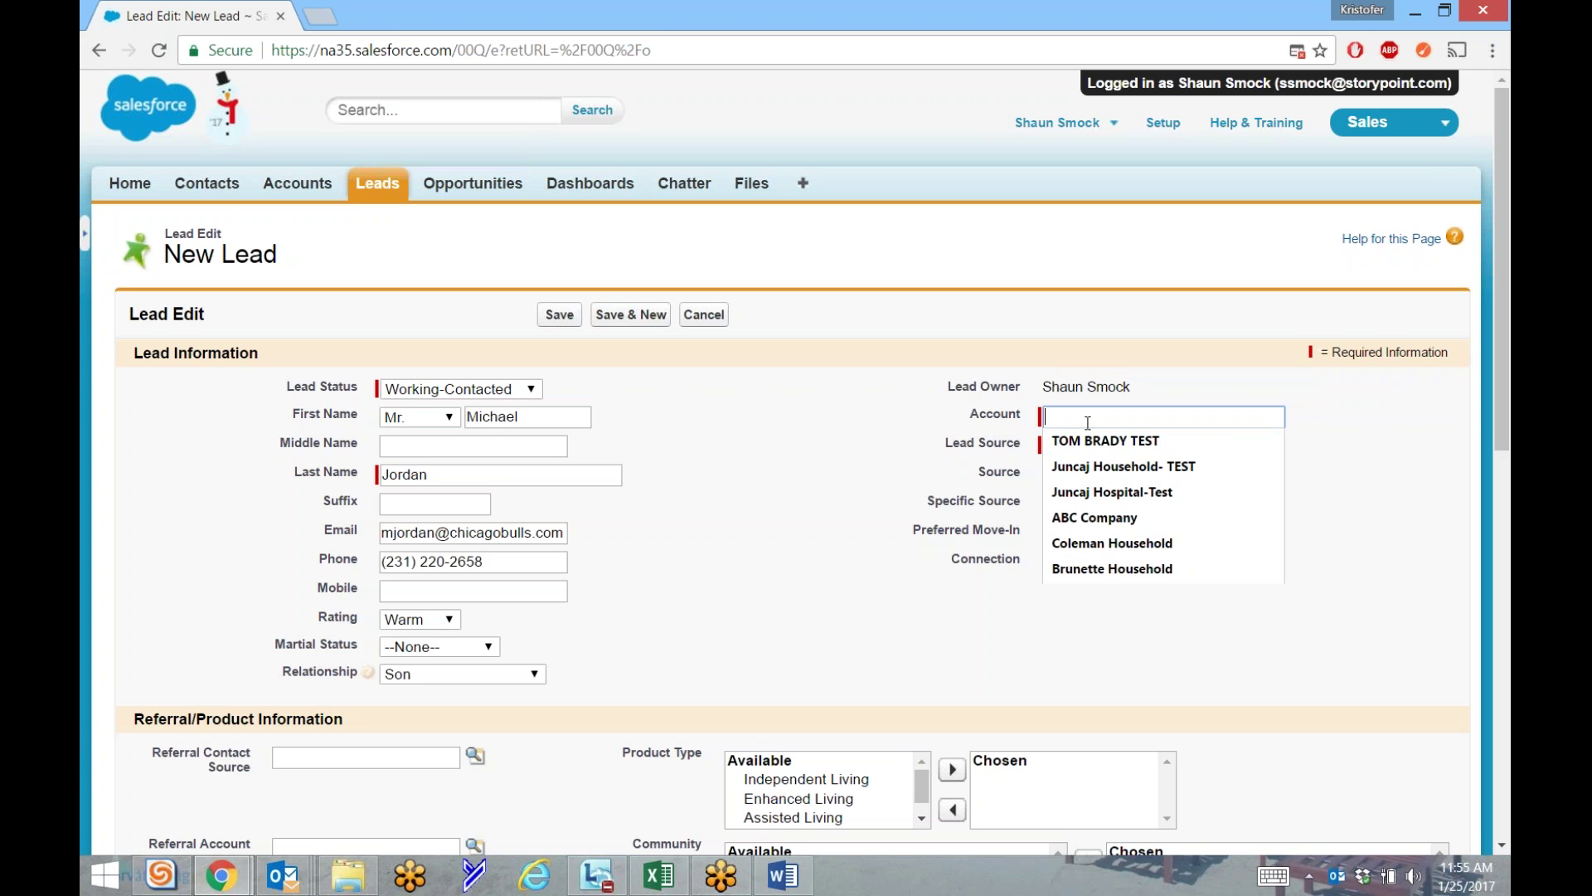
{"action": "type", "text": "Jordan"}
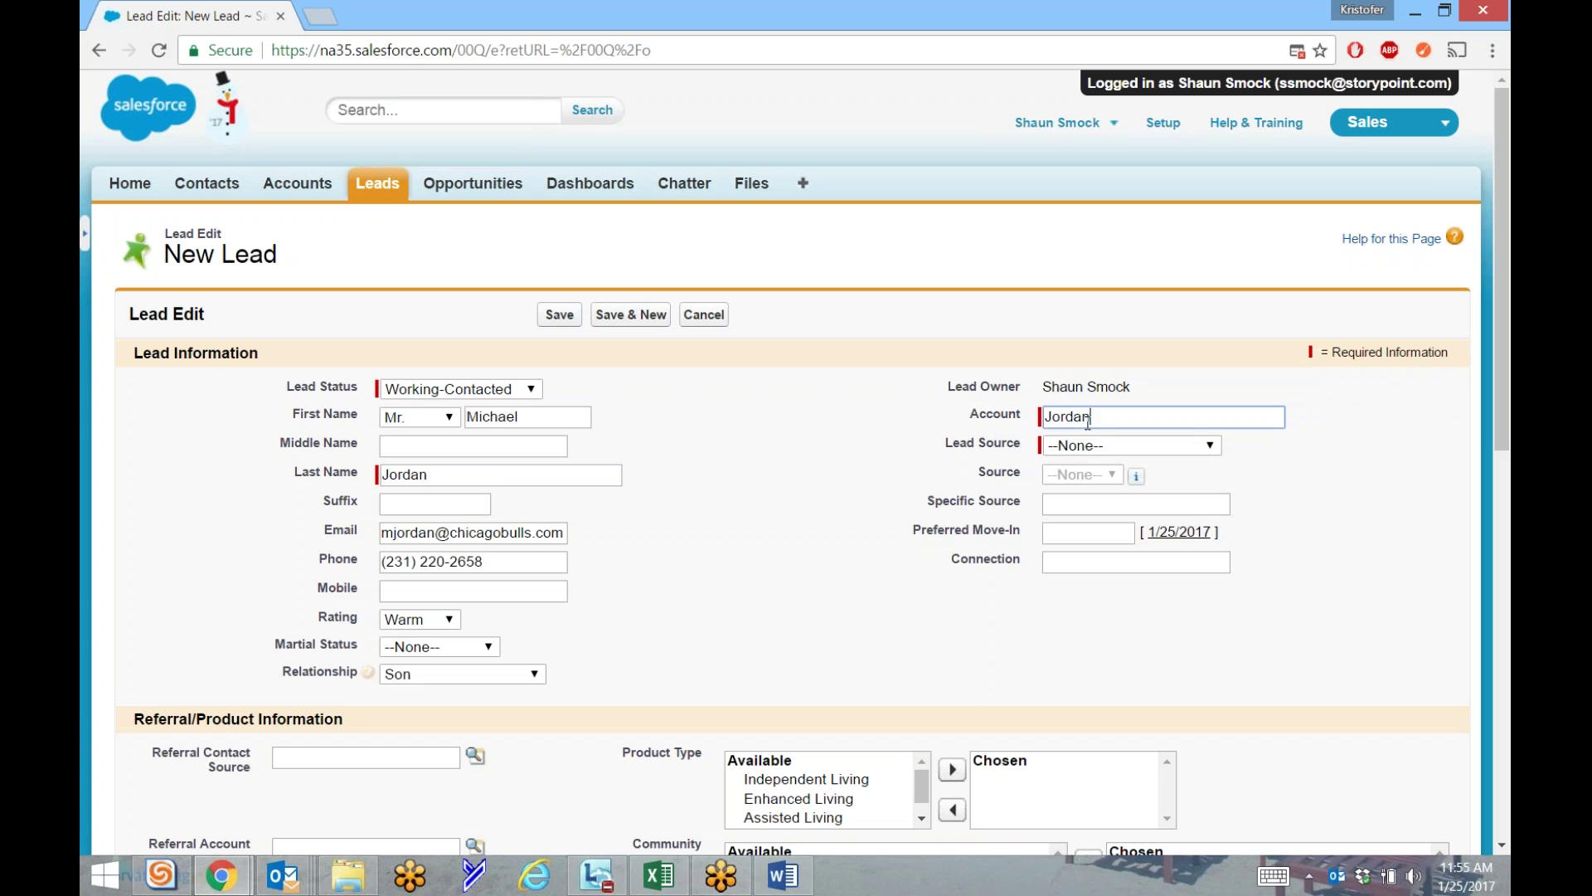
{"action": "type", "text": " Household"}
{"action": "double_click", "coordinate": [1093, 419]}
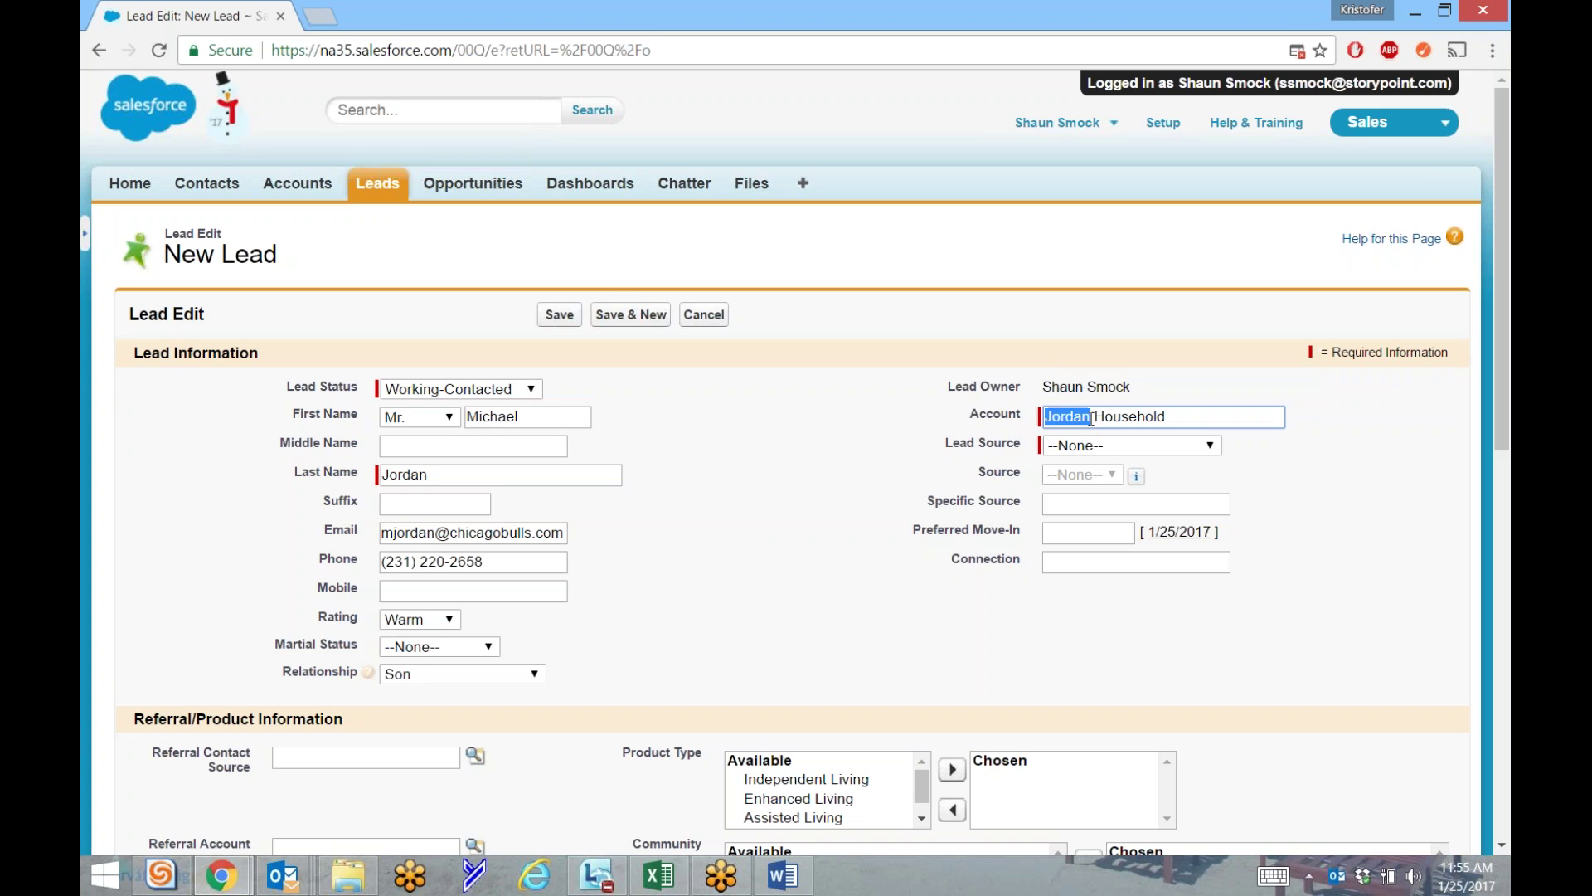
{"action": "left_click", "coordinate": [1093, 419]}
{"action": "left_click", "coordinate": [1367, 464]}
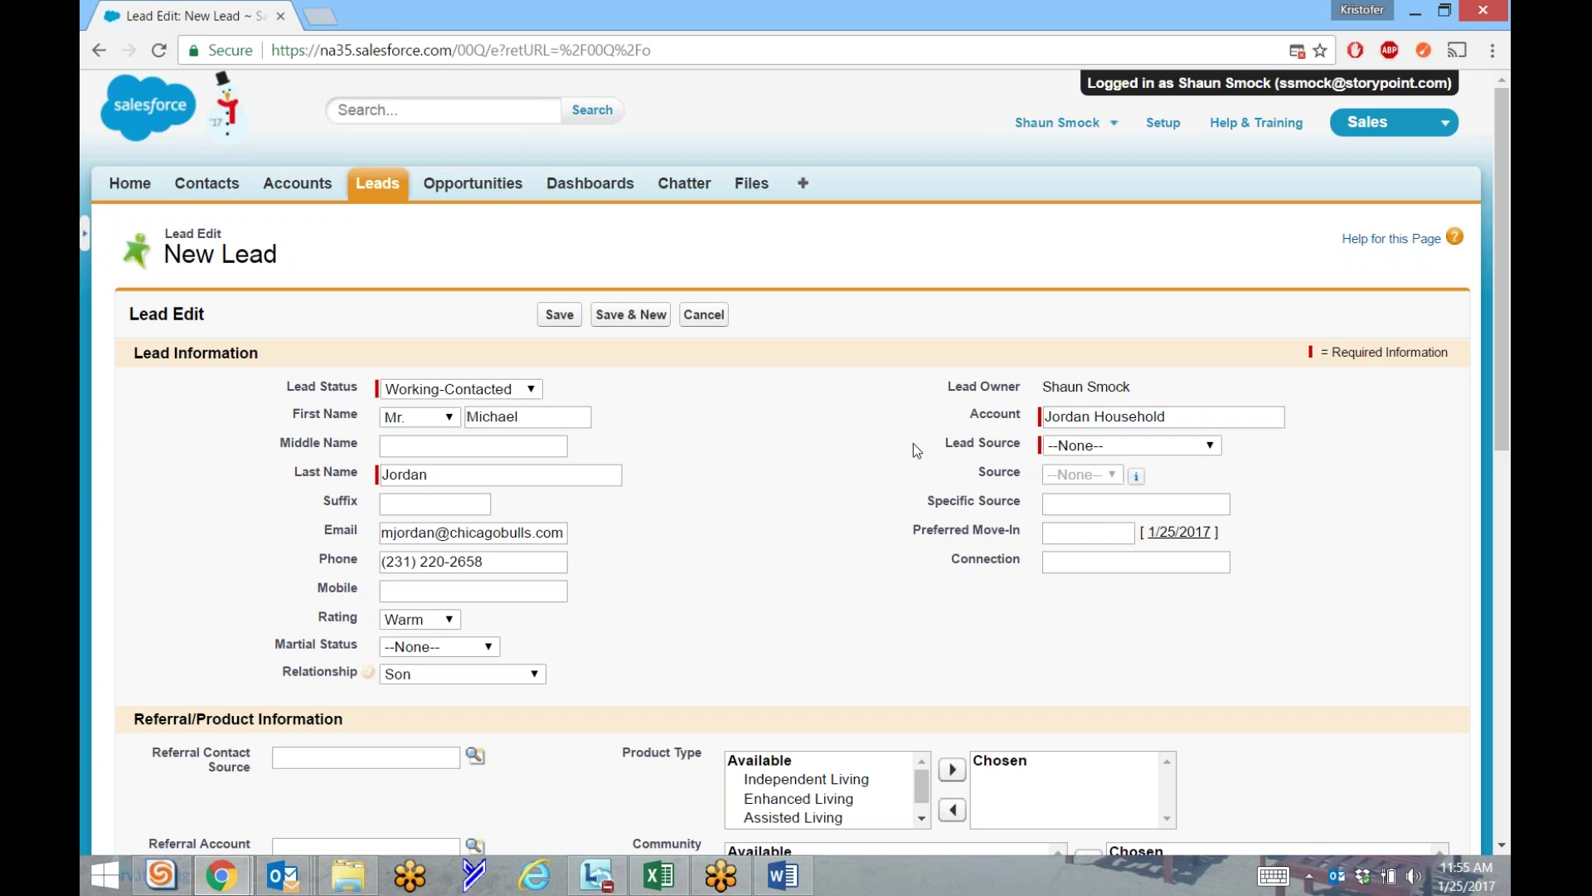
{"action": "left_click", "coordinate": [1086, 447]}
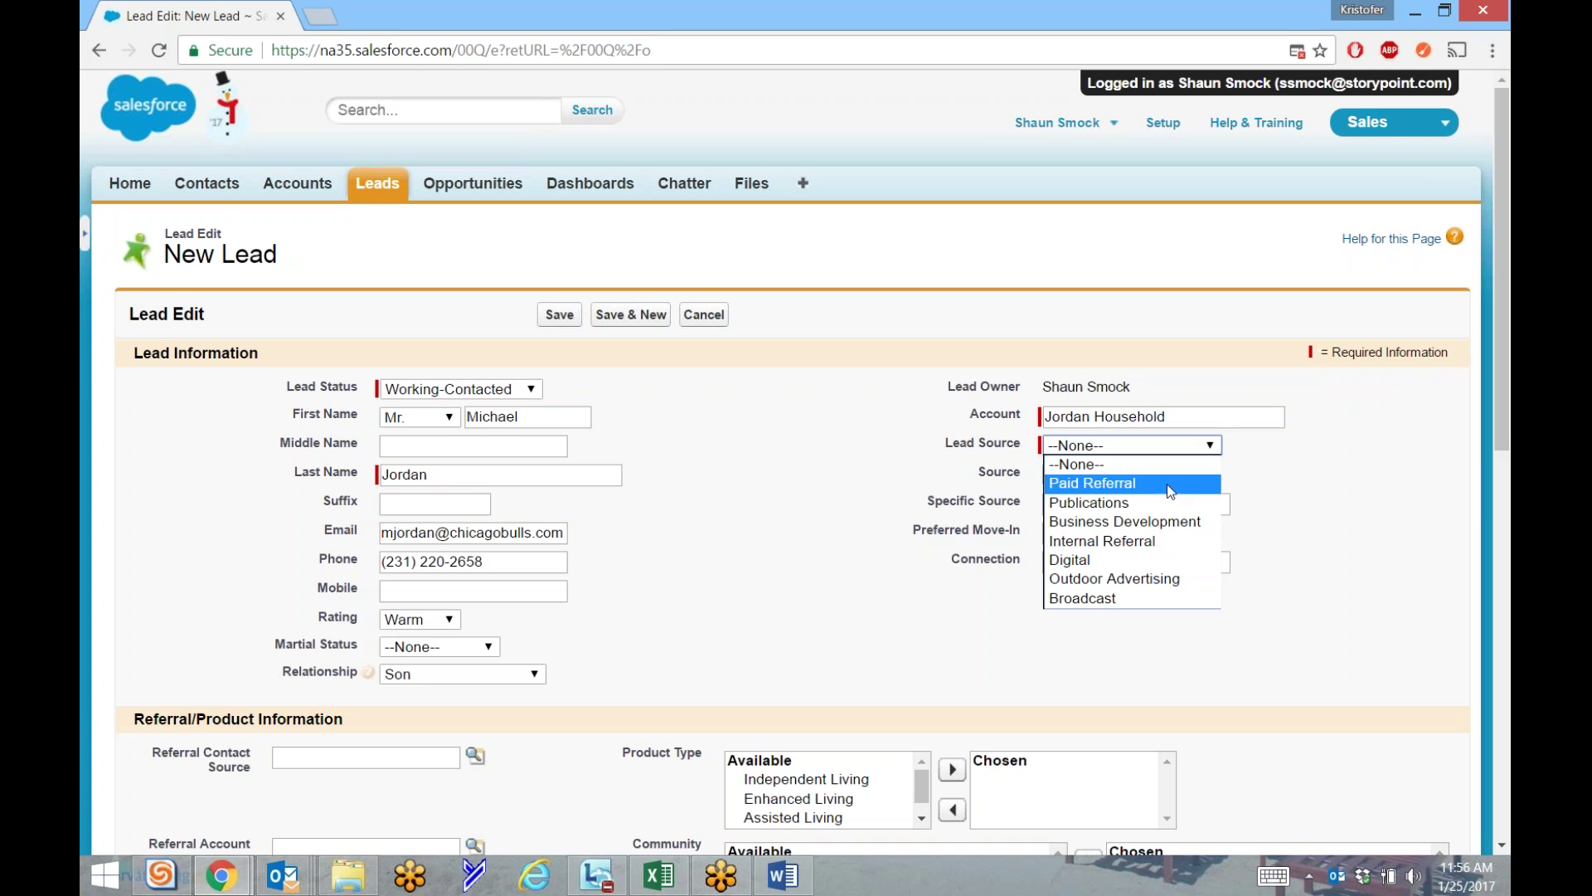
Set Lead Source to Paid Referral and Source to A Place for Mom.
{"action": "left_click", "coordinate": [1079, 488]}
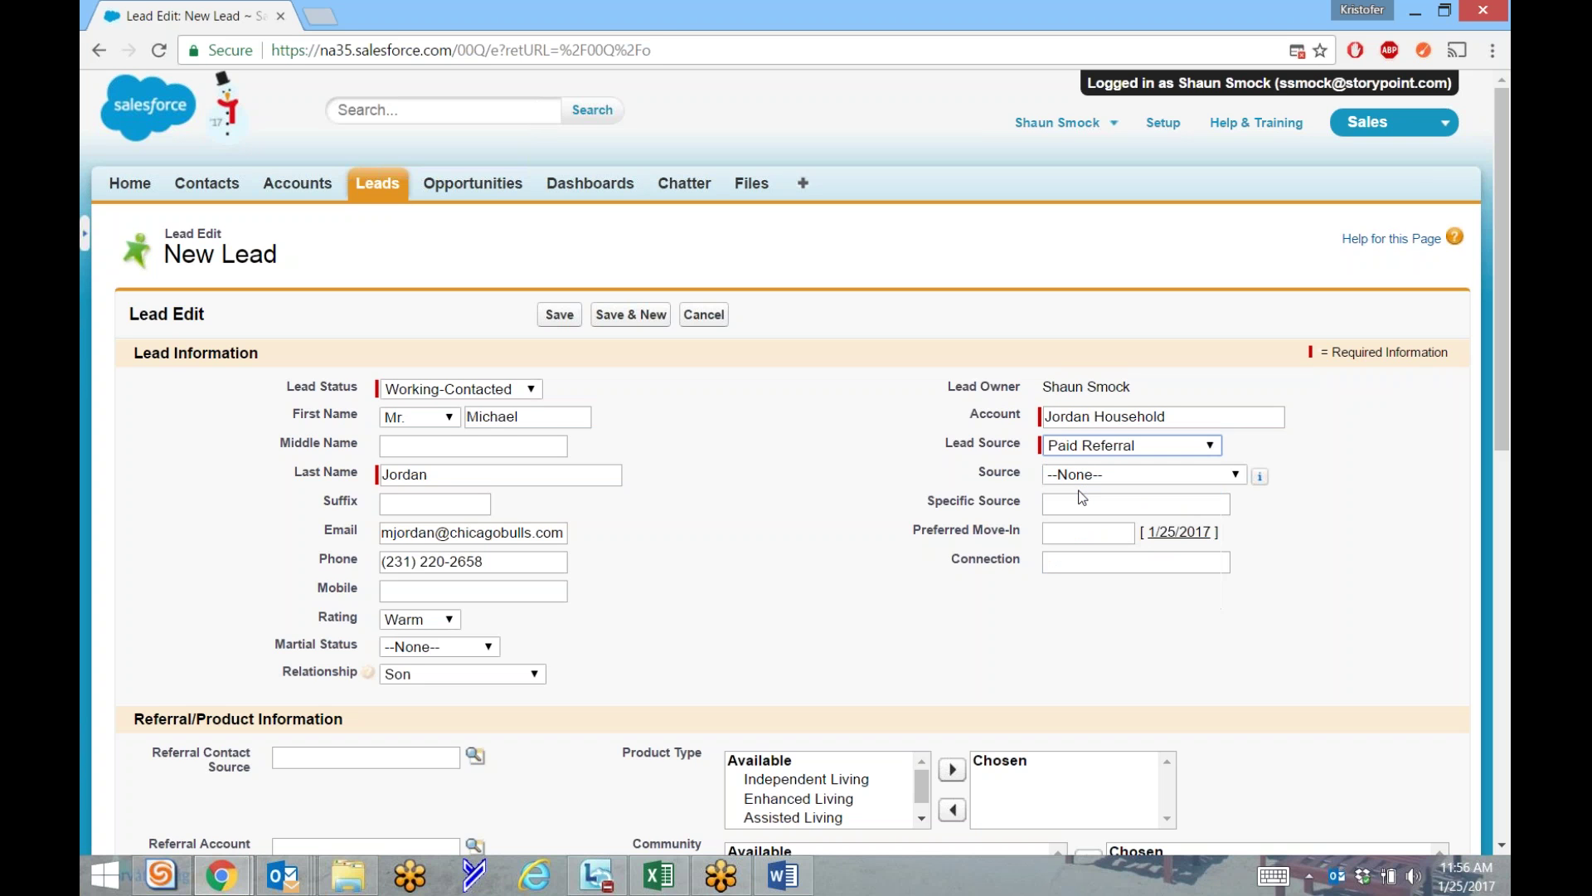
{"action": "left_click", "coordinate": [1196, 474]}
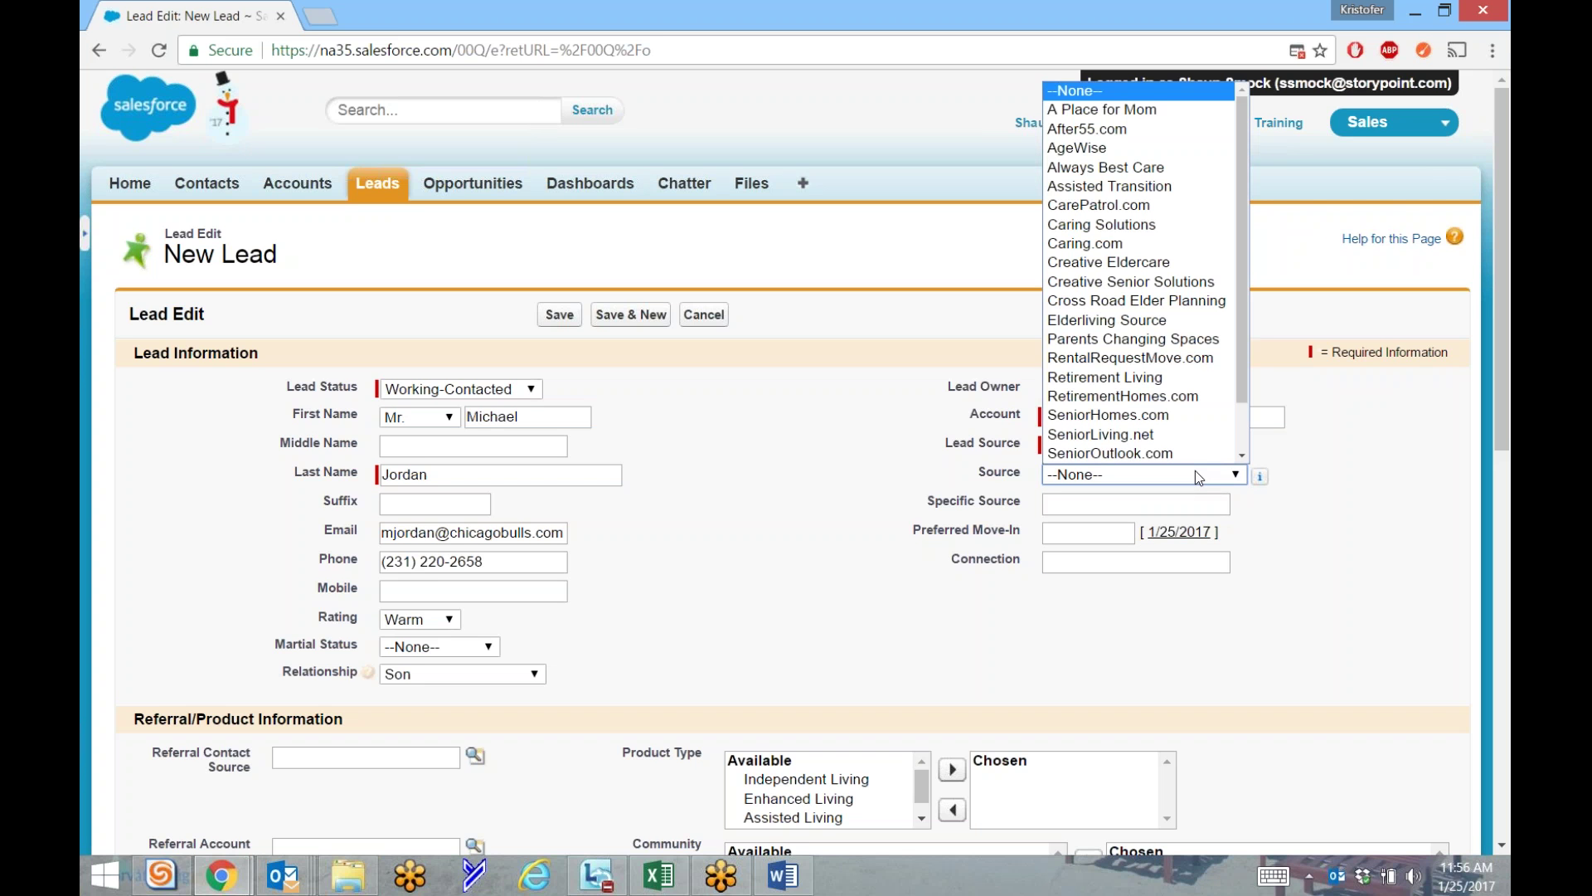
{"action": "left_click", "coordinate": [1137, 112]}
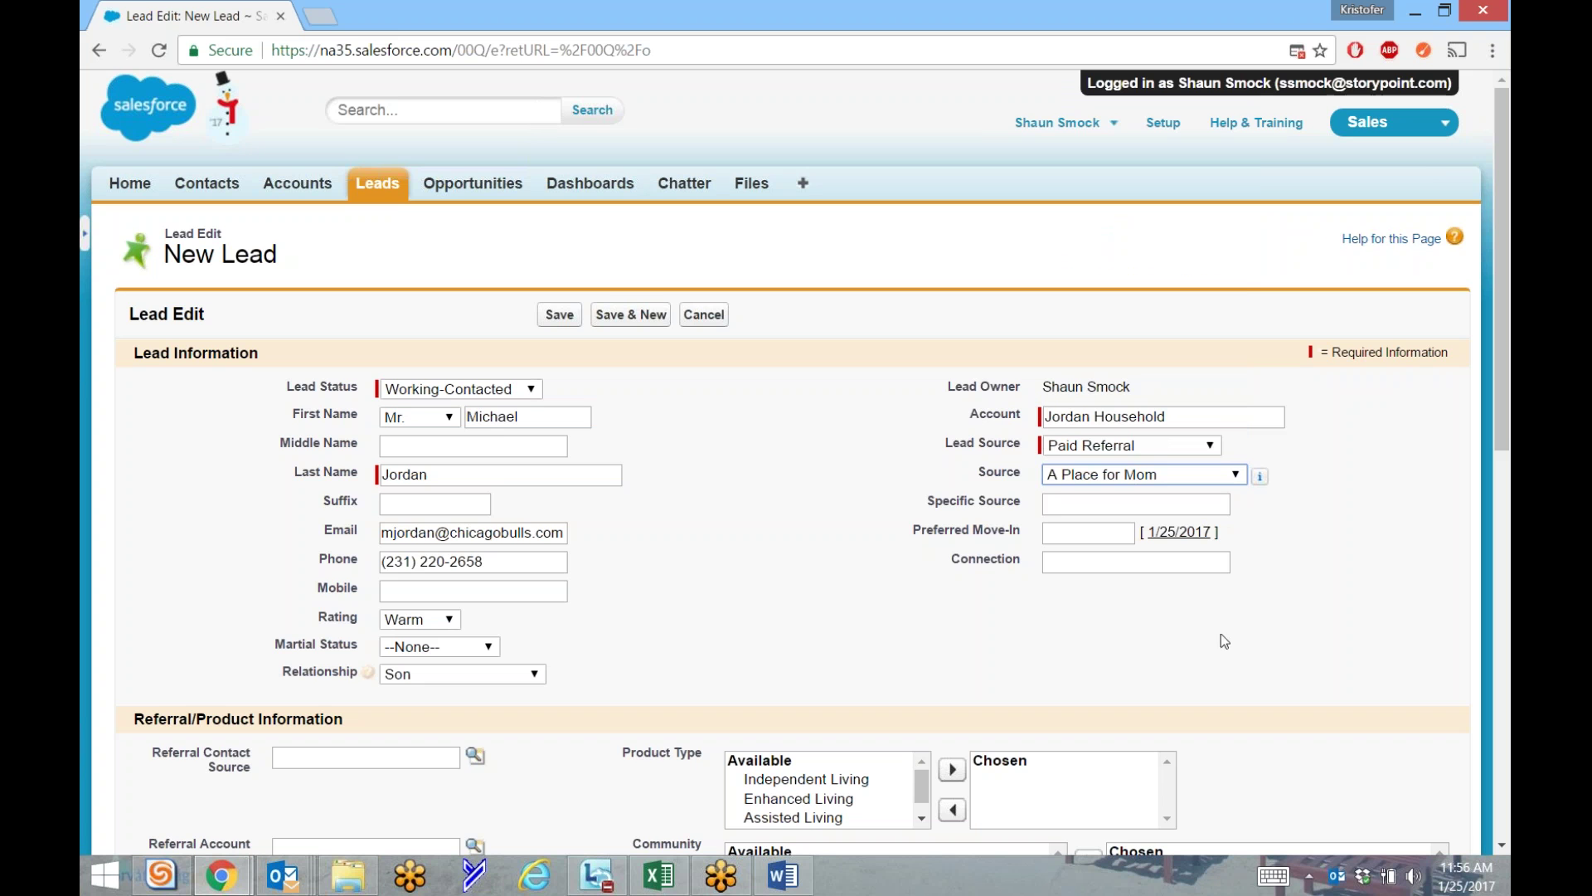
{"action": "left_click", "coordinate": [1070, 513]}
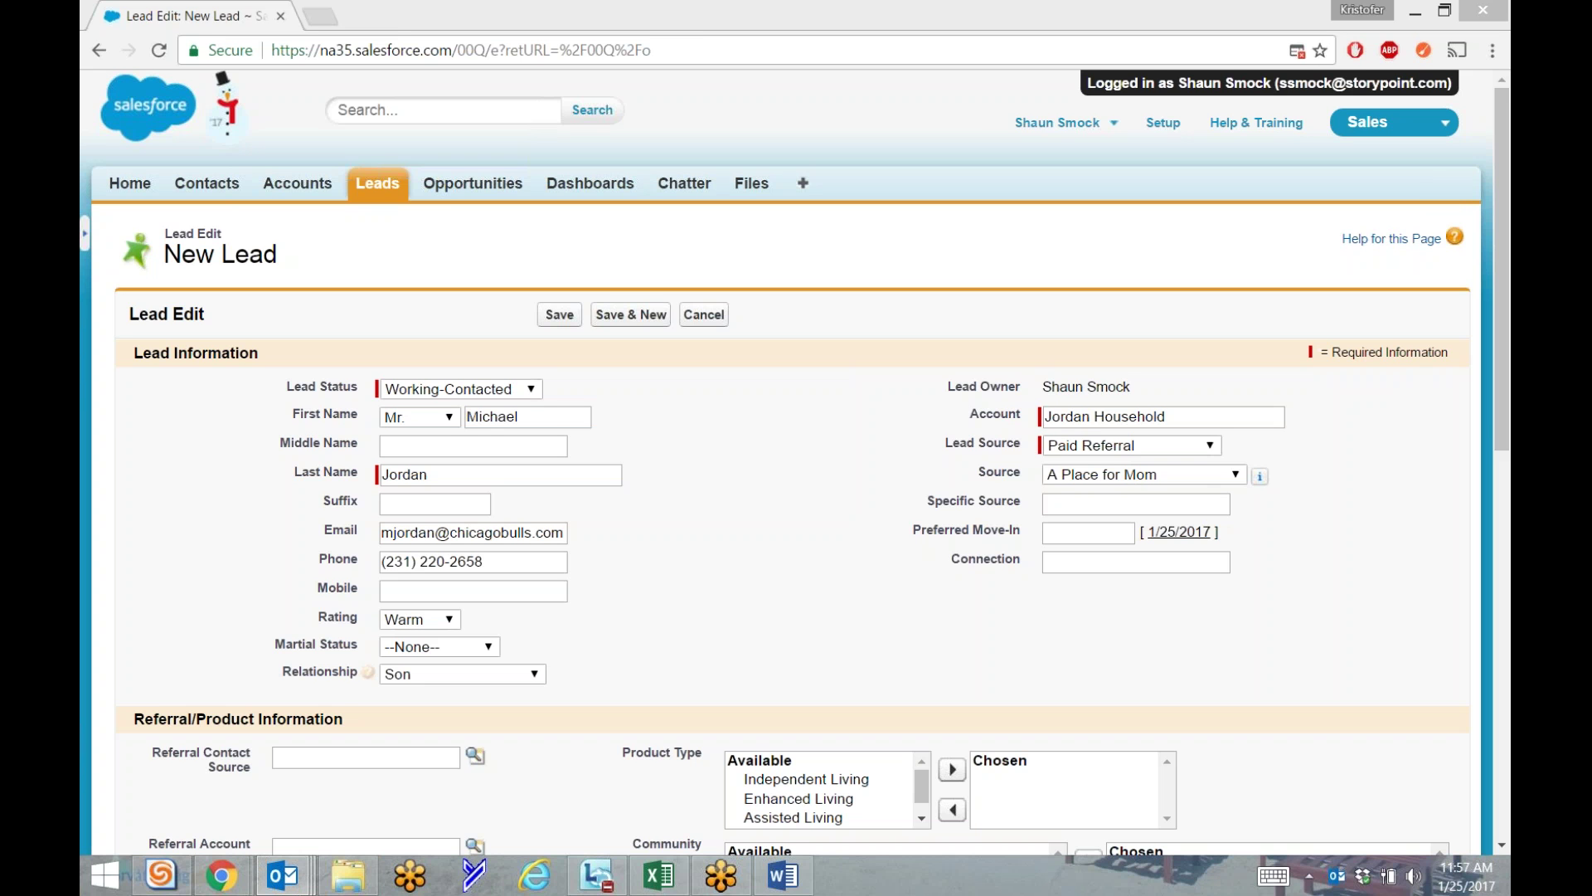
{"action": "left_click", "coordinate": [1100, 505]}
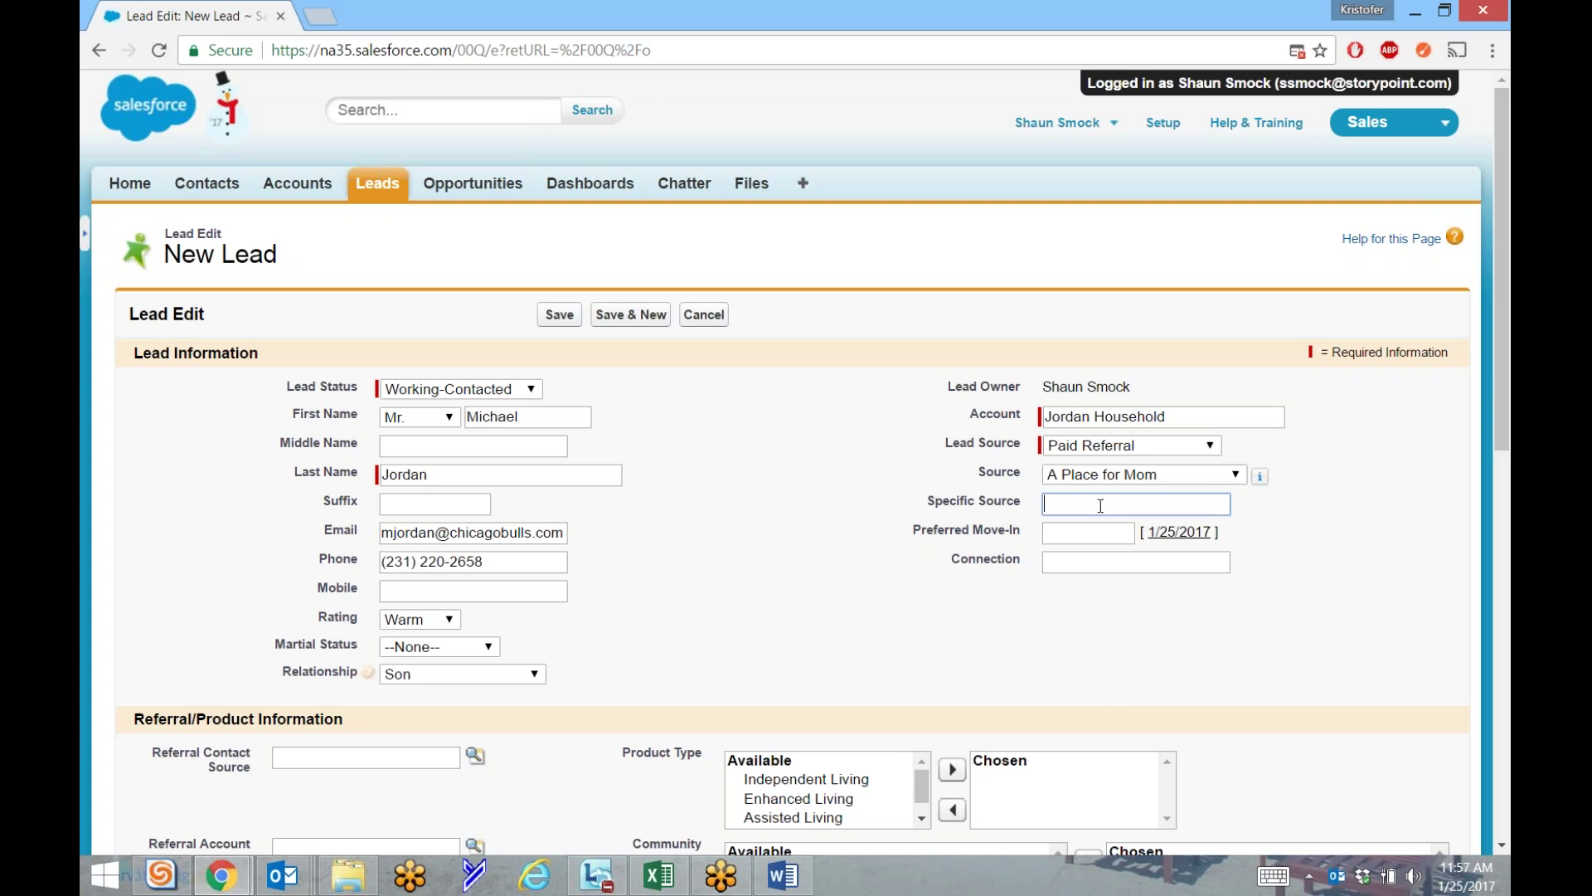
Pick 8/31/2017 from the calendar as the Preferred Move-In date.
{"action": "left_click", "coordinate": [1082, 535]}
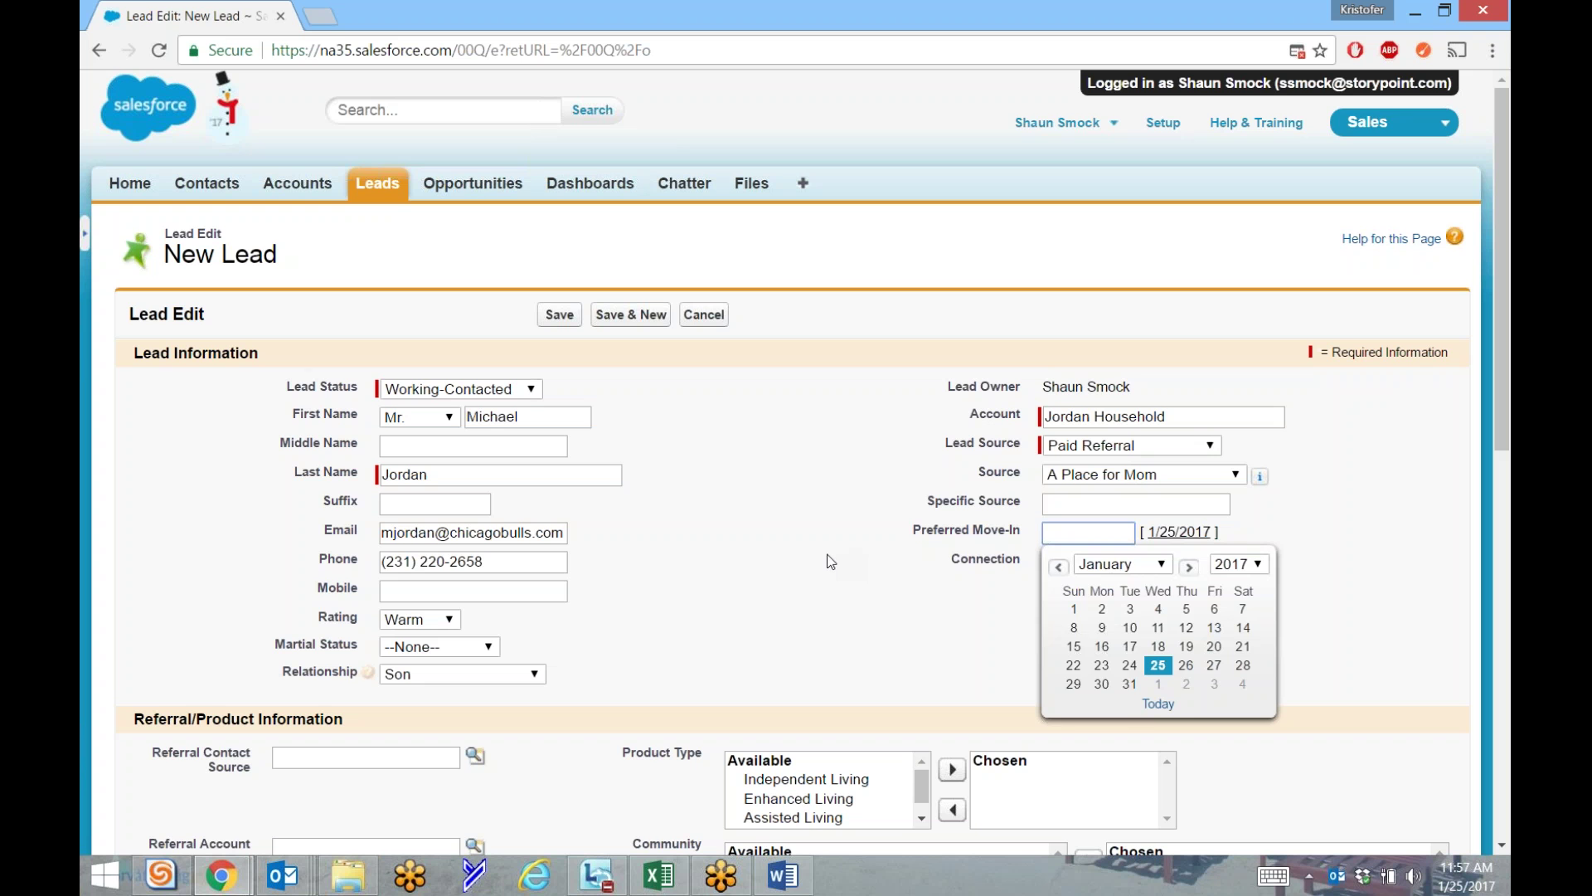
{"action": "left_click", "coordinate": [826, 560]}
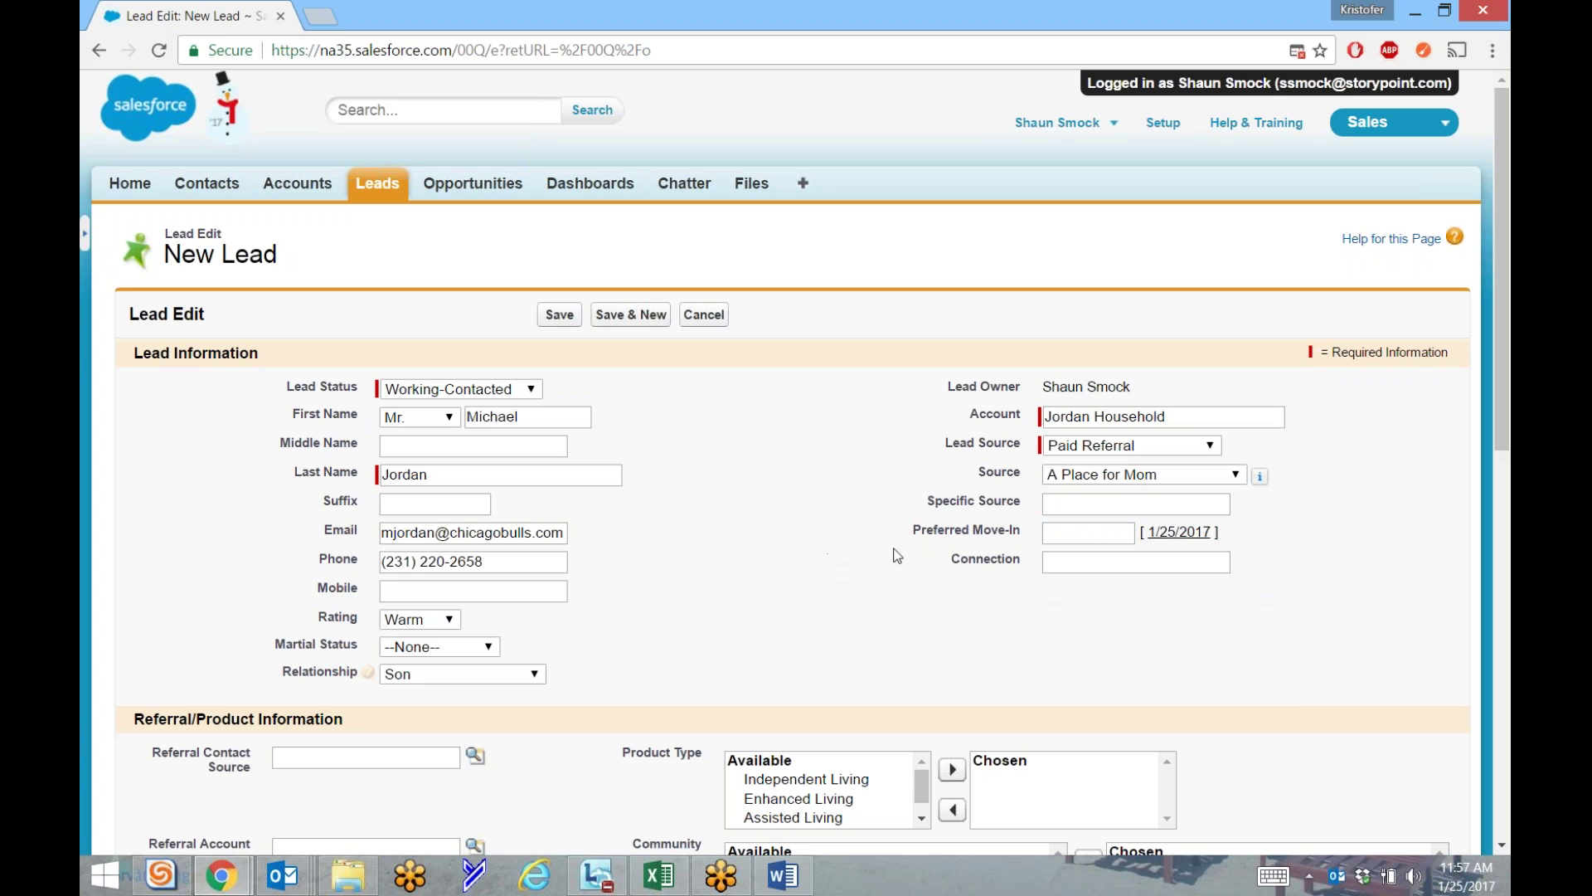
{"action": "left_click", "coordinate": [1111, 535]}
{"action": "left_click", "coordinate": [1162, 565]}
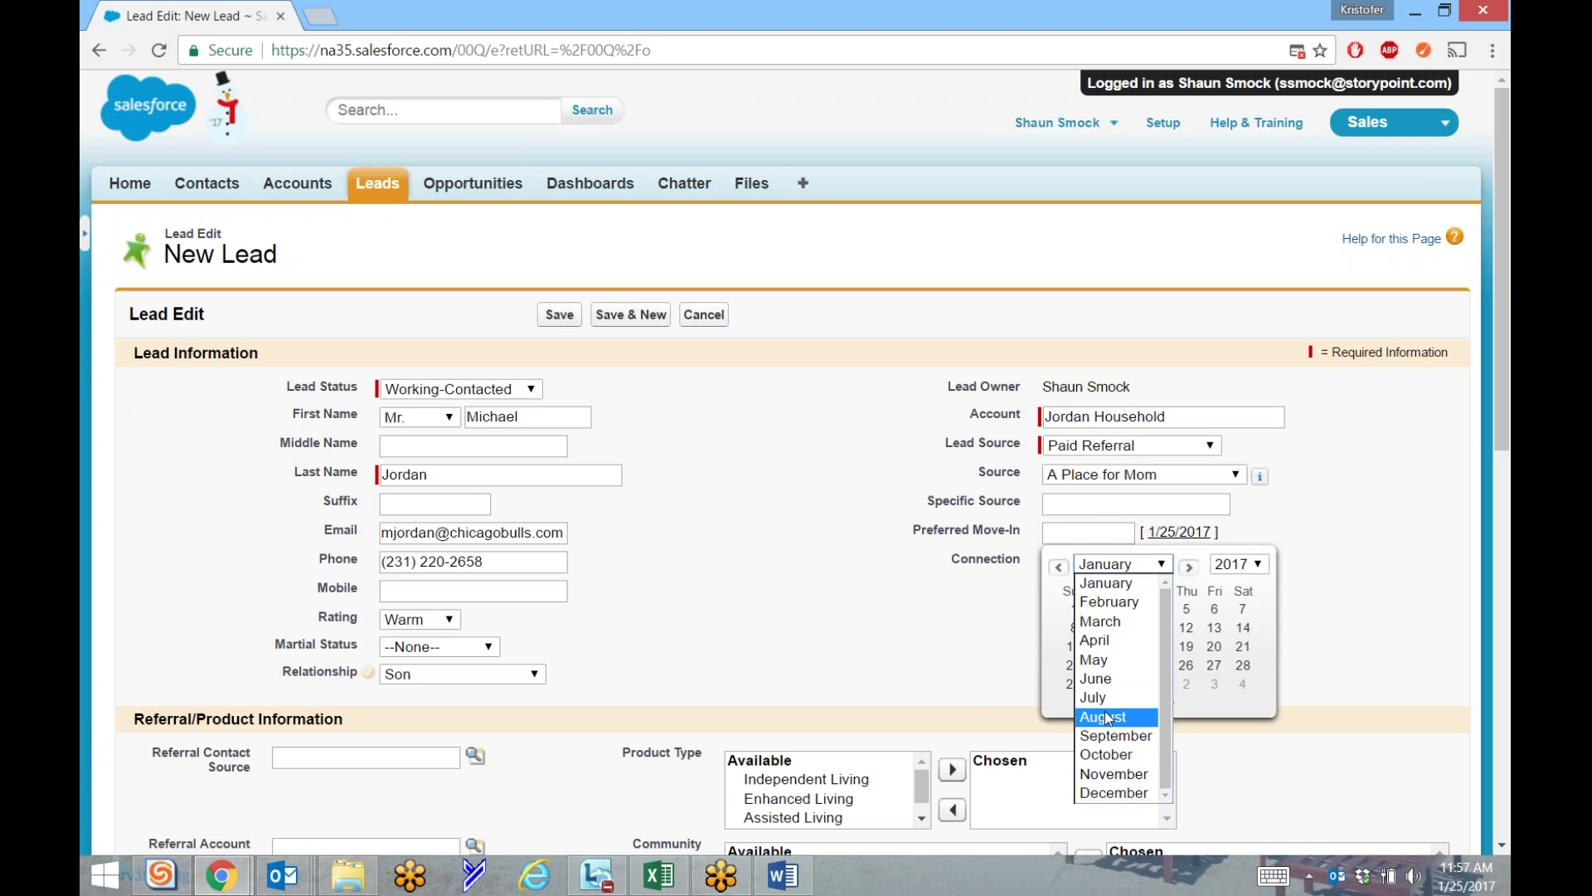
{"action": "left_click", "coordinate": [1104, 711]}
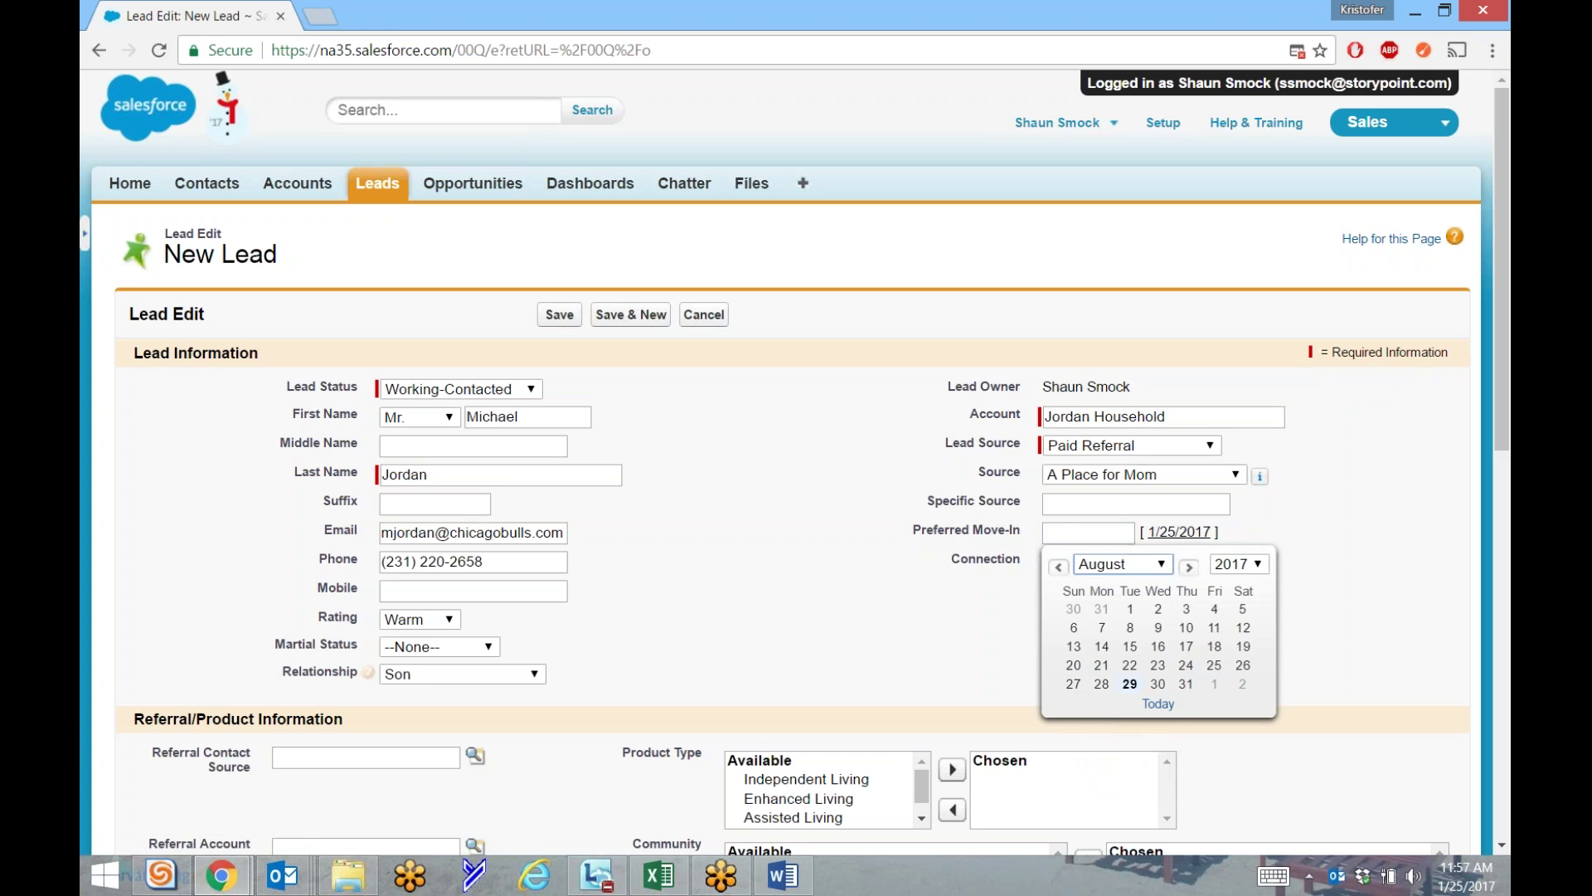
{"action": "left_click", "coordinate": [1186, 684]}
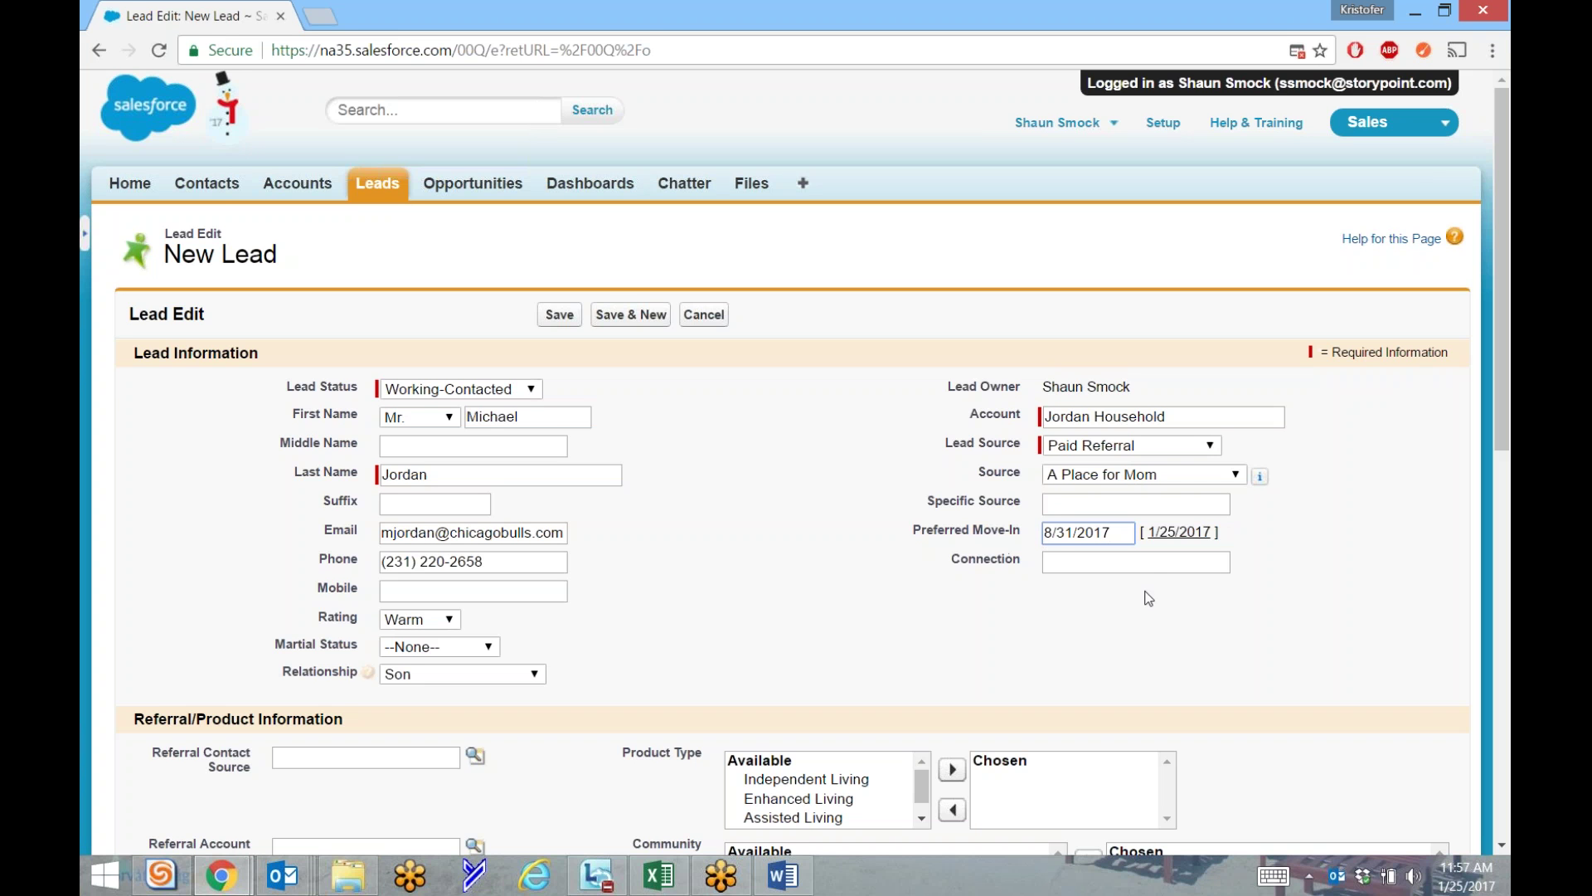
{"action": "left_click", "coordinate": [1148, 564]}
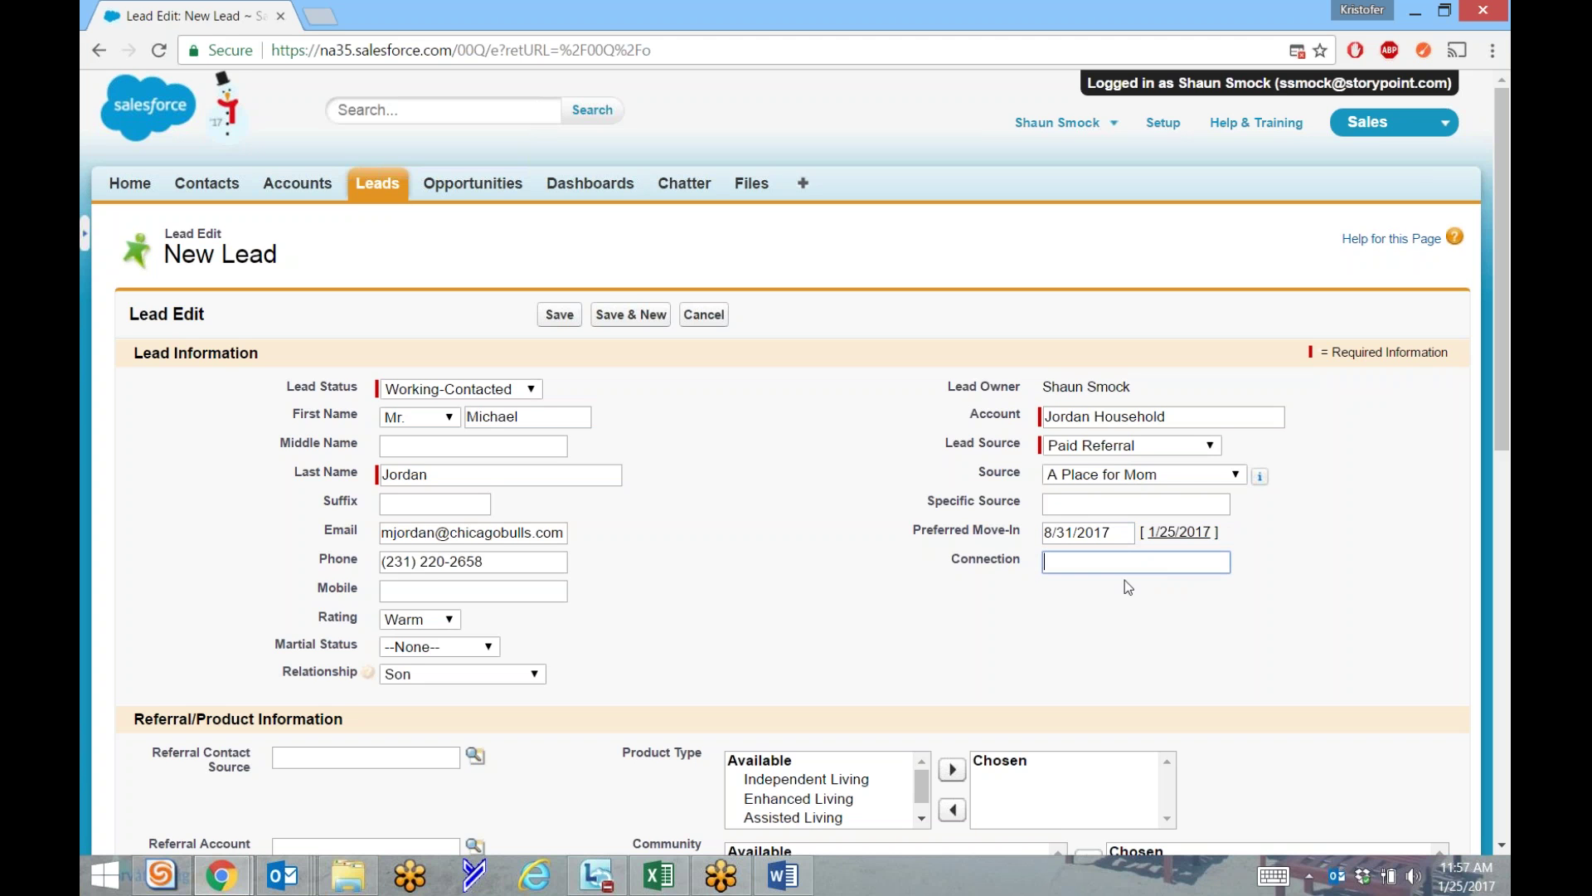
Enter 'Bulls fan!' in the Connection field, briefly checking Outlook twice.
{"action": "left_click", "coordinate": [1043, 563]}
{"action": "type", "text": "Bulls fan!"}
{"action": "key", "text": "alt+Tab"}
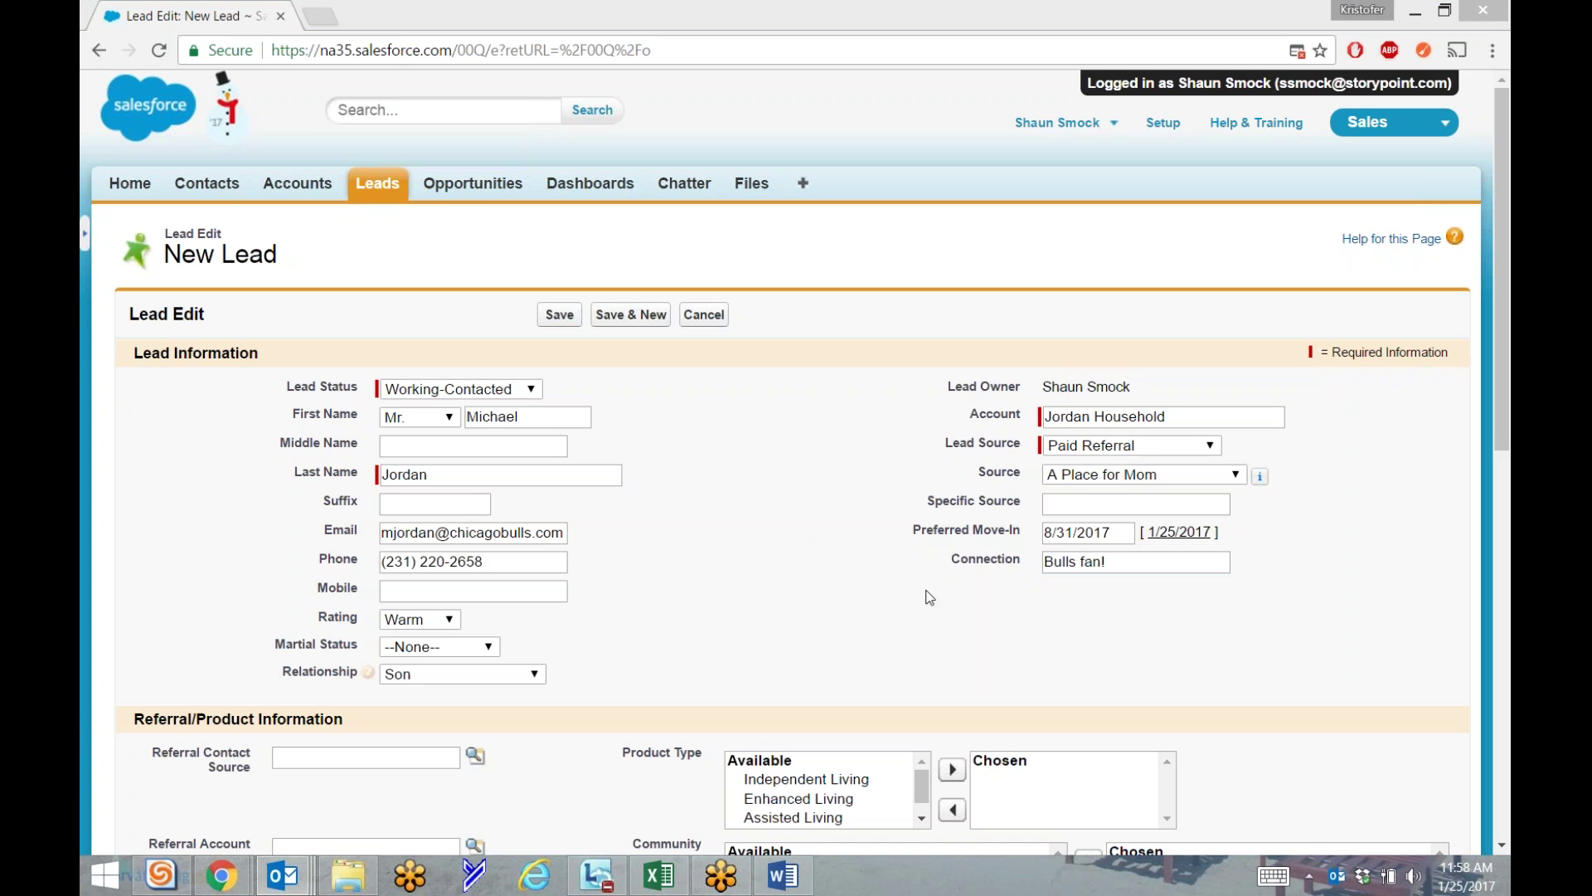
{"action": "left_click", "coordinate": [1068, 642]}
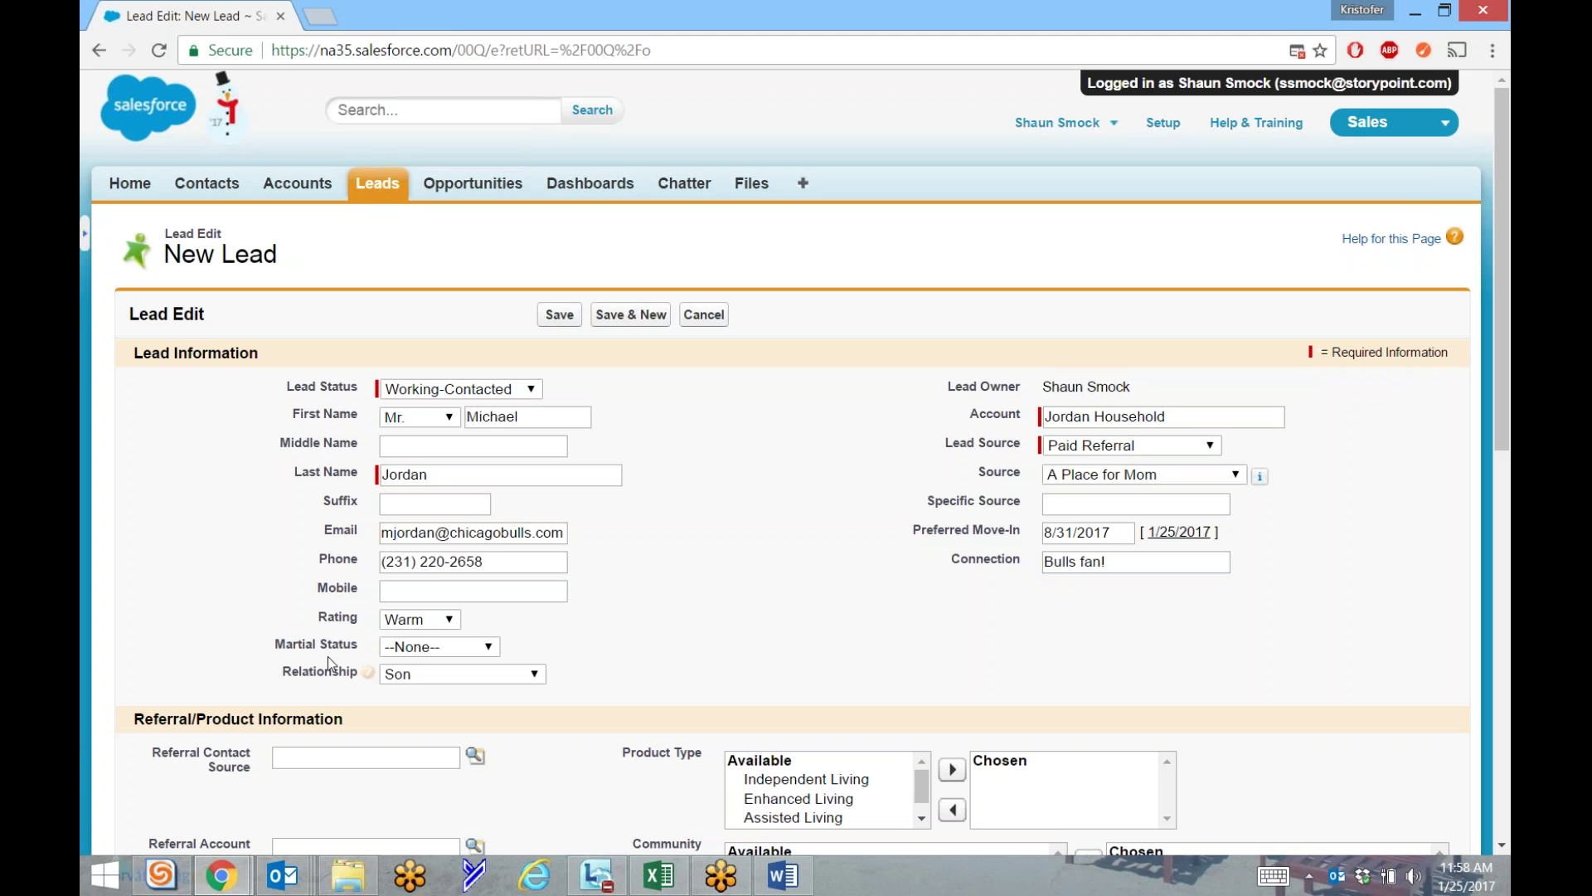
{"action": "key", "text": "alt+Tab"}
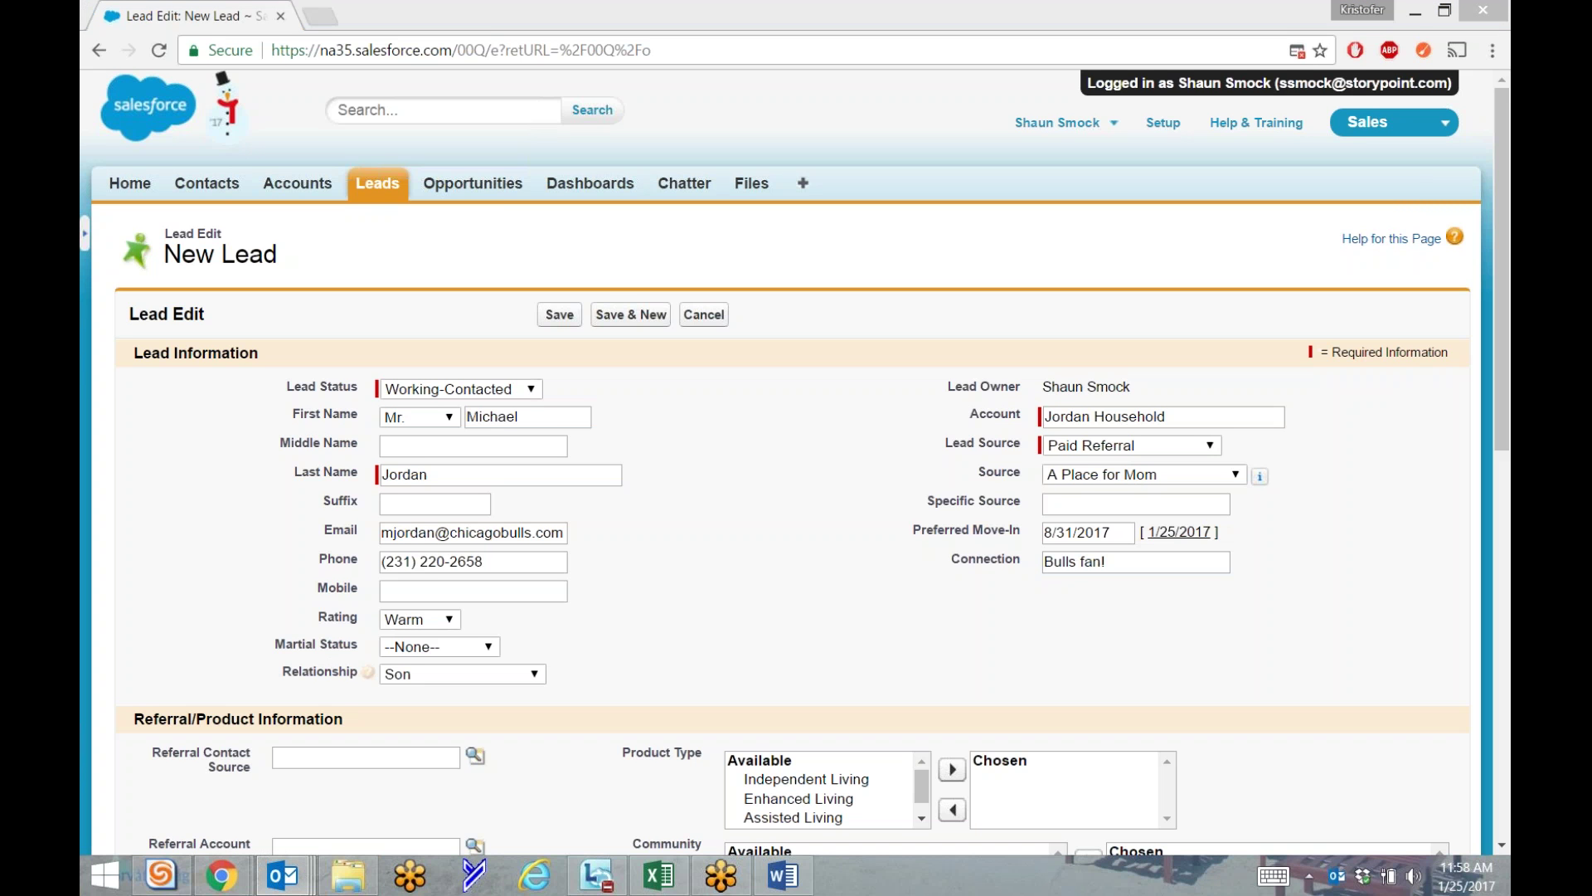
{"action": "left_click", "coordinate": [895, 576]}
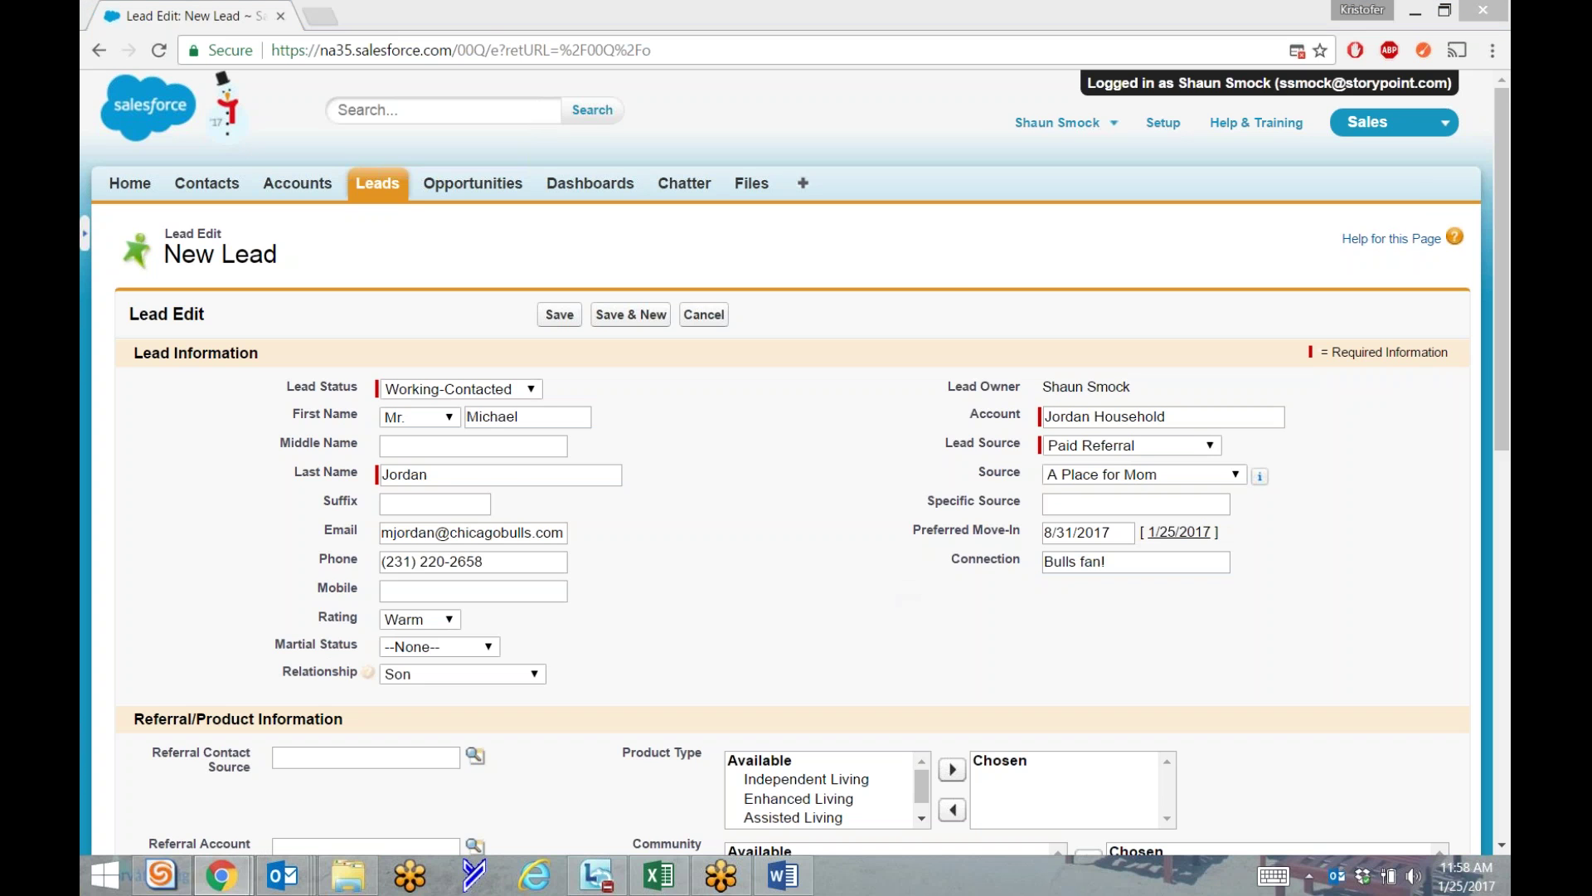
{"action": "scroll", "coordinate": [820, 546], "scroll_direction": "down", "scroll_amount": 3}
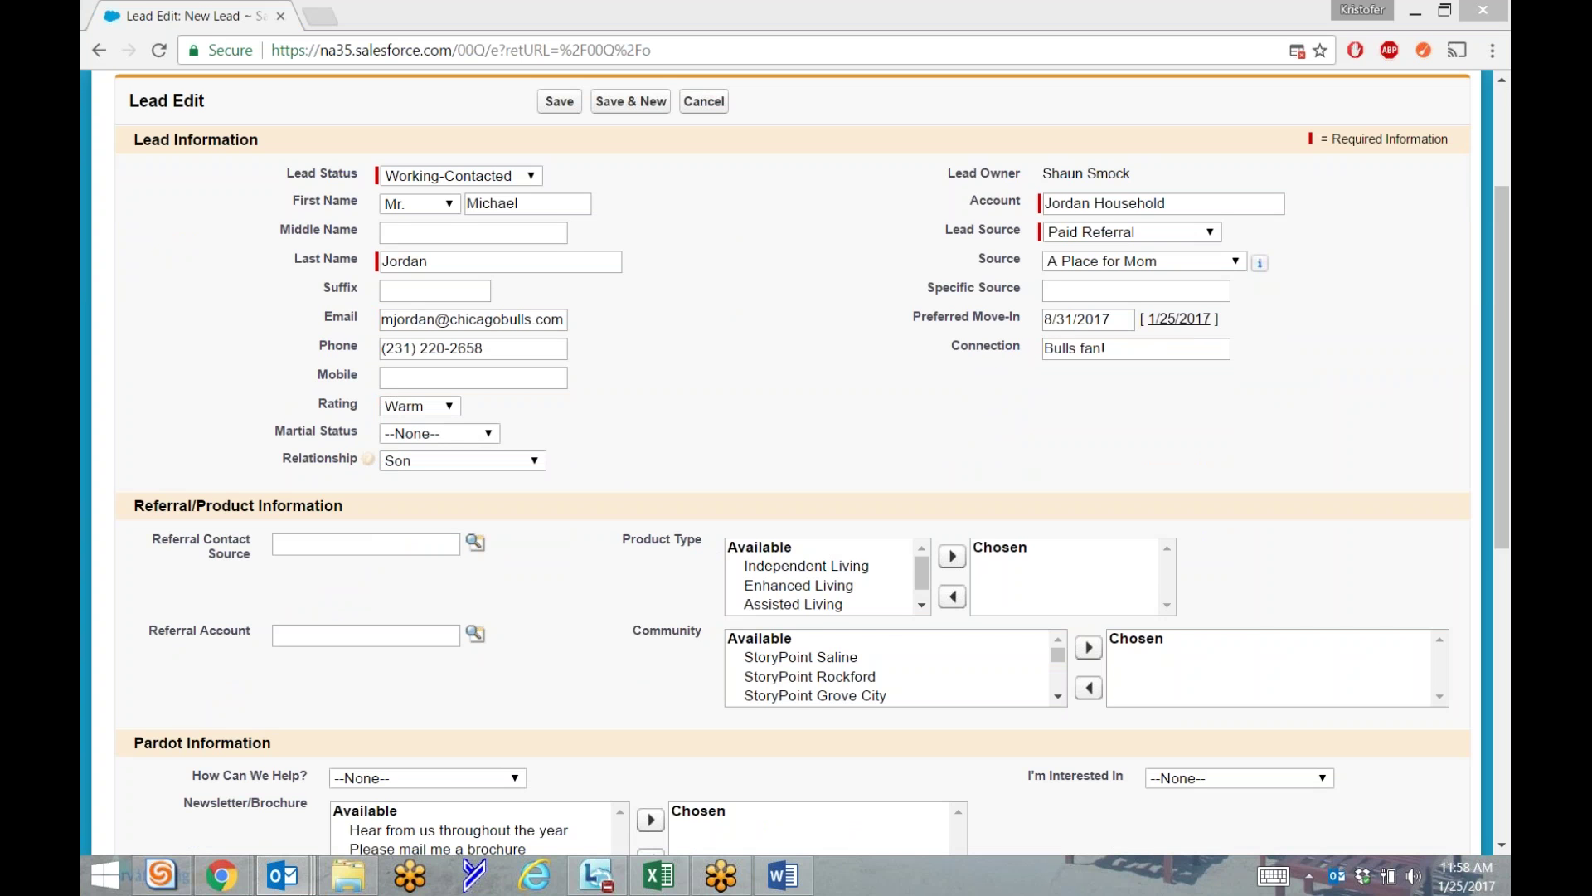
{"action": "left_click", "coordinate": [784, 455]}
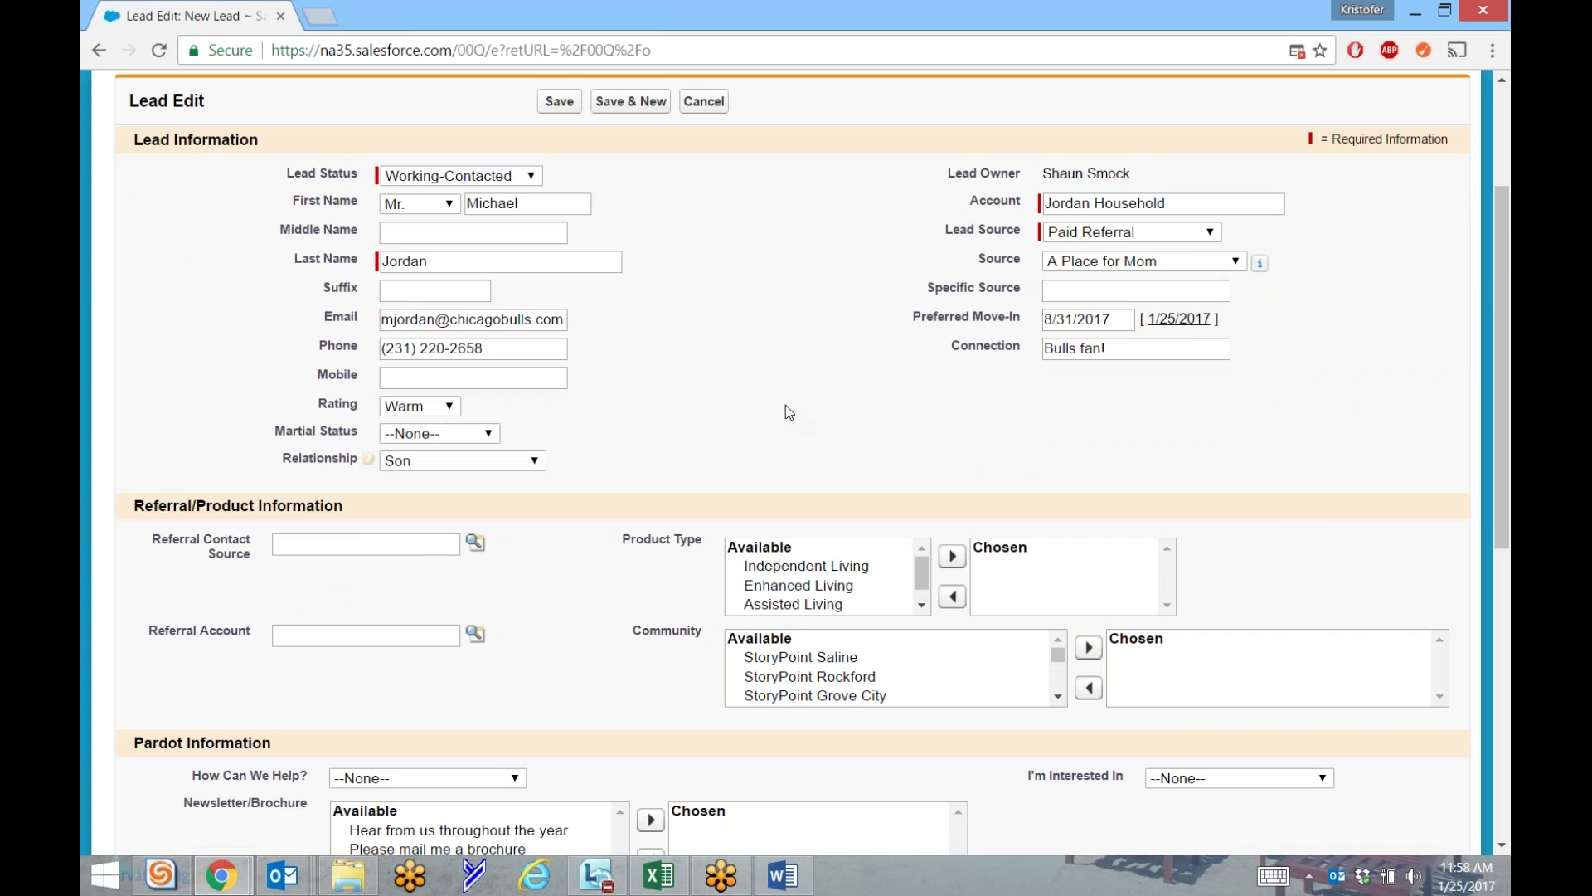
{"action": "scroll", "coordinate": [829, 373], "scroll_direction": "down", "scroll_amount": 3}
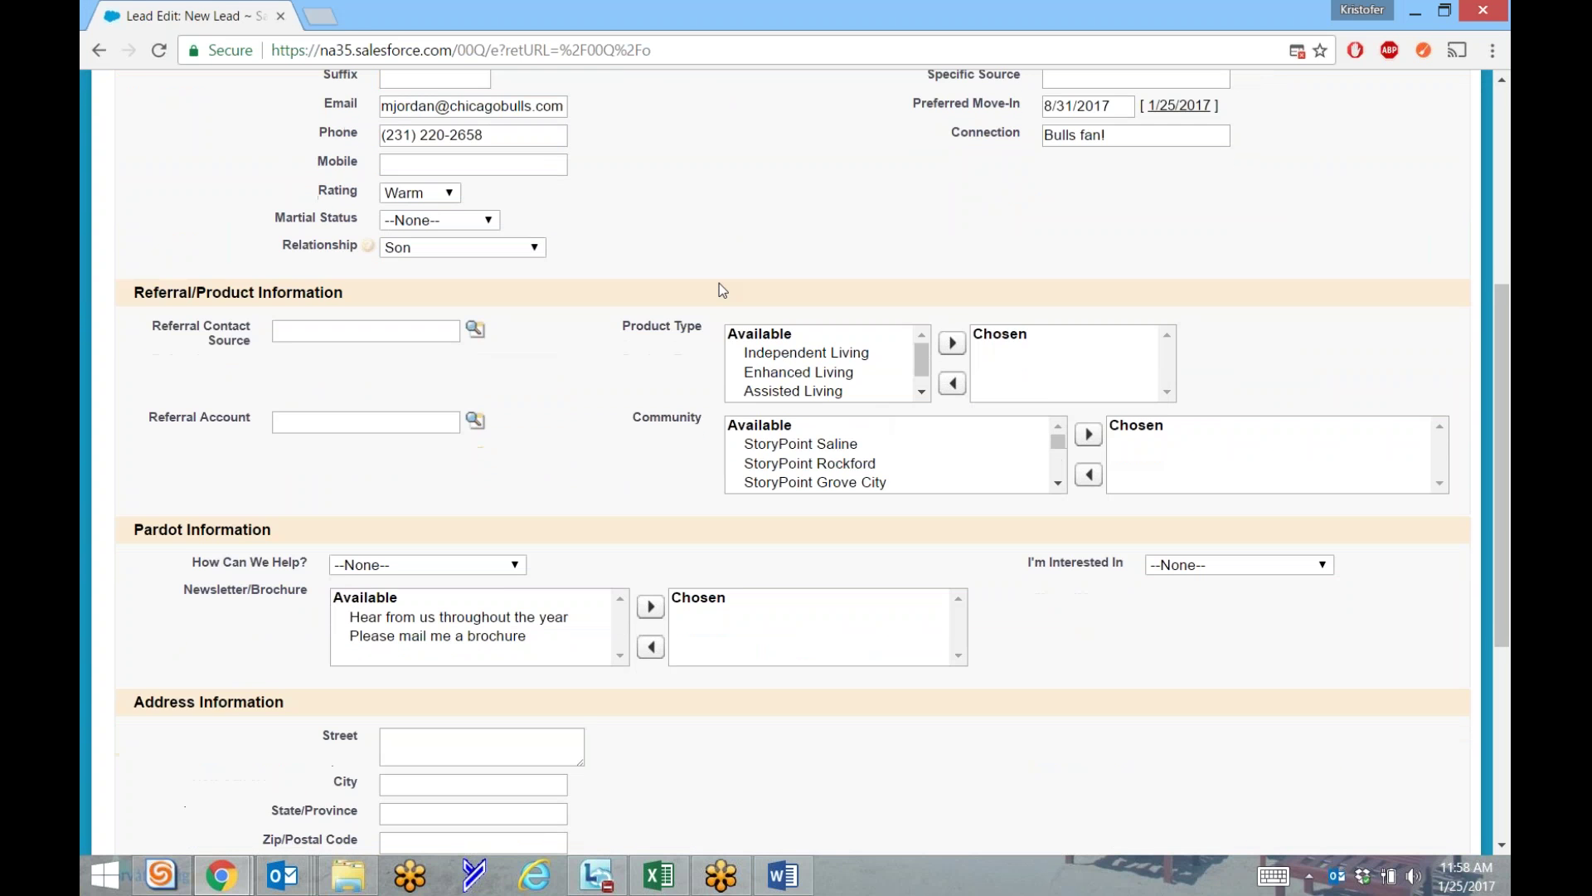
{"action": "scroll", "coordinate": [719, 286], "scroll_direction": "up", "scroll_amount": 3}
{"action": "scroll", "coordinate": [229, 308], "scroll_direction": "up", "scroll_amount": 3}
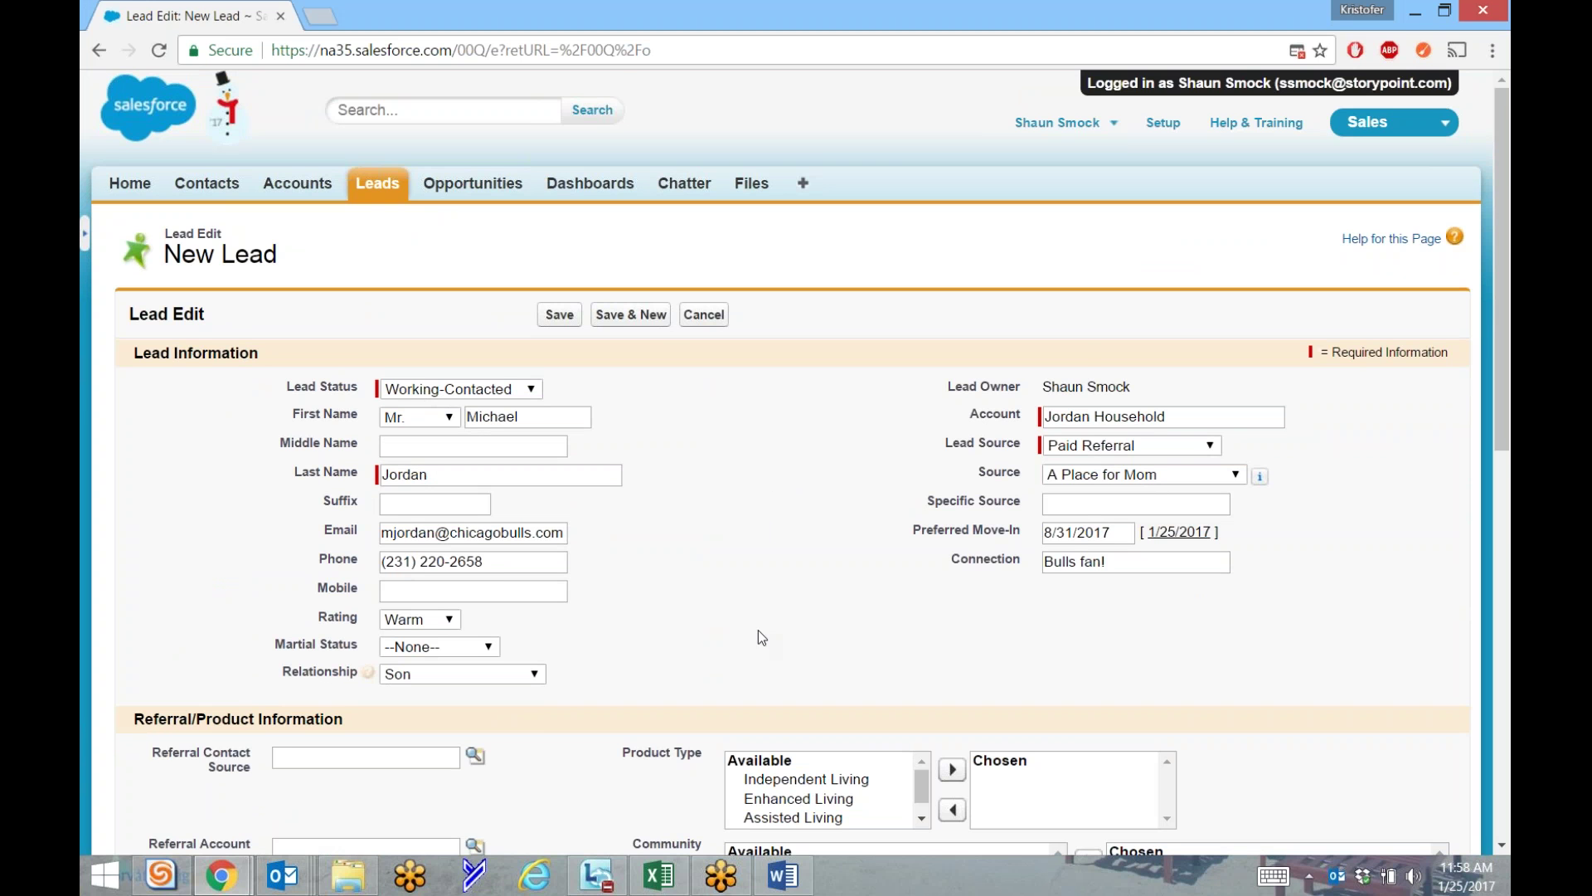
{"action": "scroll", "coordinate": [758, 631], "scroll_direction": "down", "scroll_amount": 3}
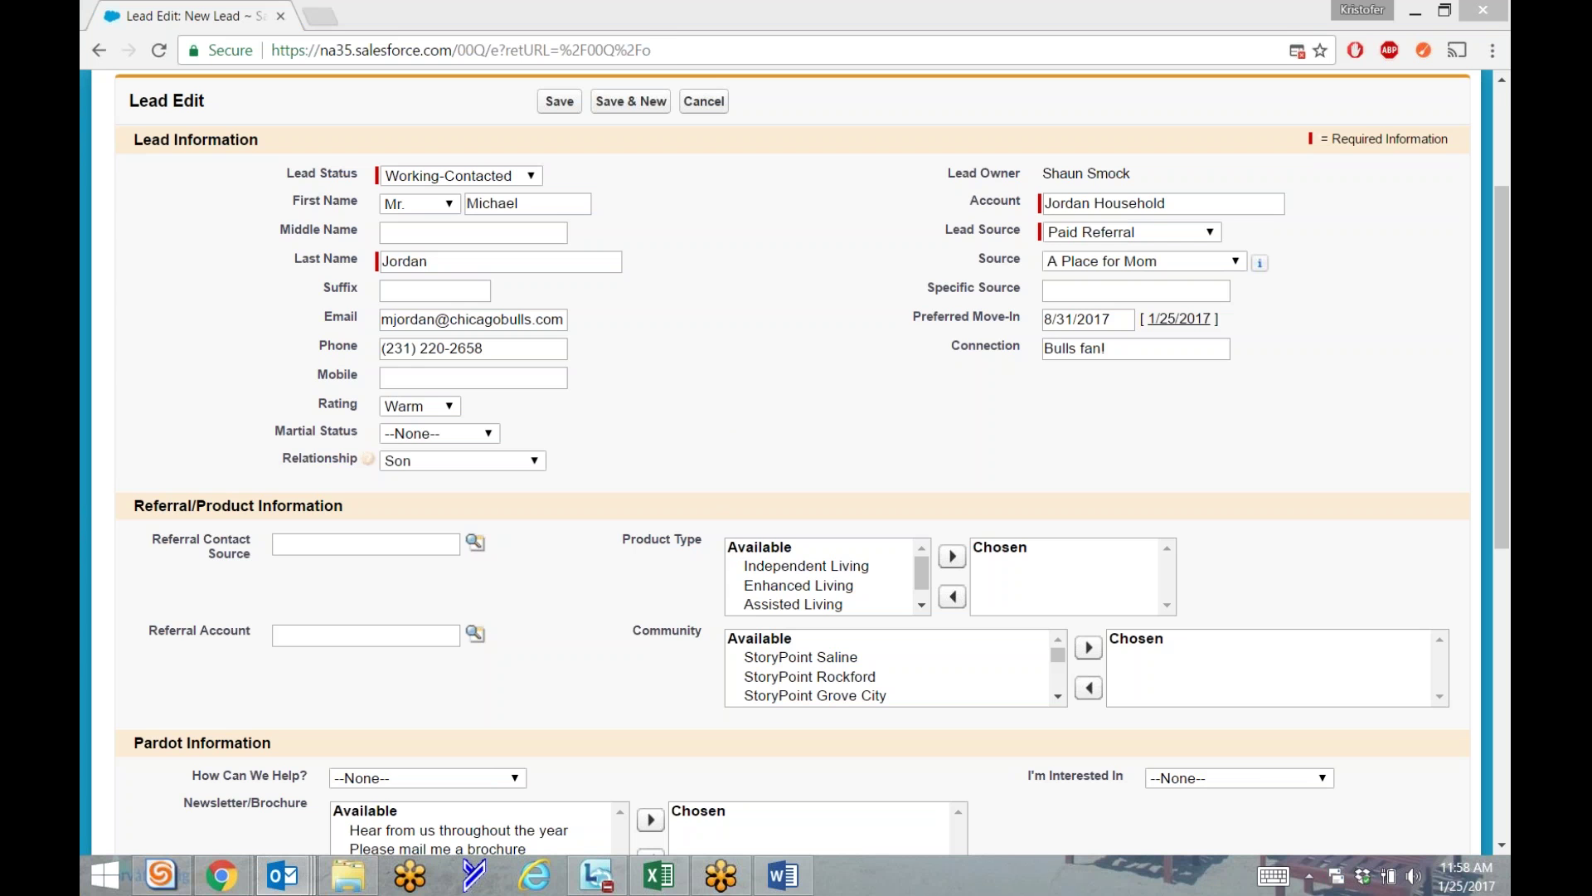
{"action": "left_click", "coordinate": [917, 423]}
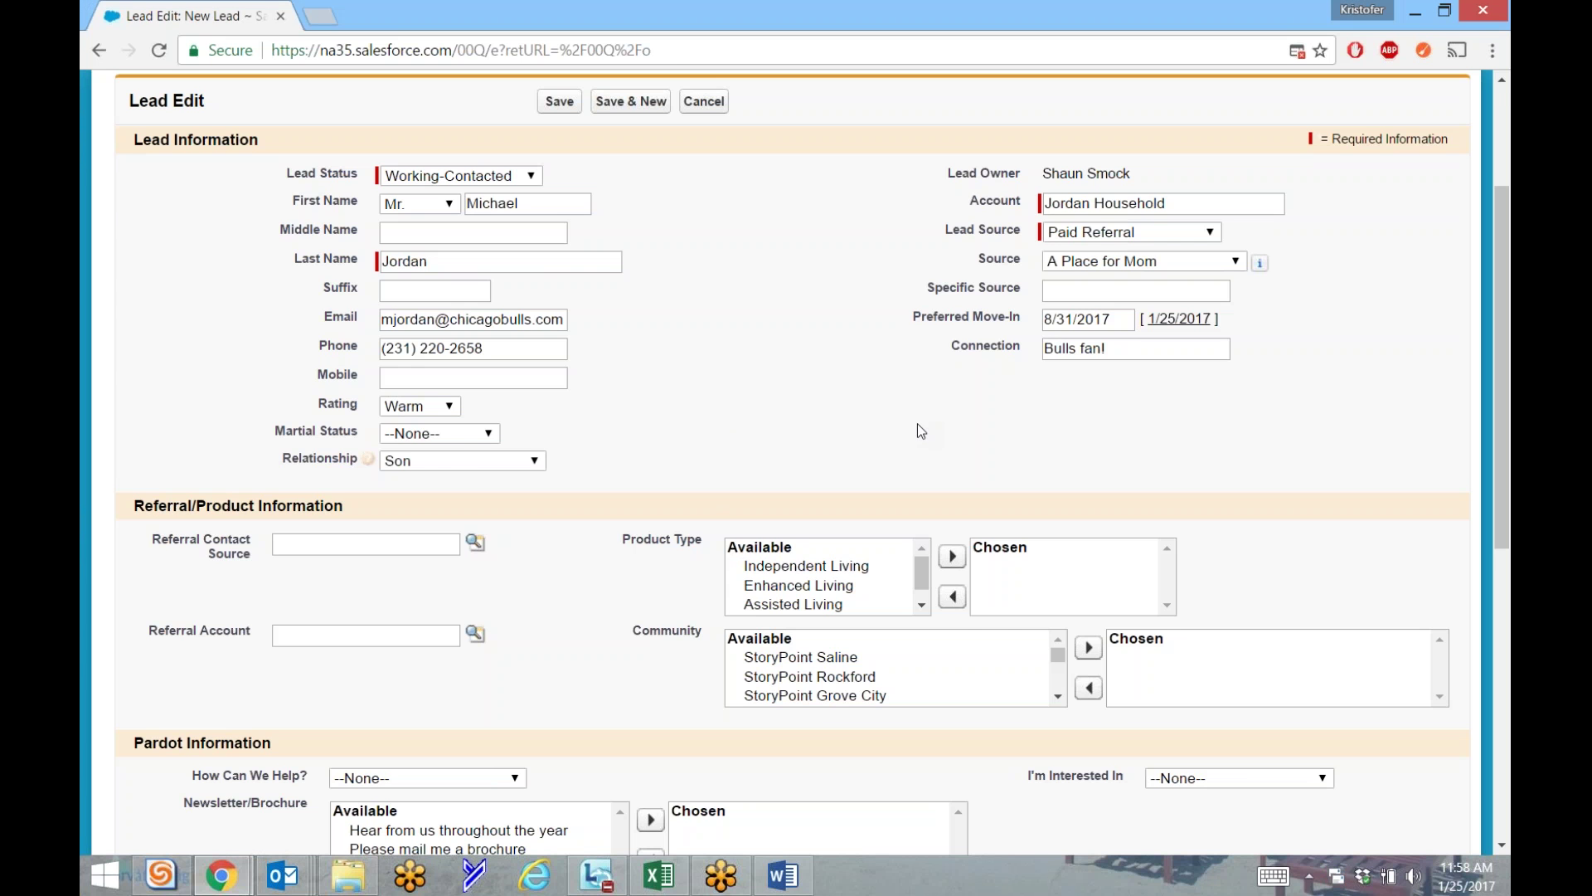
{"action": "scroll", "coordinate": [917, 423], "scroll_direction": "up", "scroll_amount": 3}
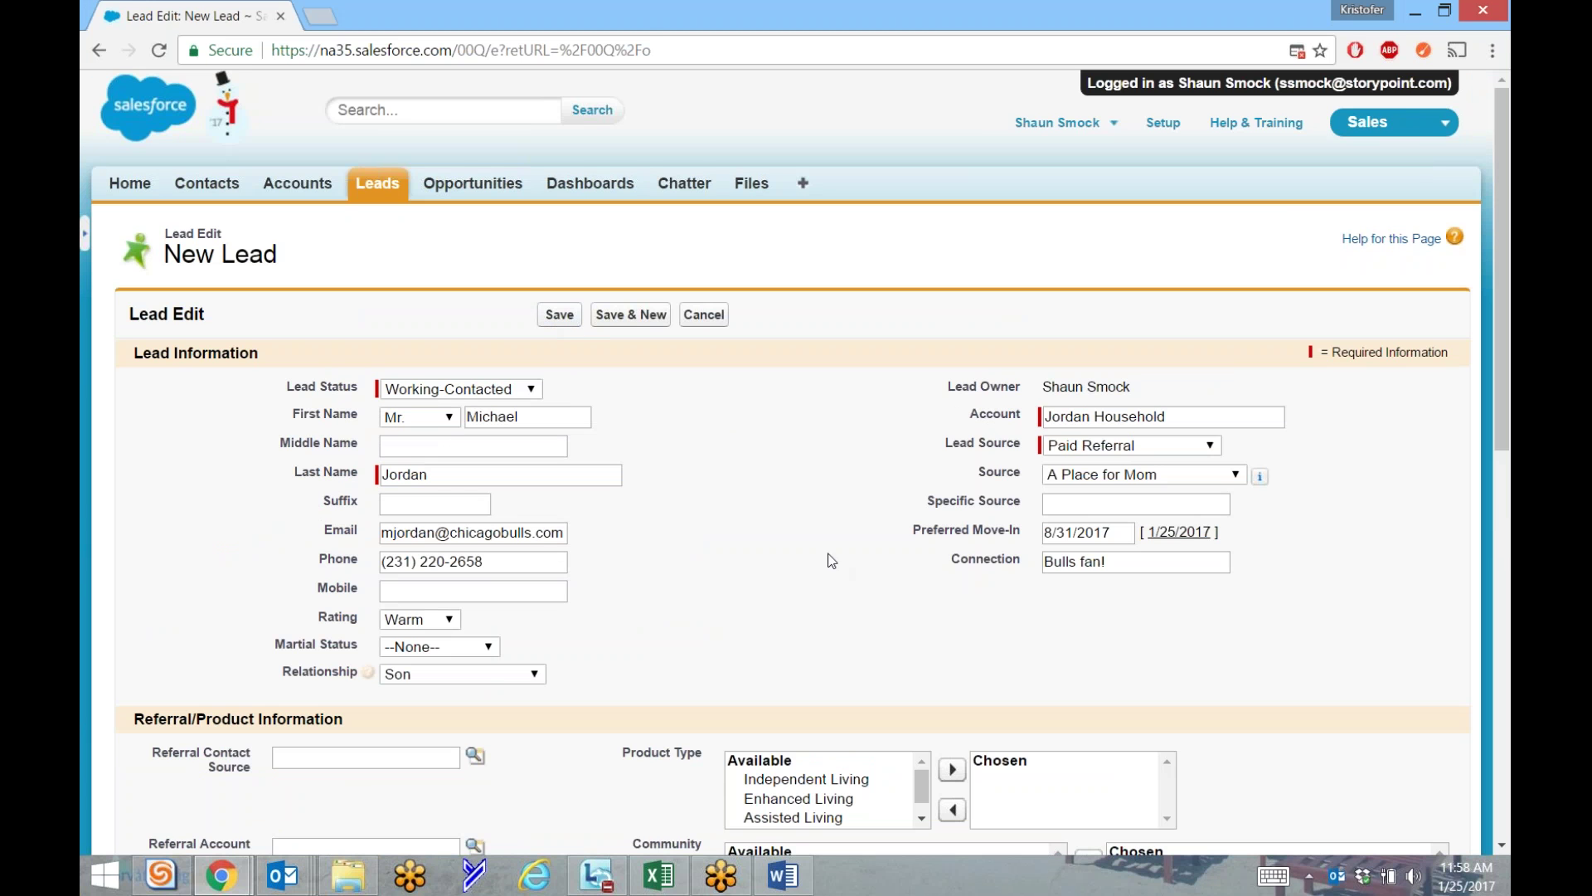
{"action": "scroll", "coordinate": [675, 501], "scroll_direction": "down", "scroll_amount": 2}
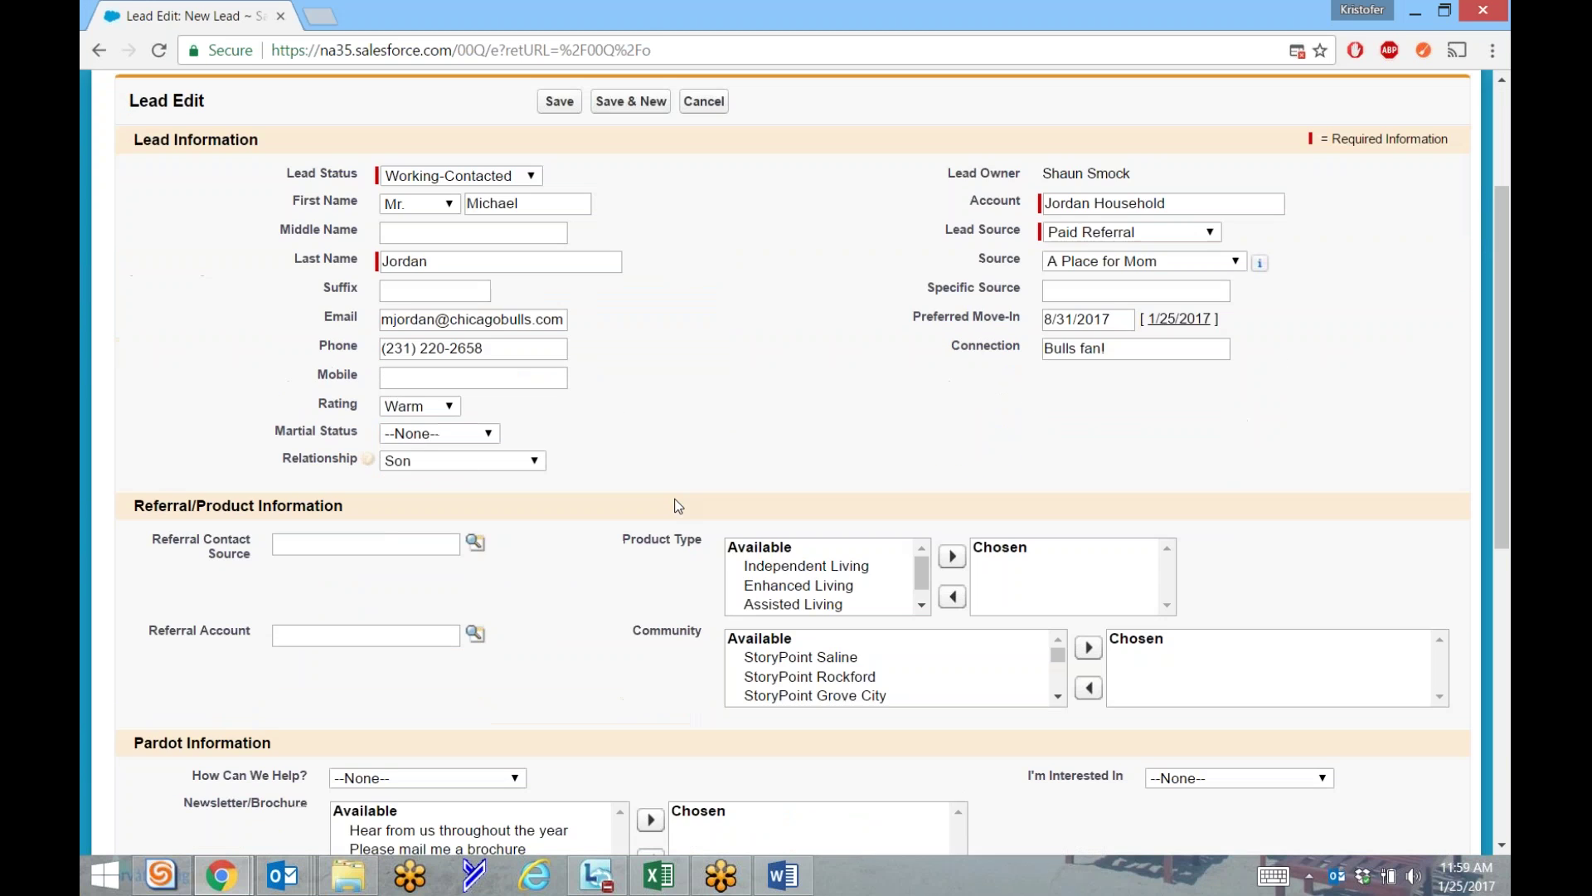
{"action": "mouse_move", "coordinate": [1266, 267]}
{"action": "scroll", "coordinate": [1320, 499], "scroll_direction": "down", "scroll_amount": 2}
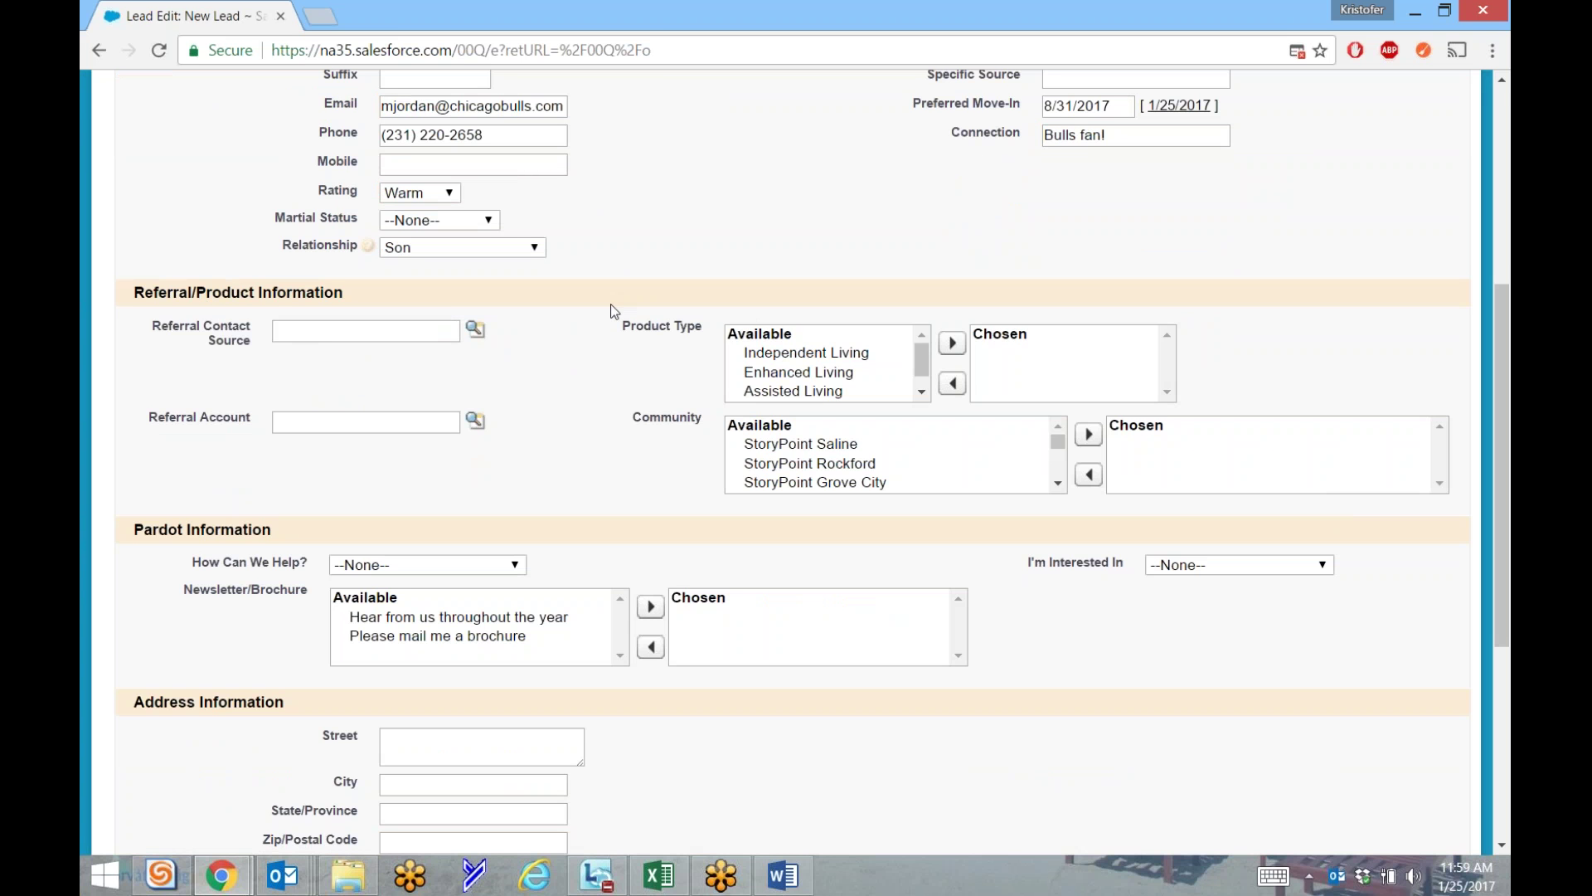
Move Independent Living and Enhanced Living from Available into the chosen Product Type list.
{"action": "mouse_move", "coordinate": [922, 367]}
{"action": "left_mouse_down"}
{"action": "mouse_move", "coordinate": [922, 386]}
{"action": "mouse_move", "coordinate": [922, 344]}
{"action": "left_mouse_up"}
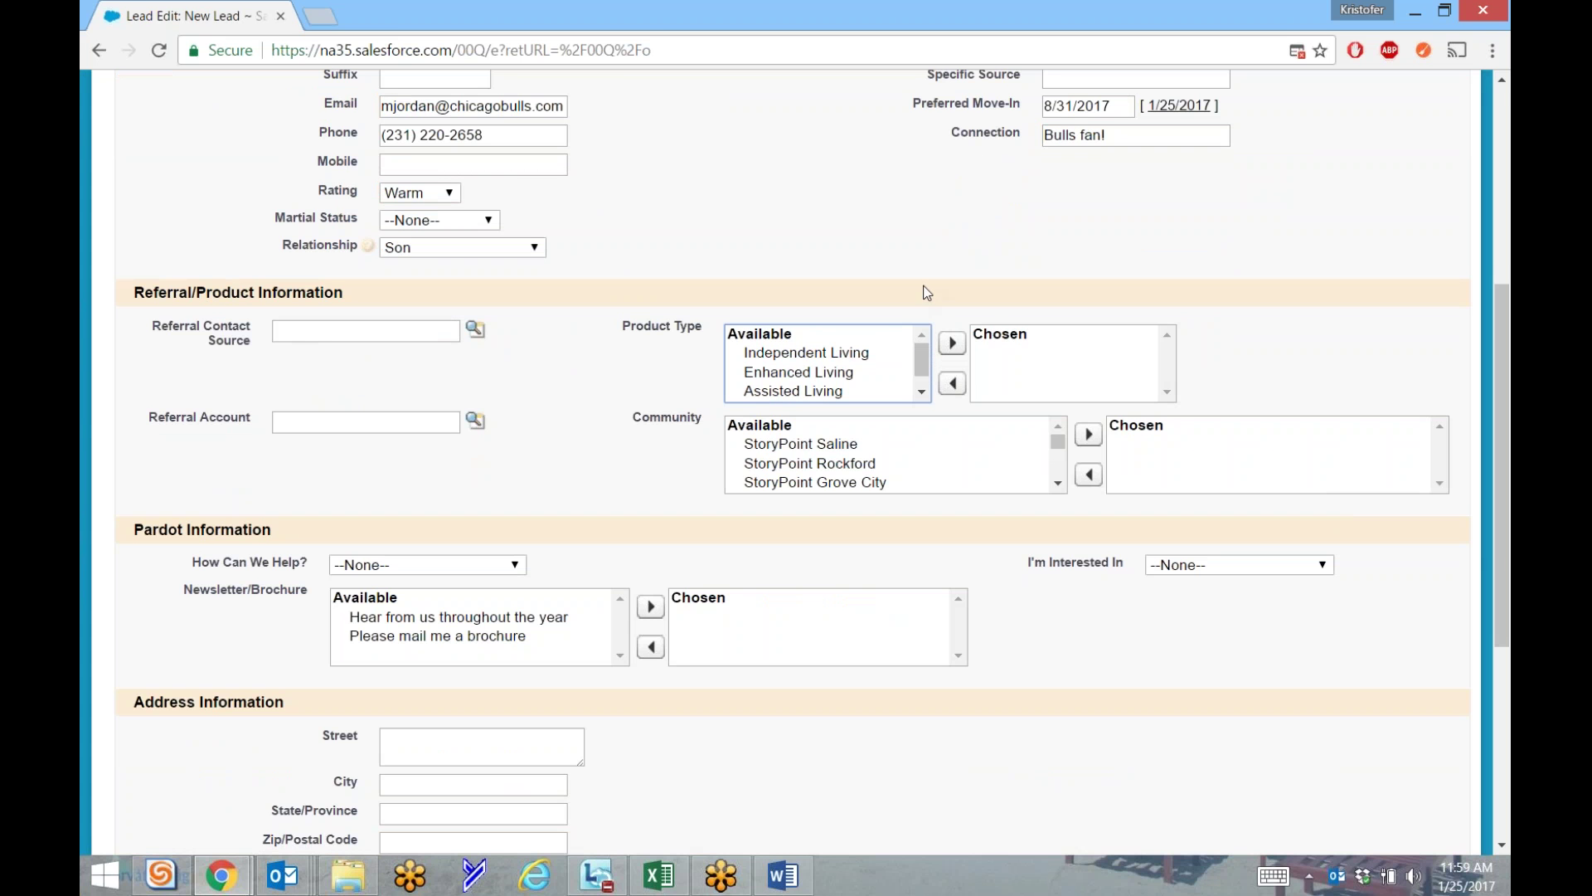
{"action": "left_click", "coordinate": [836, 354]}
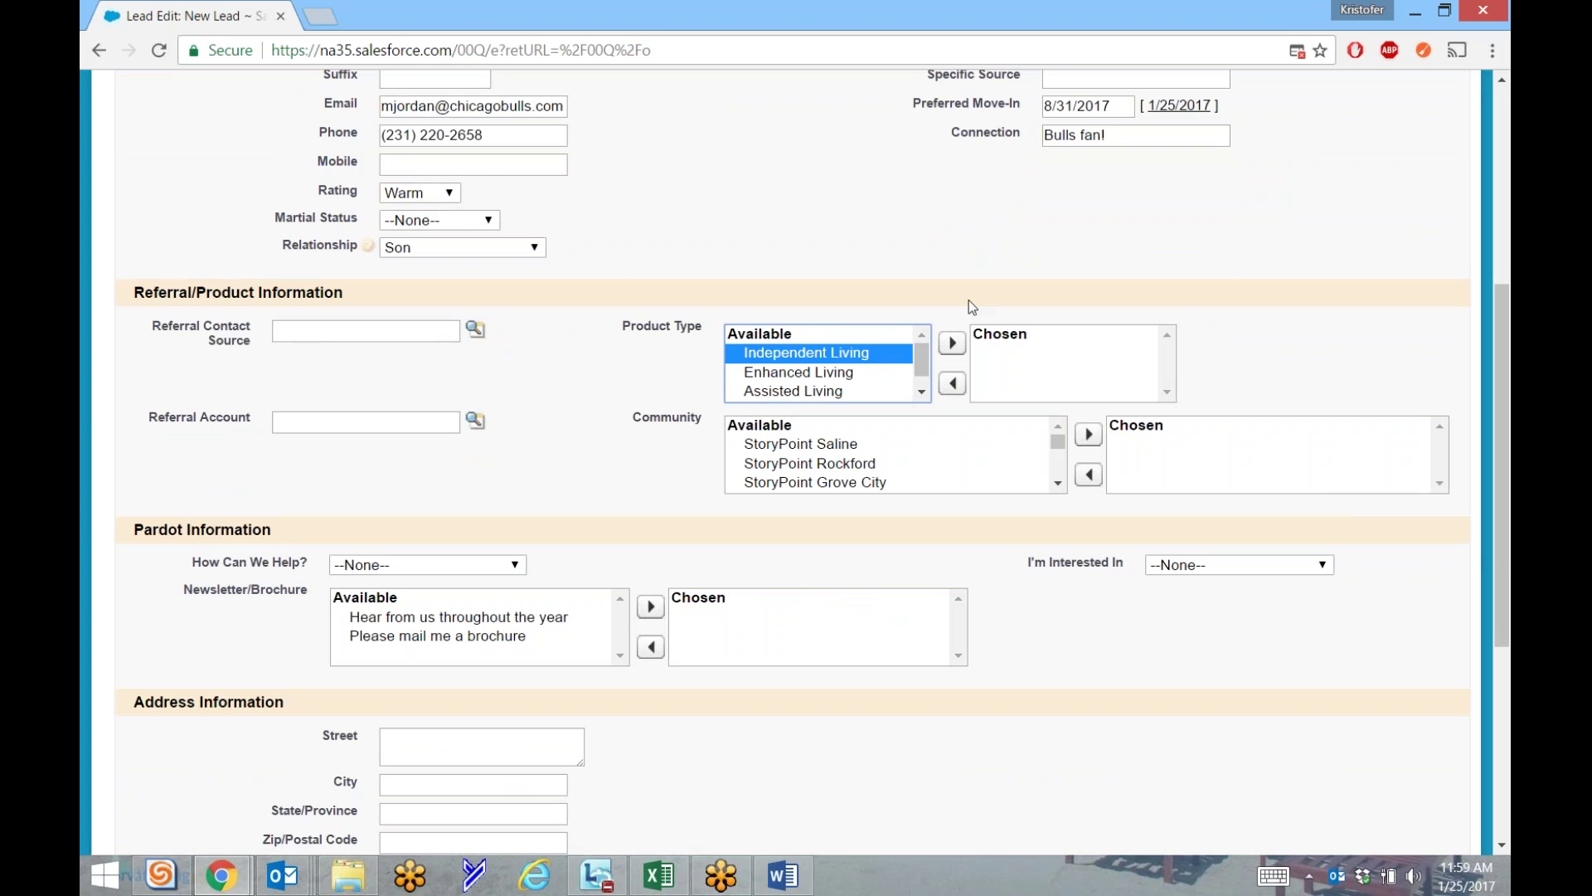
{"action": "left_click", "coordinate": [954, 346]}
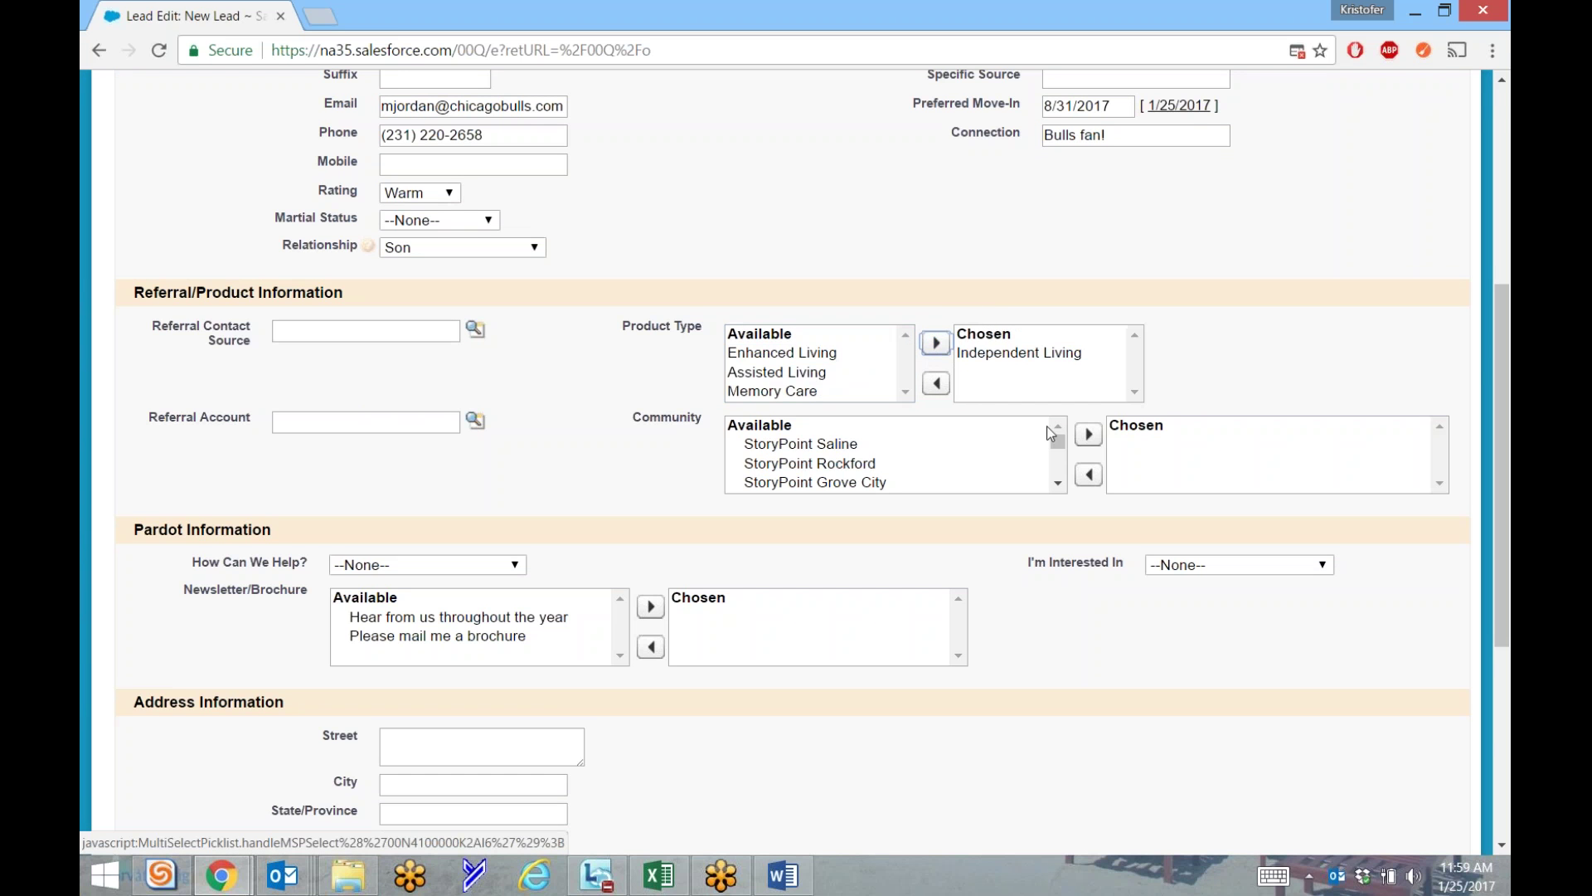
{"action": "left_click", "coordinate": [779, 371]}
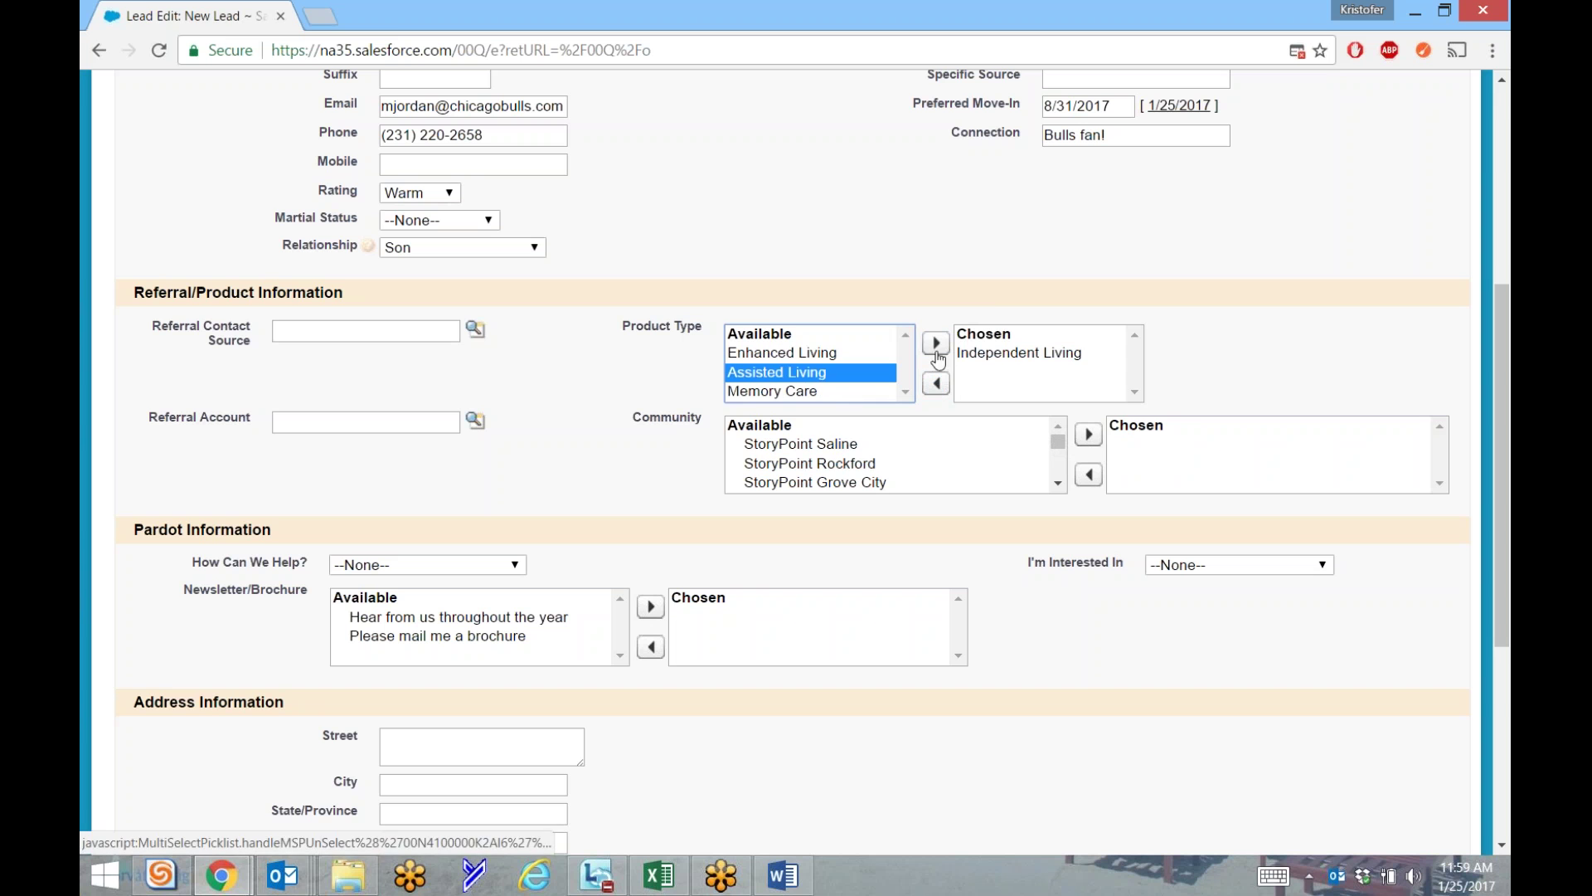
{"action": "left_click", "coordinate": [970, 355]}
{"action": "left_click", "coordinate": [849, 352]}
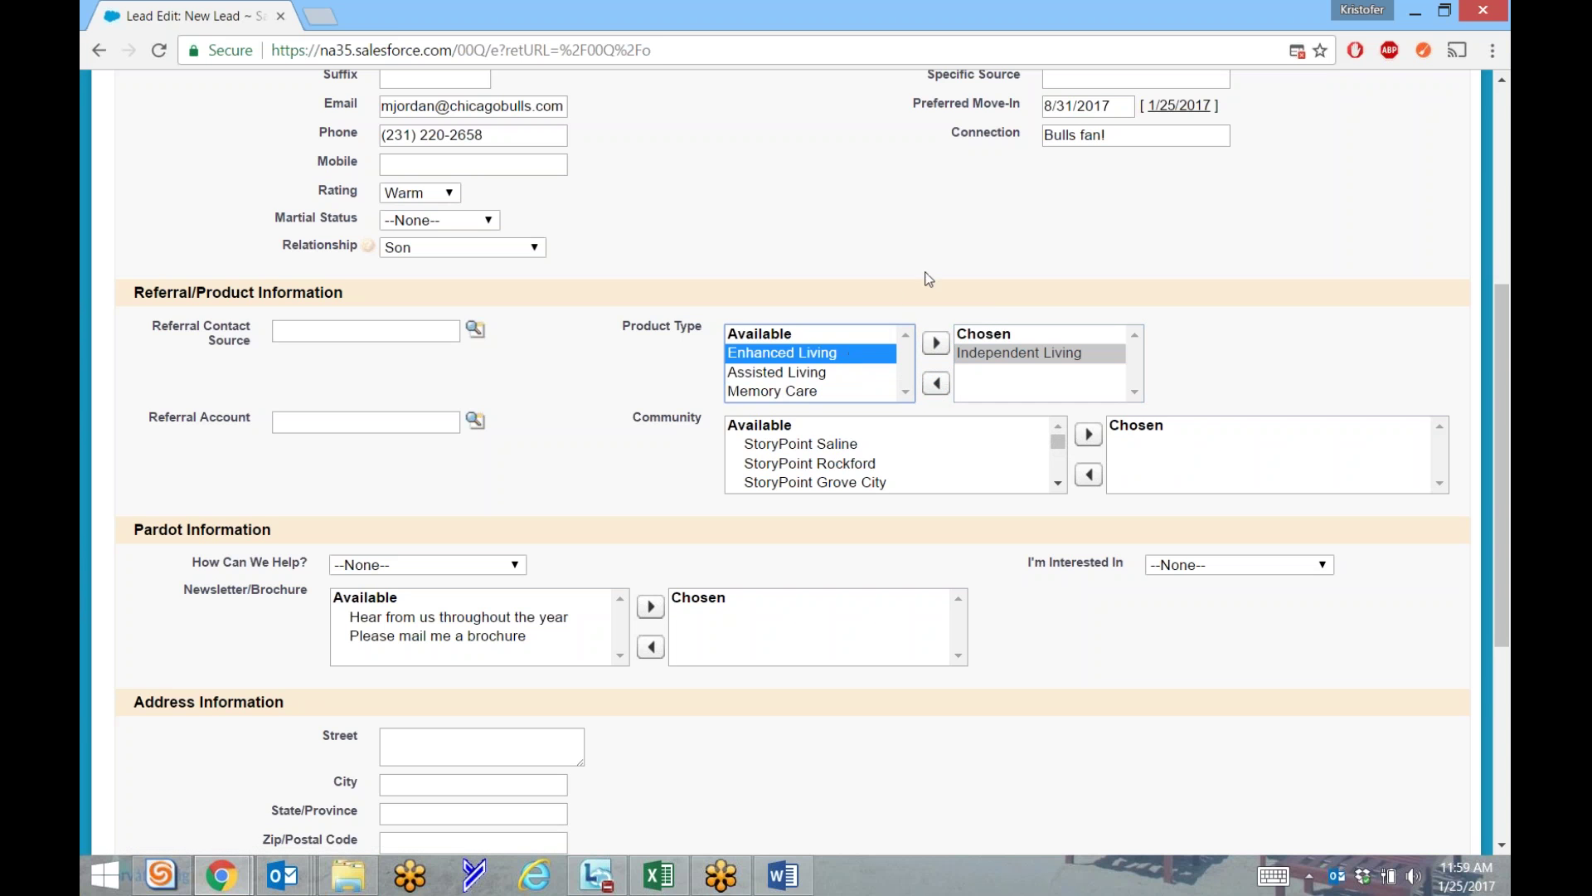
{"action": "left_click", "coordinate": [926, 273]}
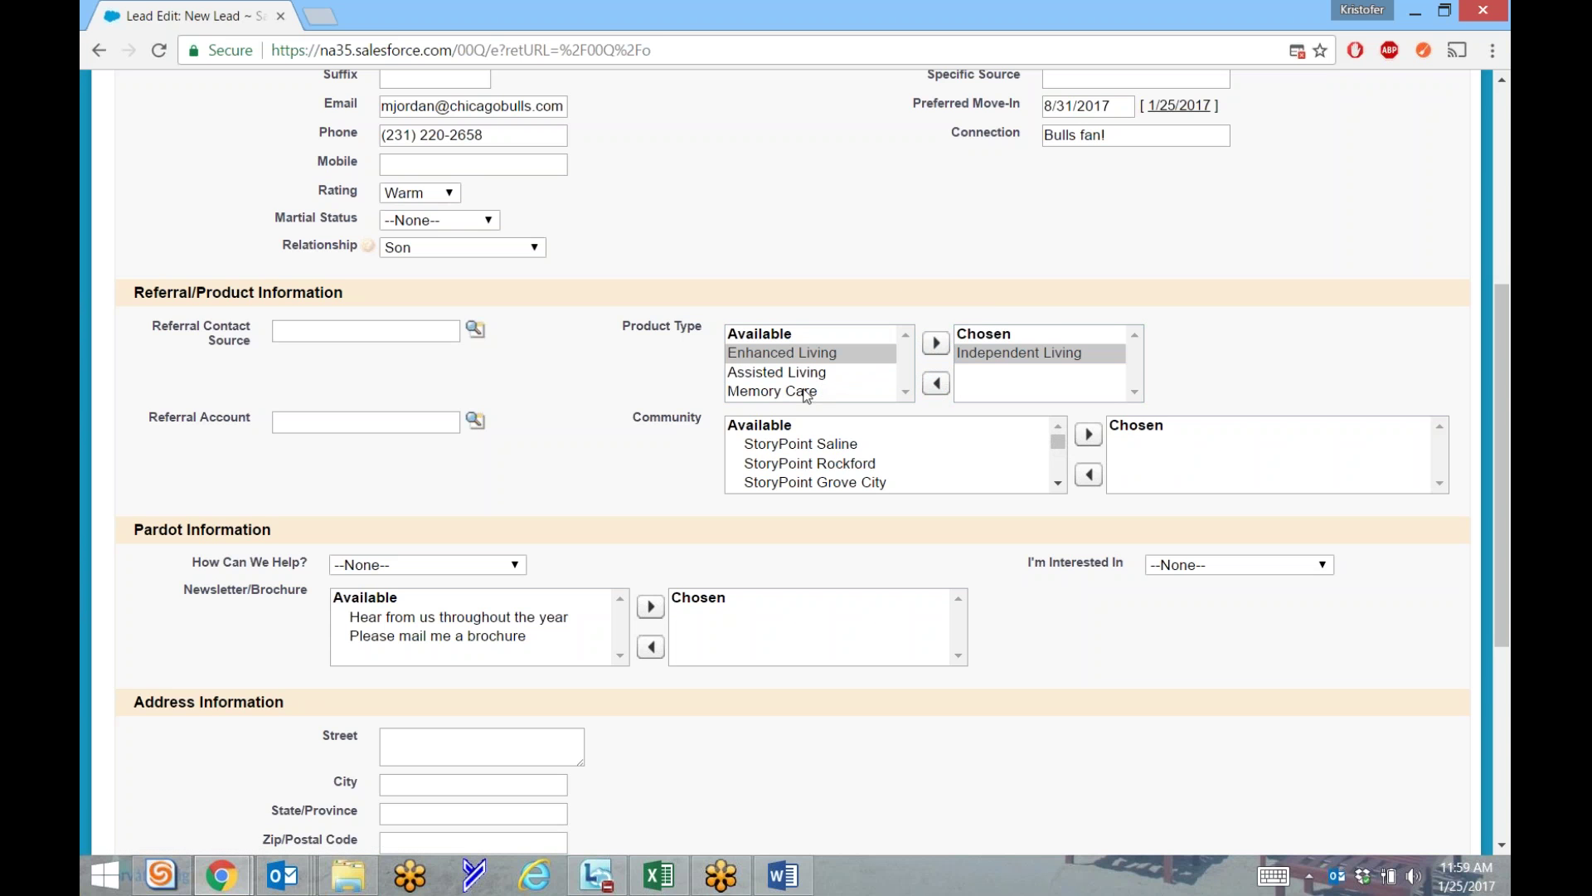
{"action": "left_click", "coordinate": [786, 354]}
{"action": "left_click", "coordinate": [935, 342]}
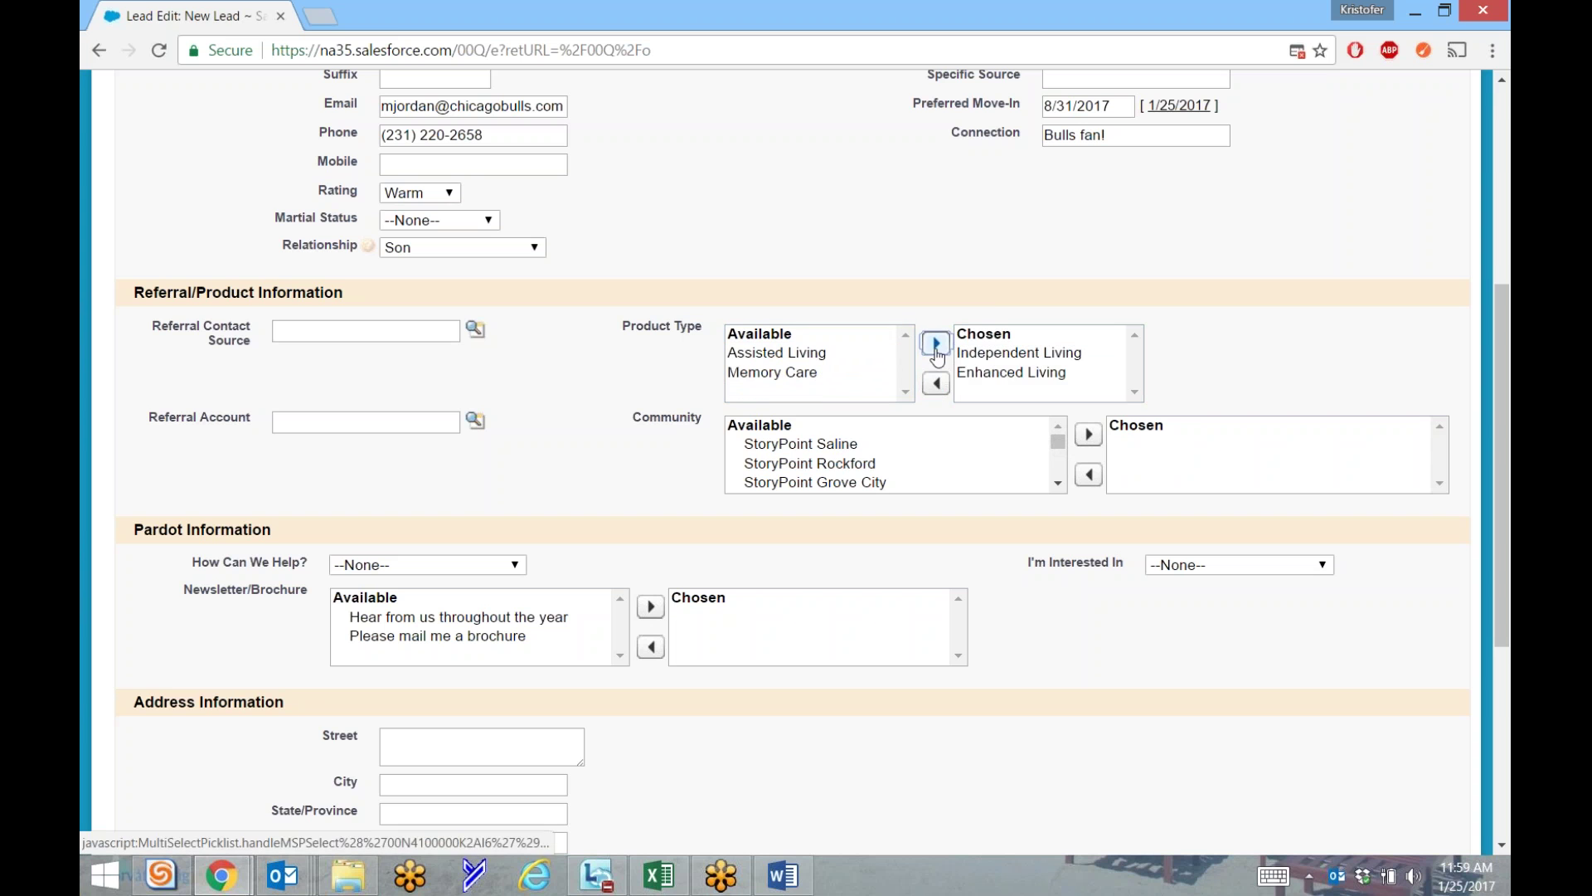
{"action": "left_click", "coordinate": [1003, 354]}
{"action": "left_click", "coordinate": [1091, 284]}
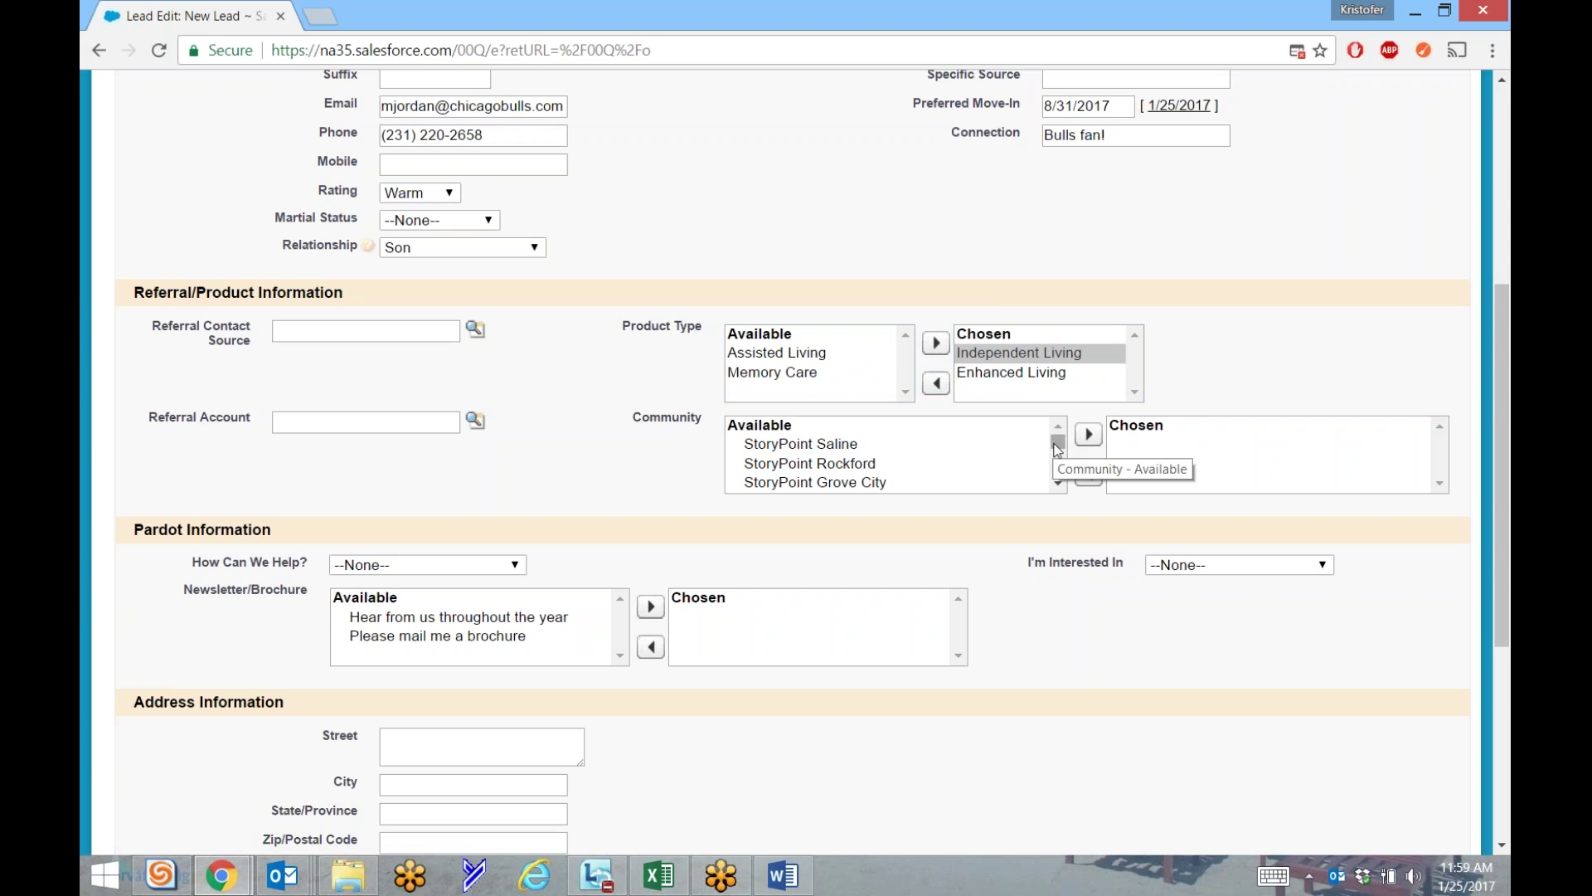
{"action": "mouse_move", "coordinate": [1057, 450]}
{"action": "left_mouse_down"}
{"action": "mouse_move", "coordinate": [1057, 485]}
{"action": "mouse_move", "coordinate": [1058, 438]}
{"action": "left_mouse_up"}
Add StoryPoint Grove City to Community, adding then removing StoryPoint Troy along the way.
{"action": "left_click", "coordinate": [853, 485]}
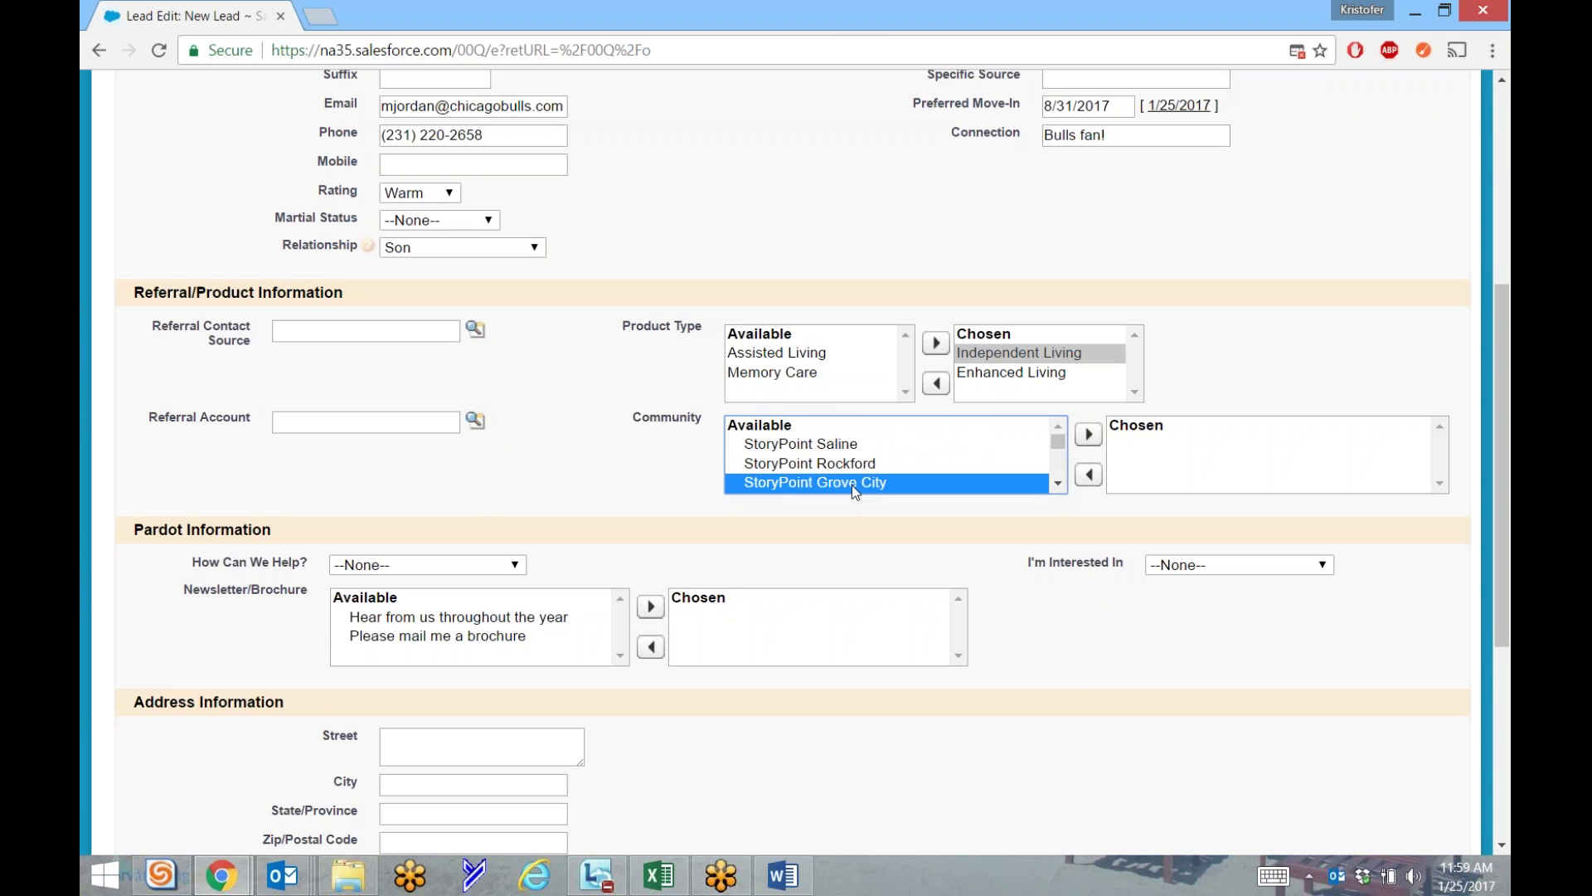
{"action": "left_click", "coordinate": [1088, 433]}
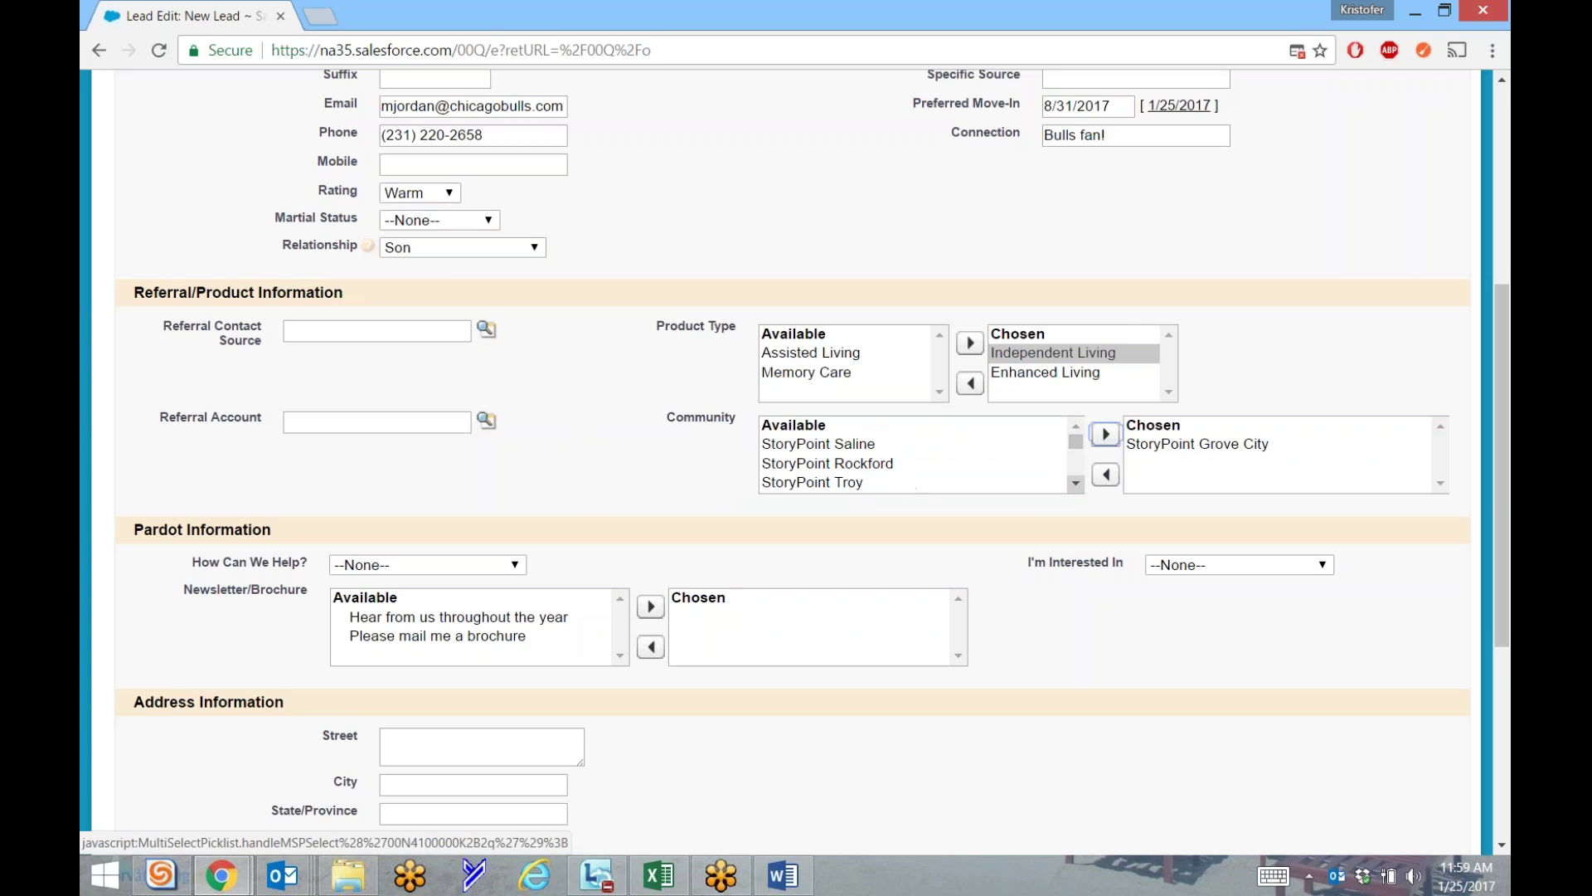
{"action": "left_click", "coordinate": [1077, 484]}
{"action": "left_click", "coordinate": [865, 441]}
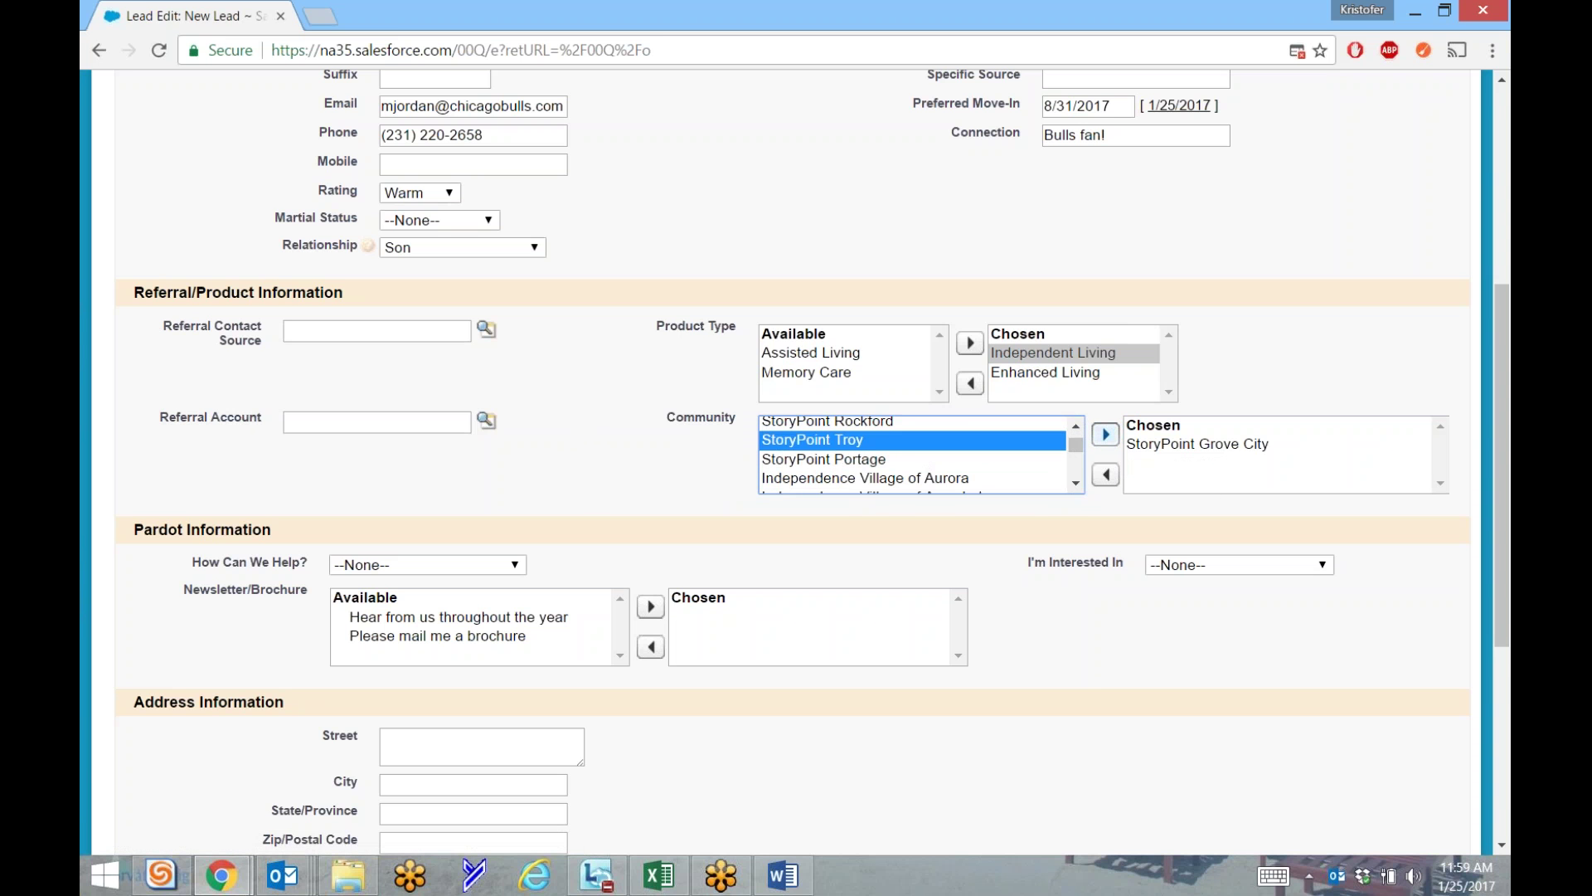
{"action": "left_click", "coordinate": [1105, 434]}
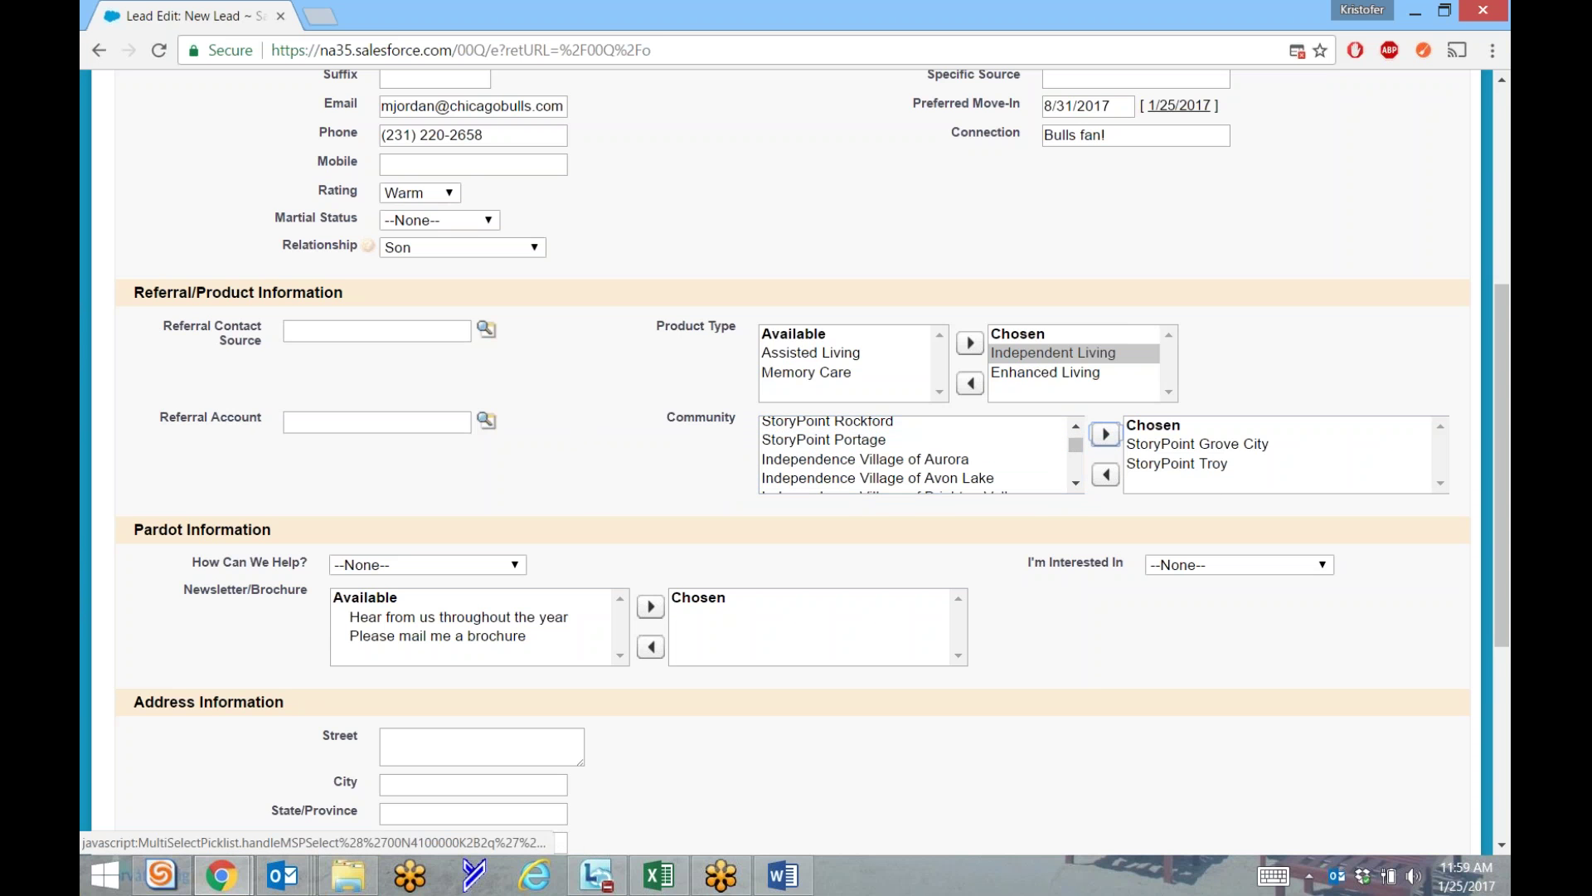
{"action": "left_click", "coordinate": [1178, 466]}
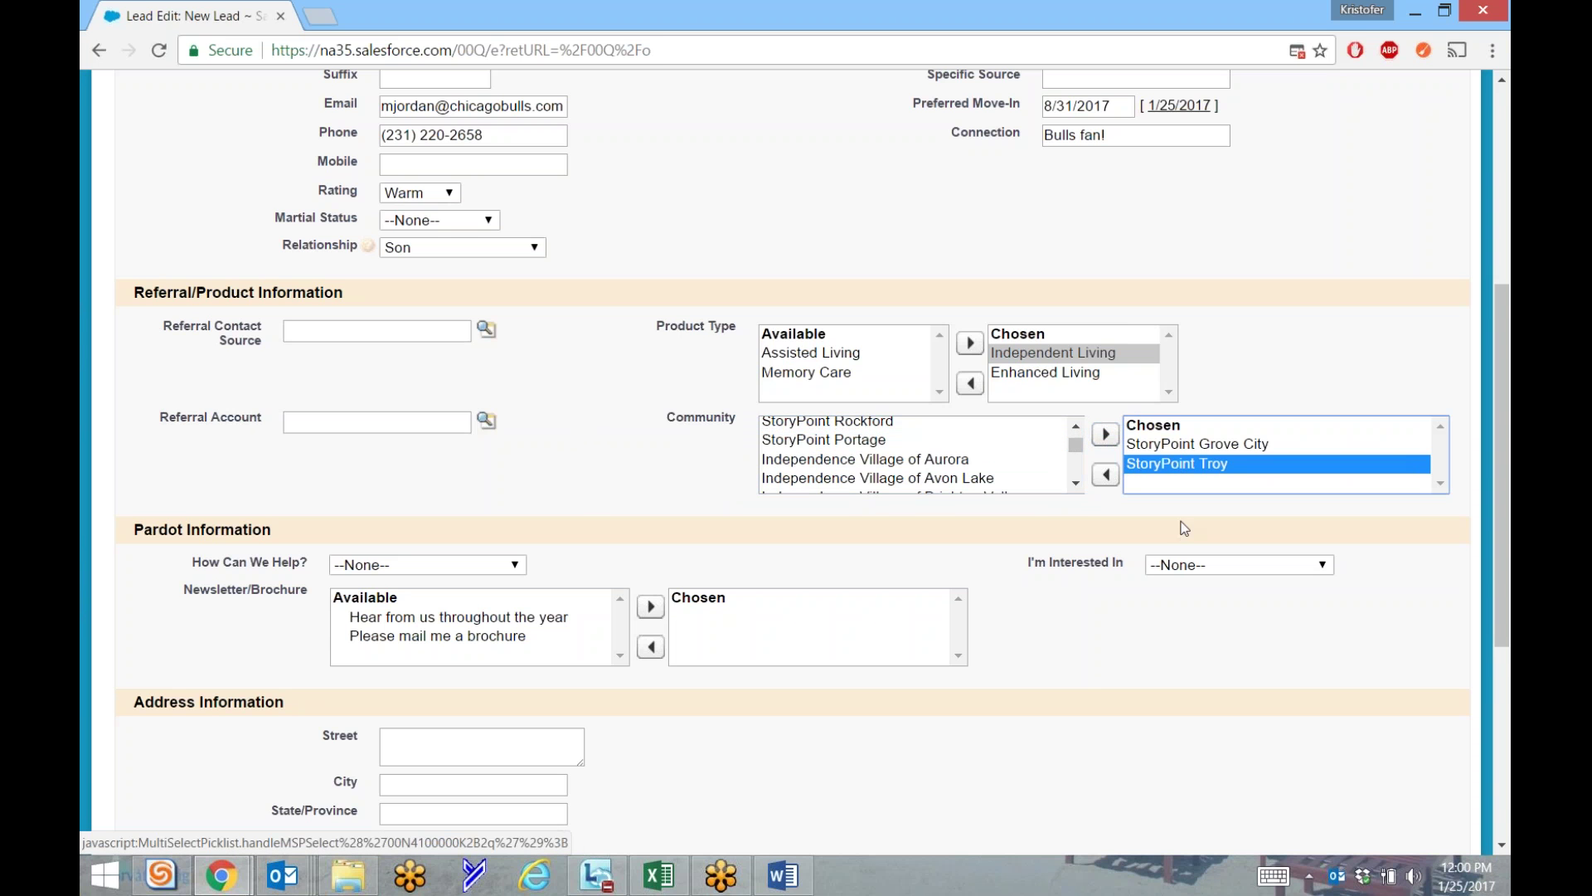
{"action": "left_click", "coordinate": [1104, 476]}
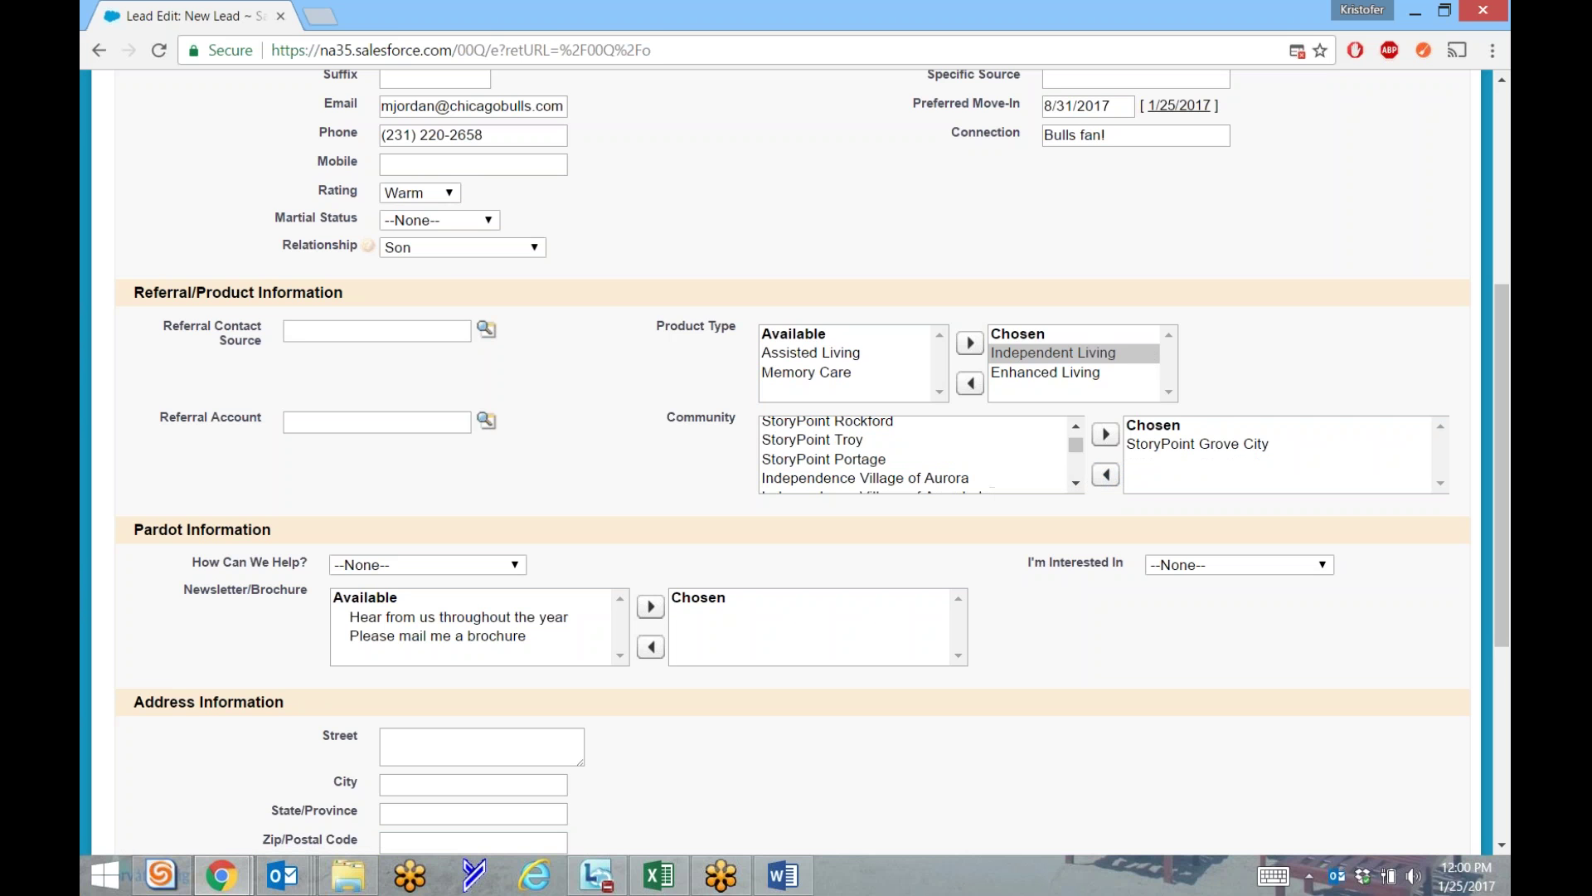
{"action": "left_click", "coordinate": [1077, 449]}
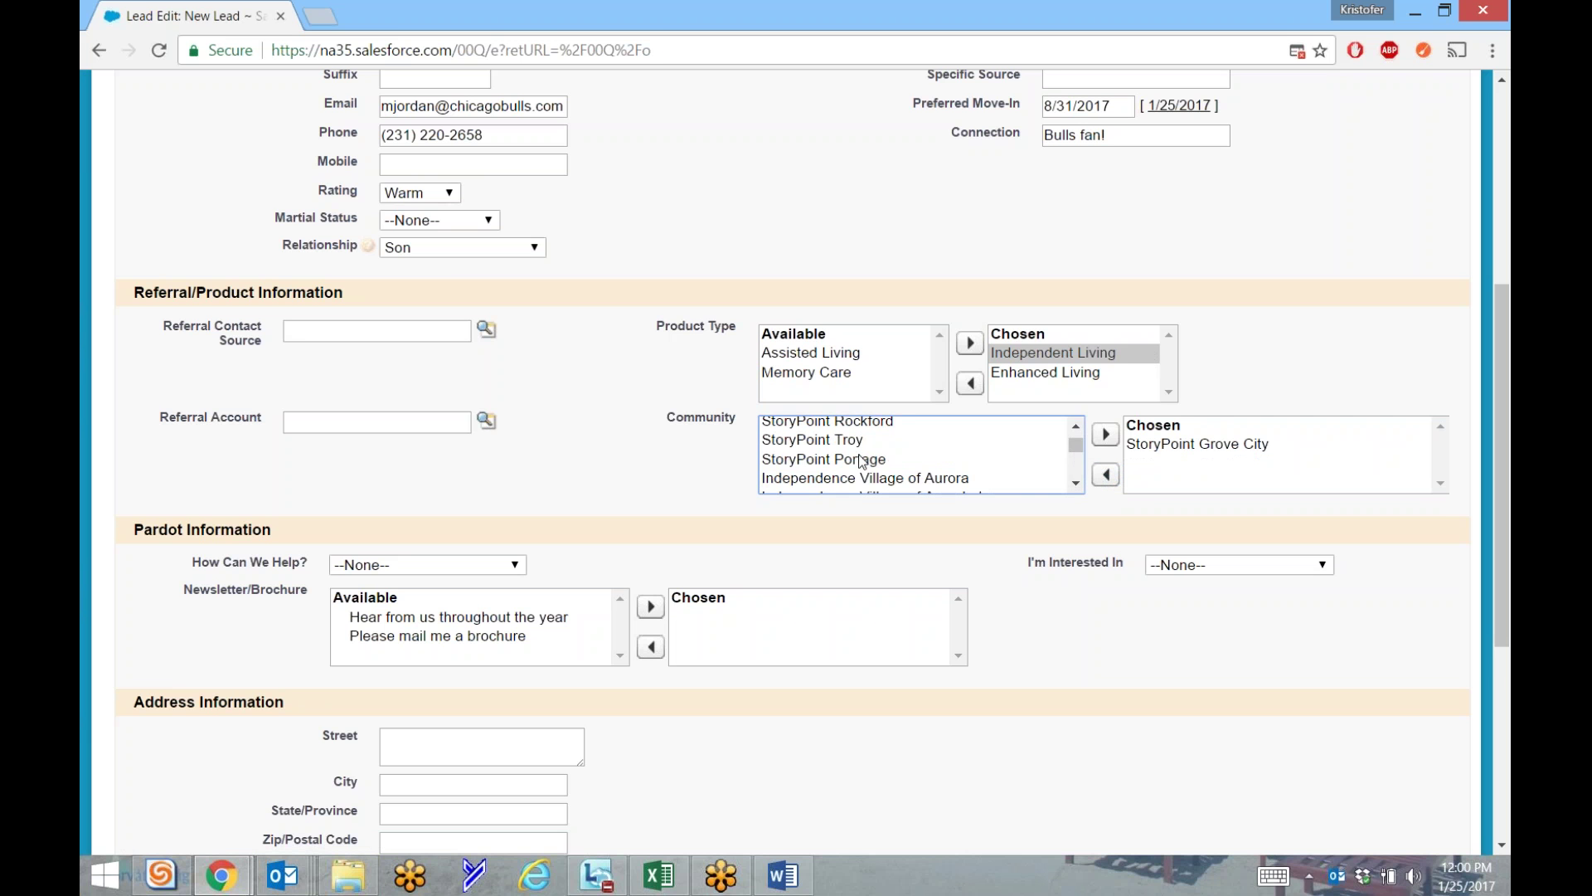
{"action": "left_click", "coordinate": [727, 535]}
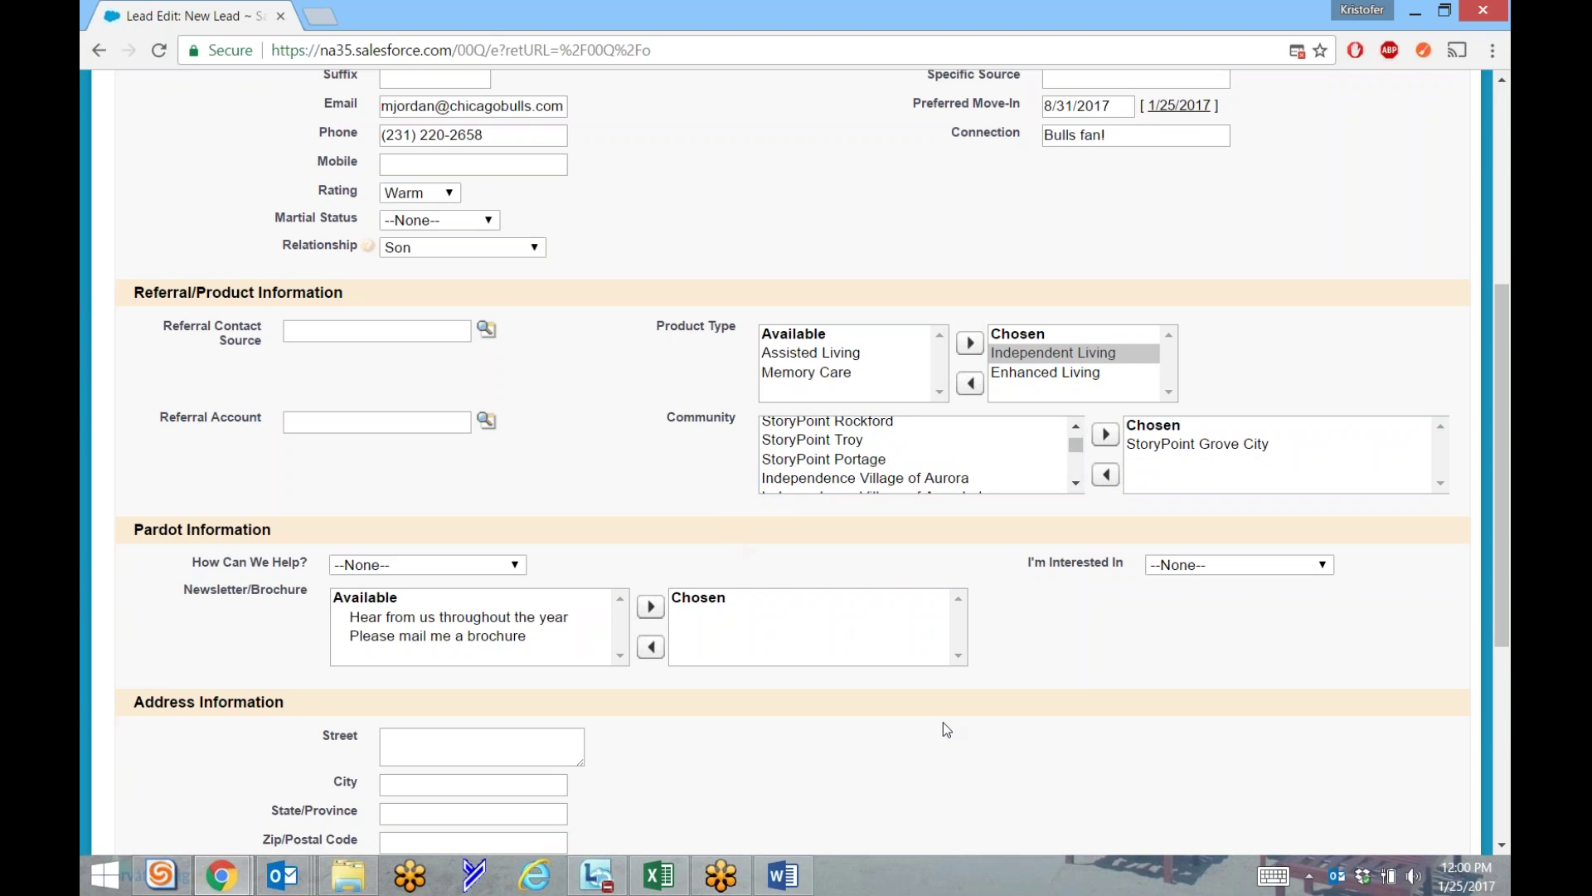
Enter street number 2200 and fill city, state, zip and country from the saved address.
{"action": "scroll", "coordinate": [943, 725], "scroll_direction": "down", "scroll_amount": 3}
{"action": "left_click", "coordinate": [445, 536]}
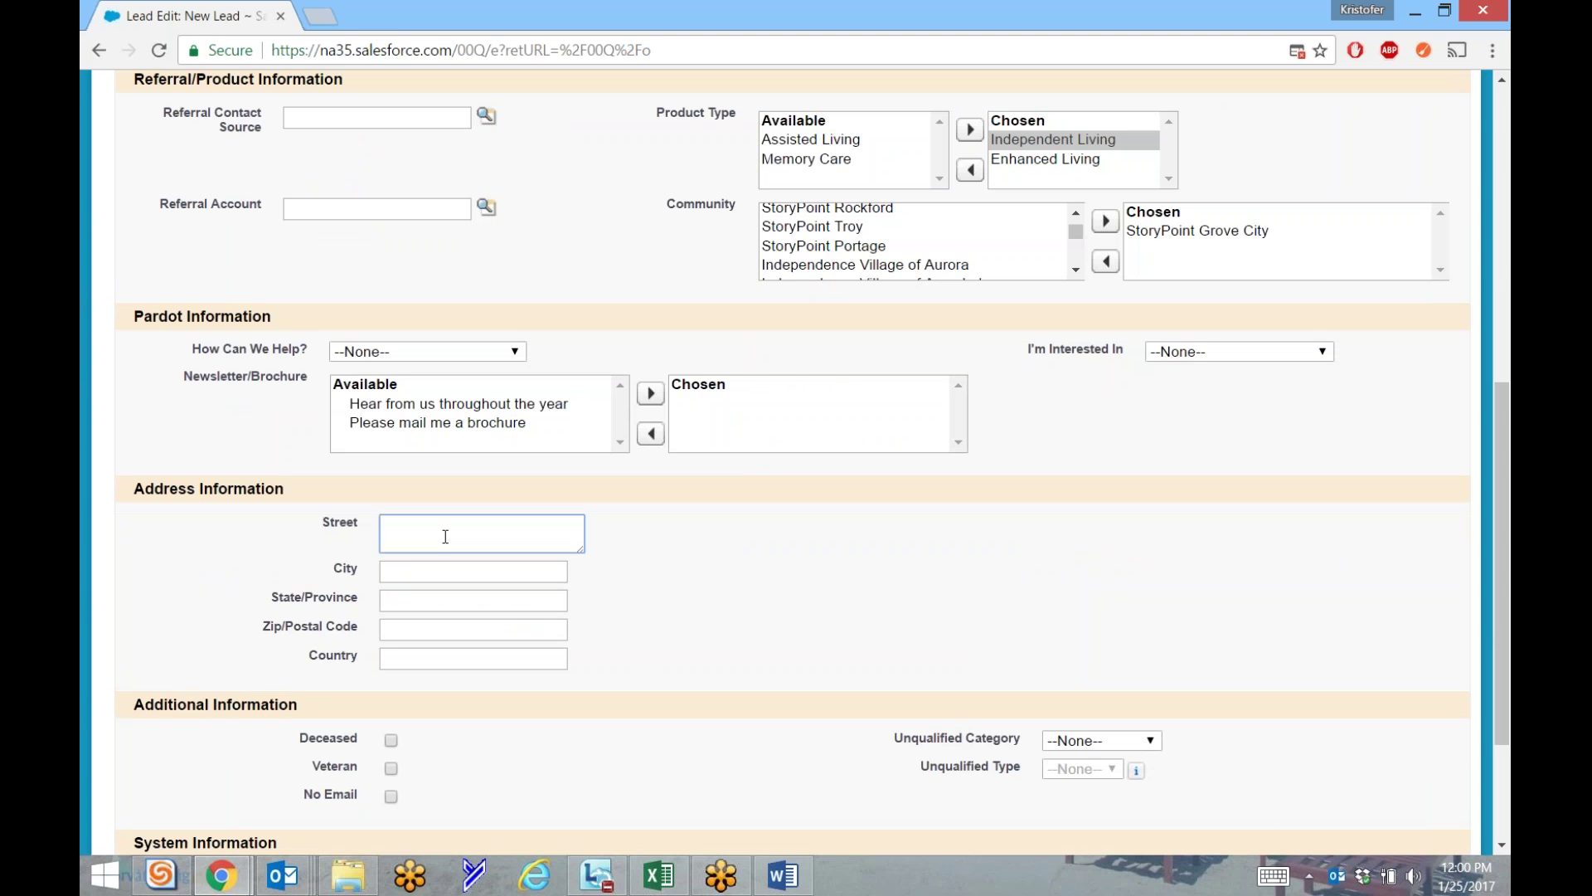
{"action": "type", "text": "2"}
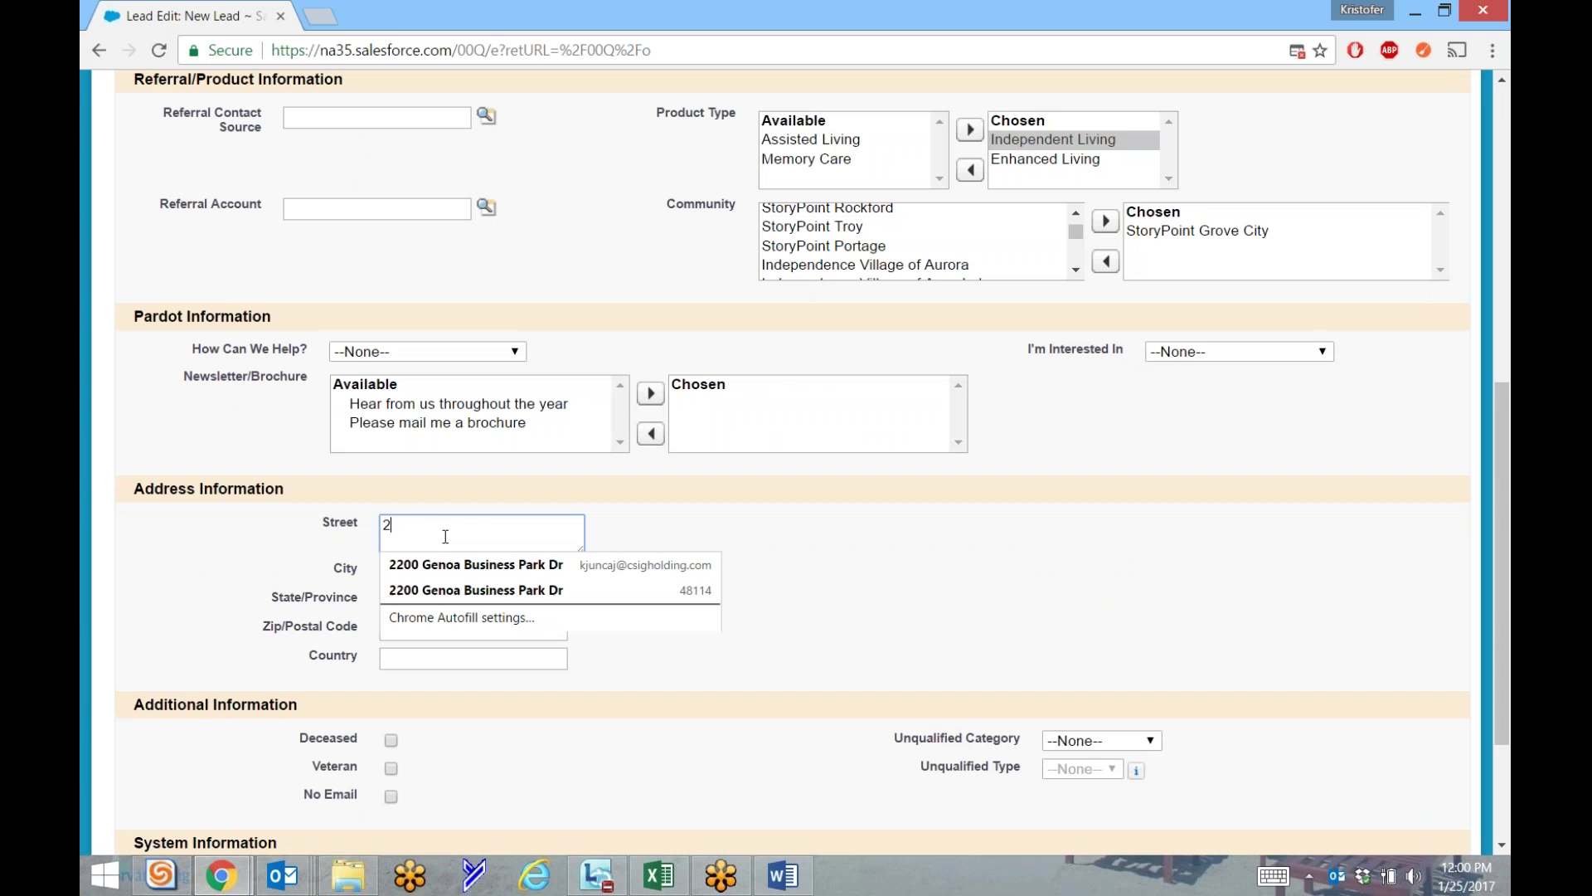
{"action": "type", "text": "200"}
{"action": "key", "text": "Down"}
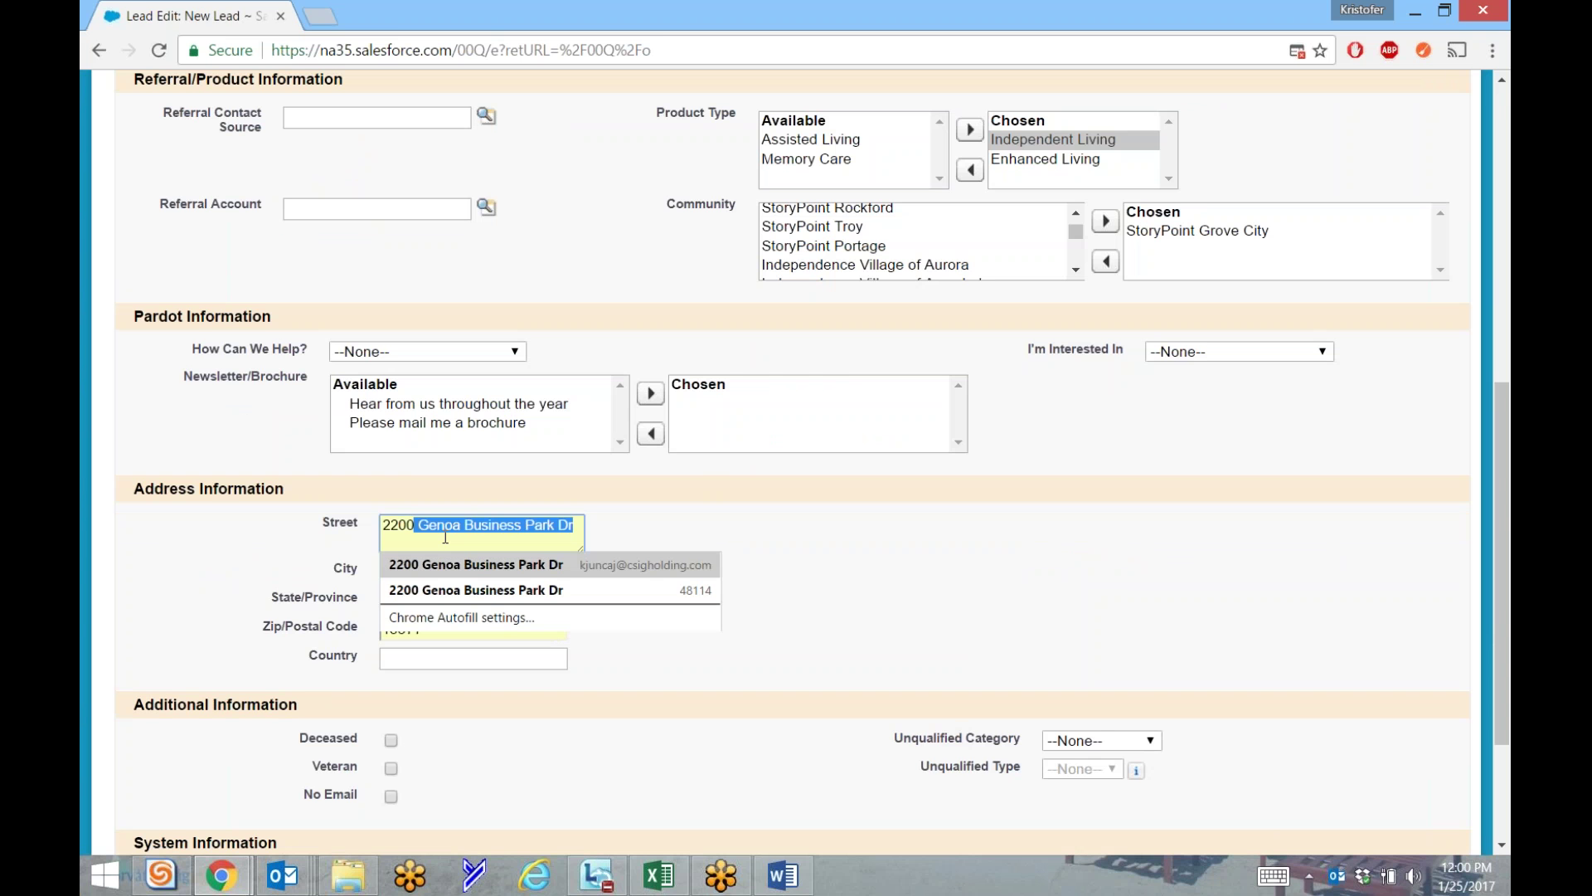
{"action": "key", "text": "Down"}
{"action": "key", "text": "Tab"}
{"action": "left_click", "coordinate": [688, 611]}
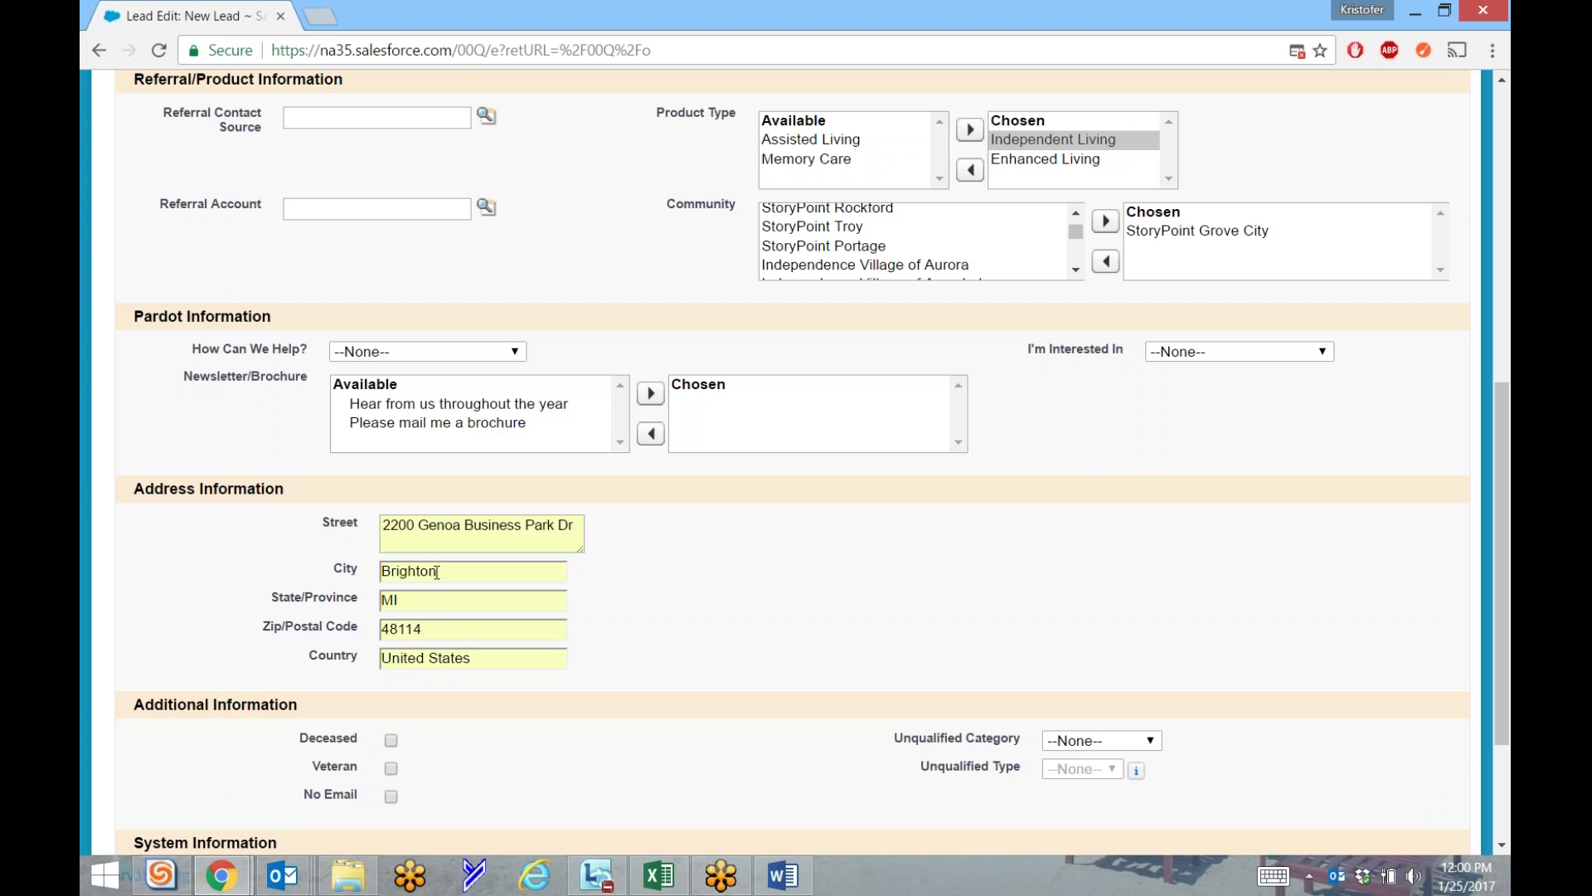
{"action": "left_click_drag", "start_coordinate": [433, 629], "coordinate": [345, 632]}
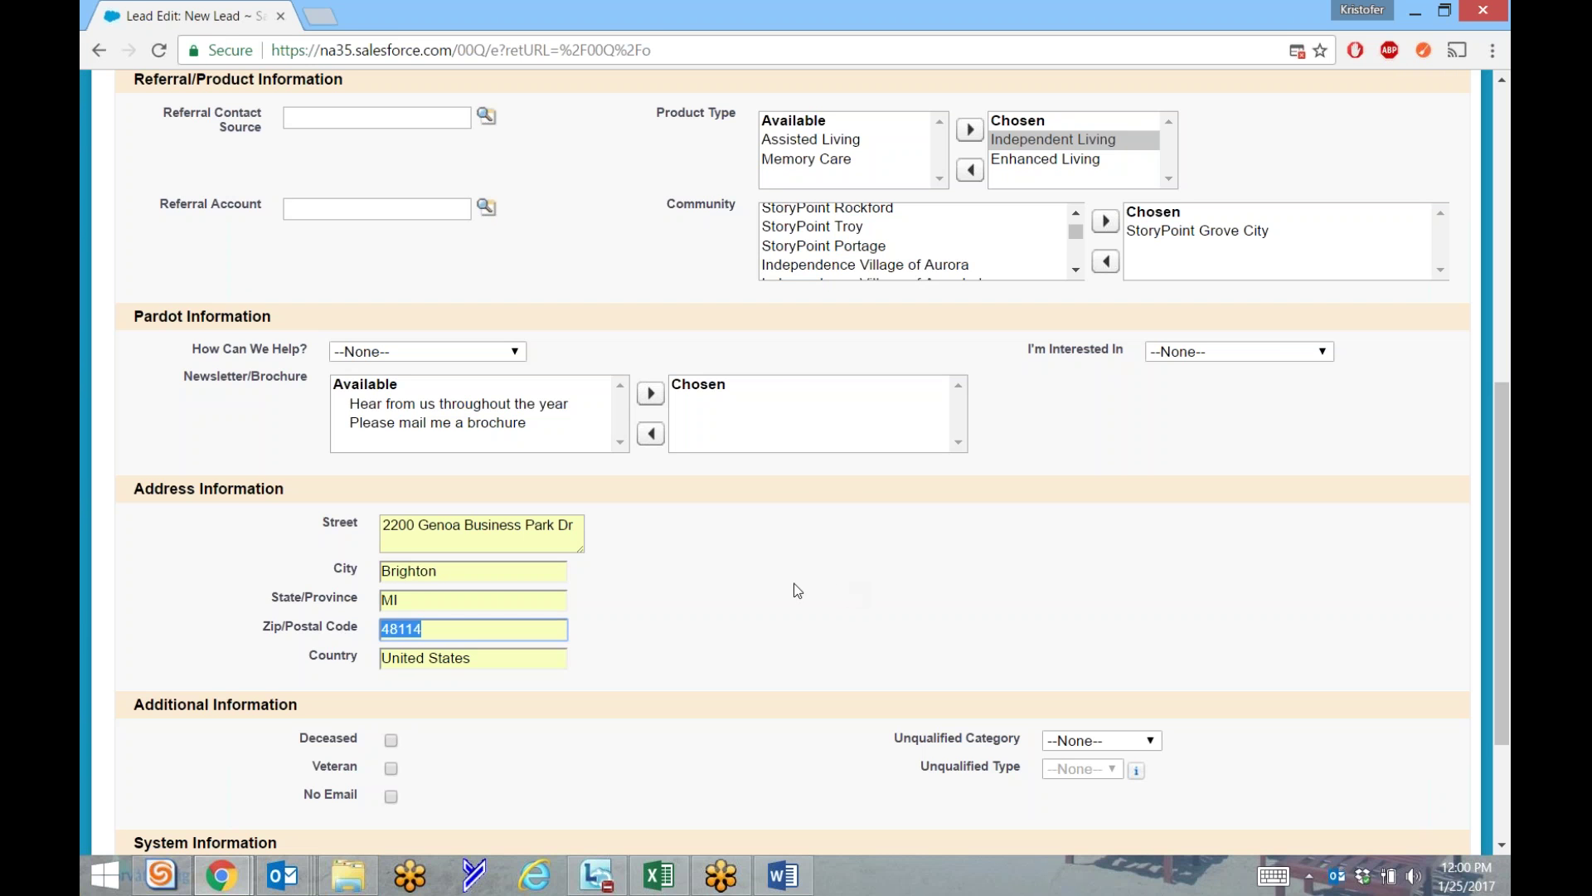
{"action": "left_click", "coordinate": [722, 611]}
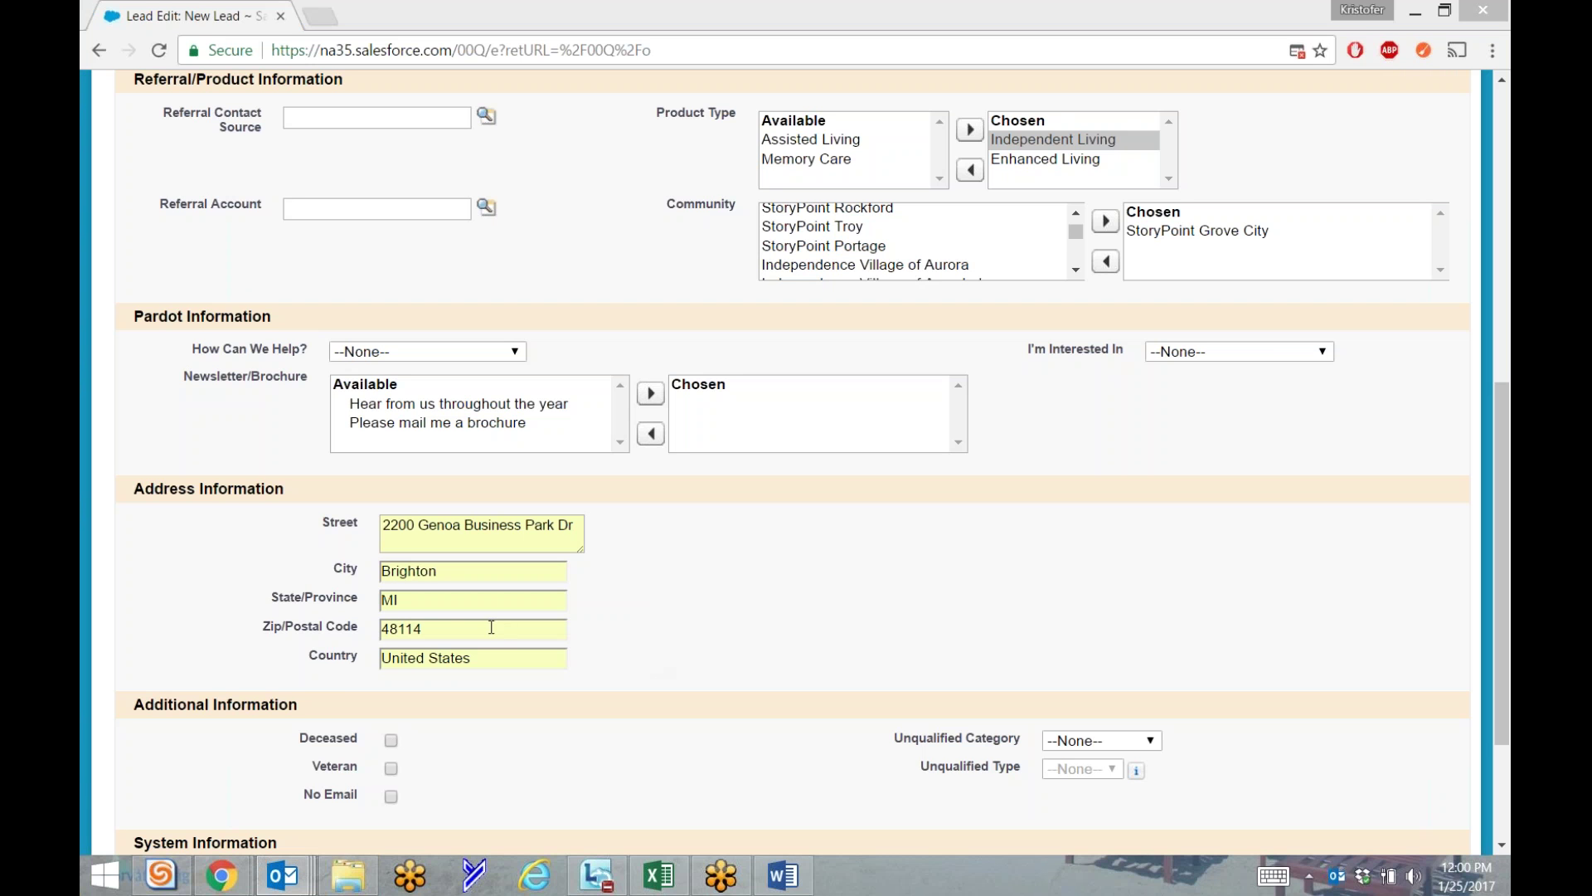
{"action": "left_click", "coordinate": [869, 613]}
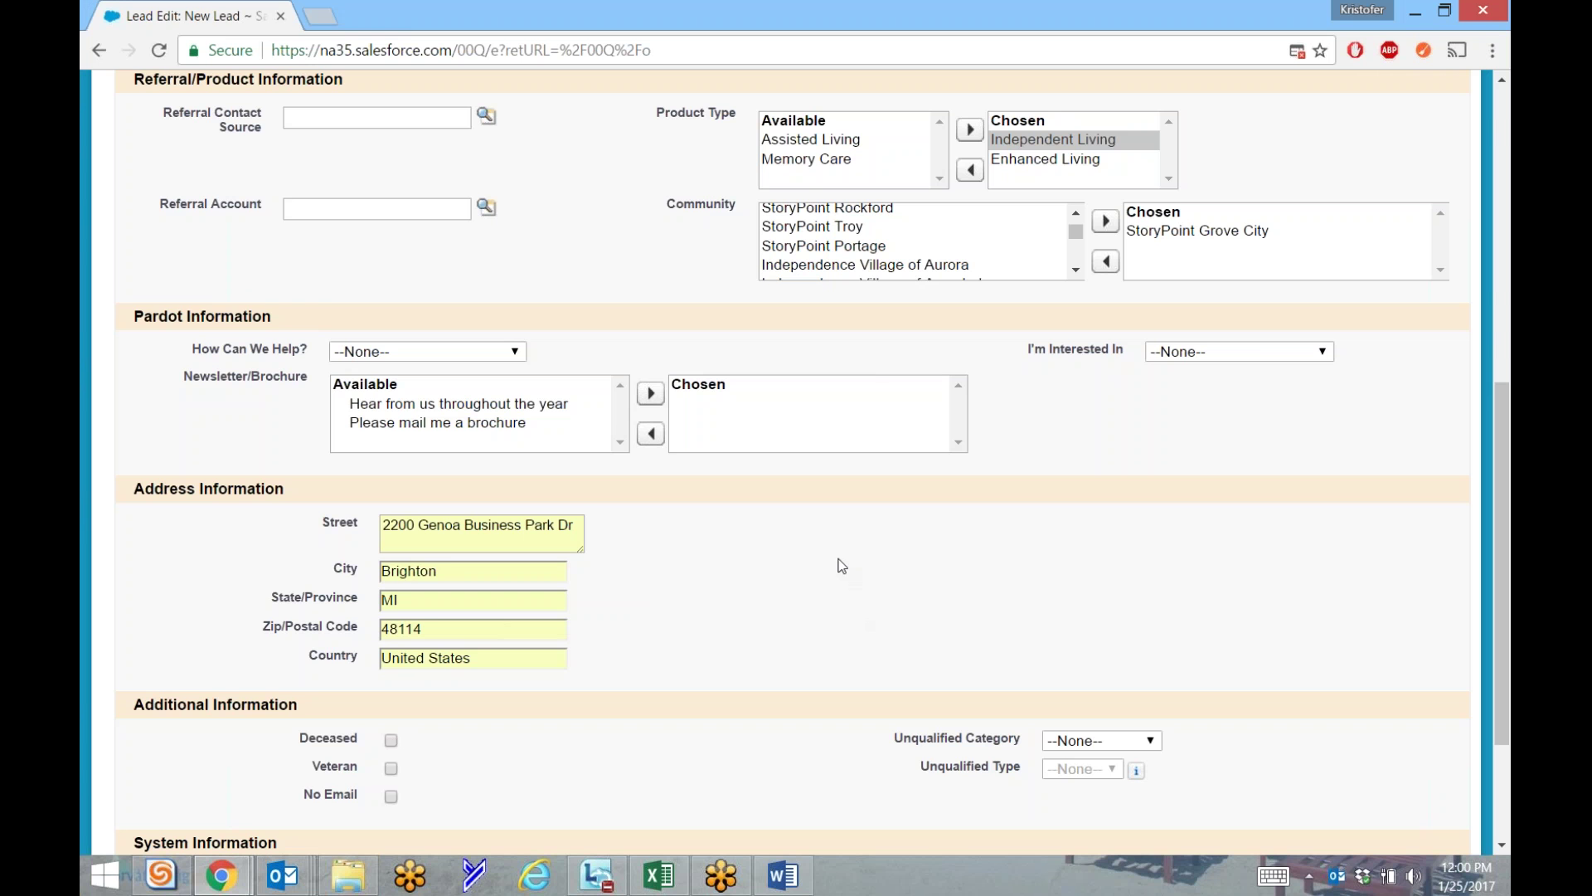
Check Veteran under Additional Information and leave Unqualified Category at --None--.
{"action": "scroll", "coordinate": [842, 559], "scroll_direction": "down", "scroll_amount": 3}
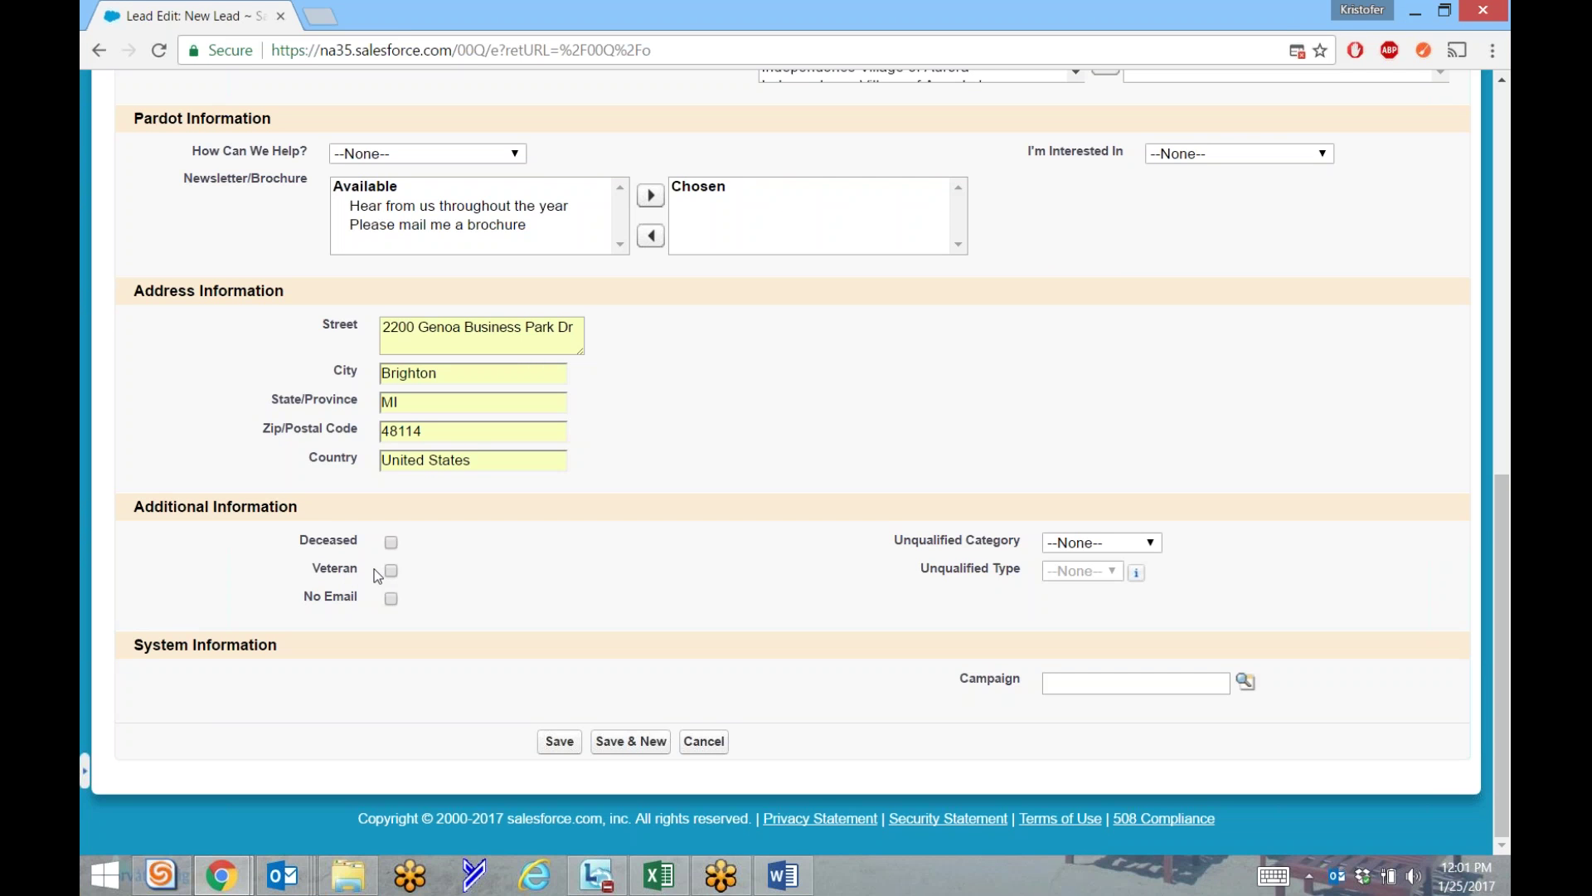
{"action": "double_click", "coordinate": [339, 604]}
{"action": "left_click", "coordinate": [416, 606]}
{"action": "scroll", "coordinate": [466, 609], "scroll_direction": "up", "scroll_amount": 10}
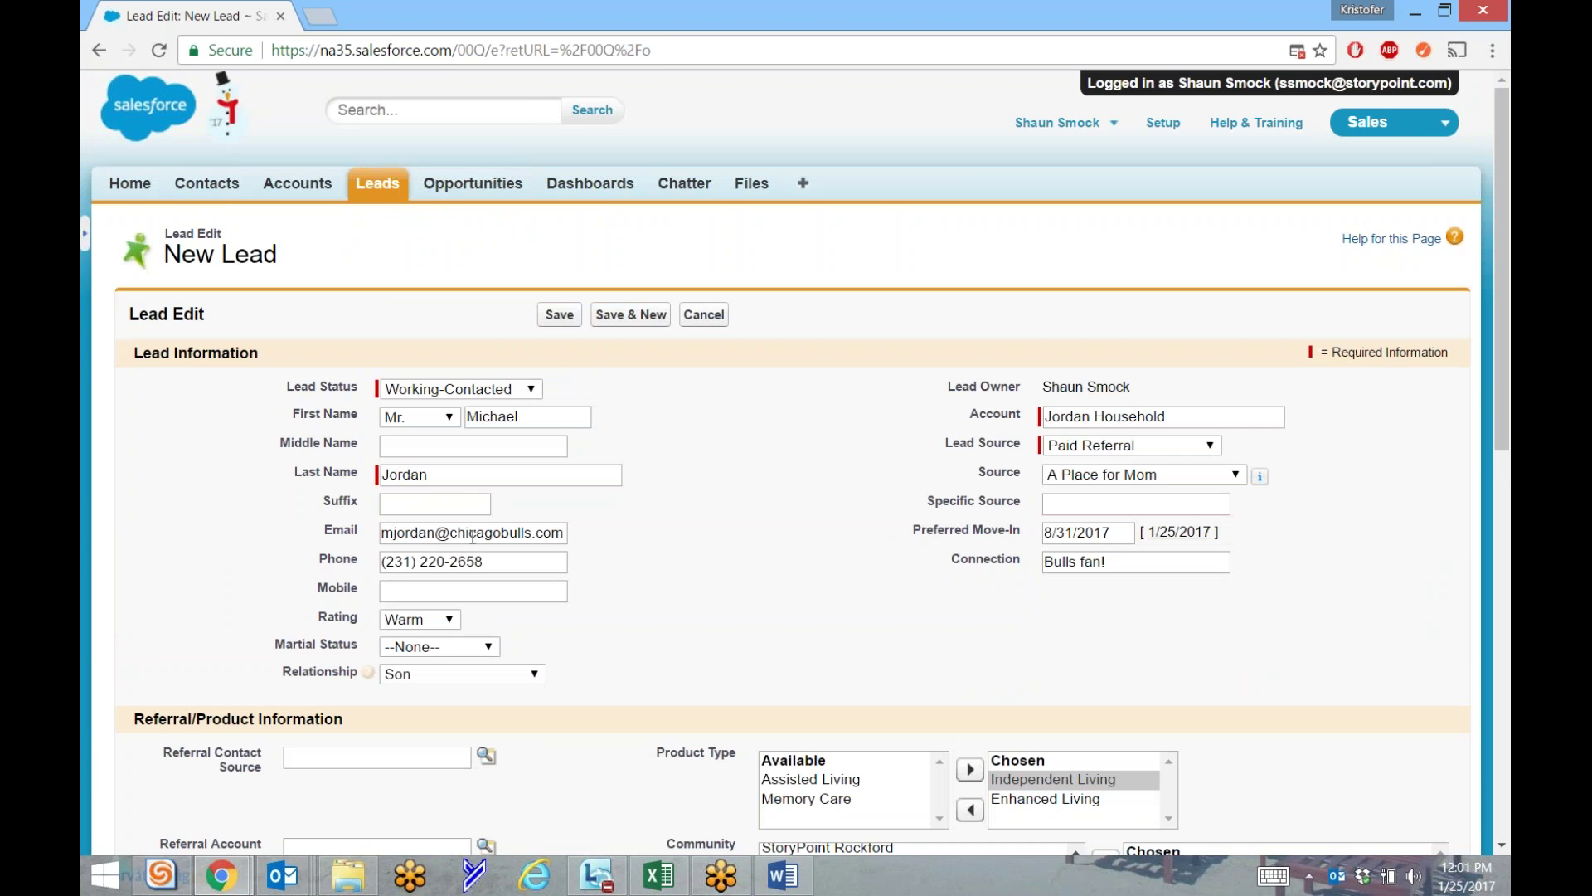
{"action": "left_click_drag", "start_coordinate": [492, 535], "coordinate": [360, 604]}
{"action": "scroll", "coordinate": [360, 604], "scroll_direction": "down", "scroll_amount": 10}
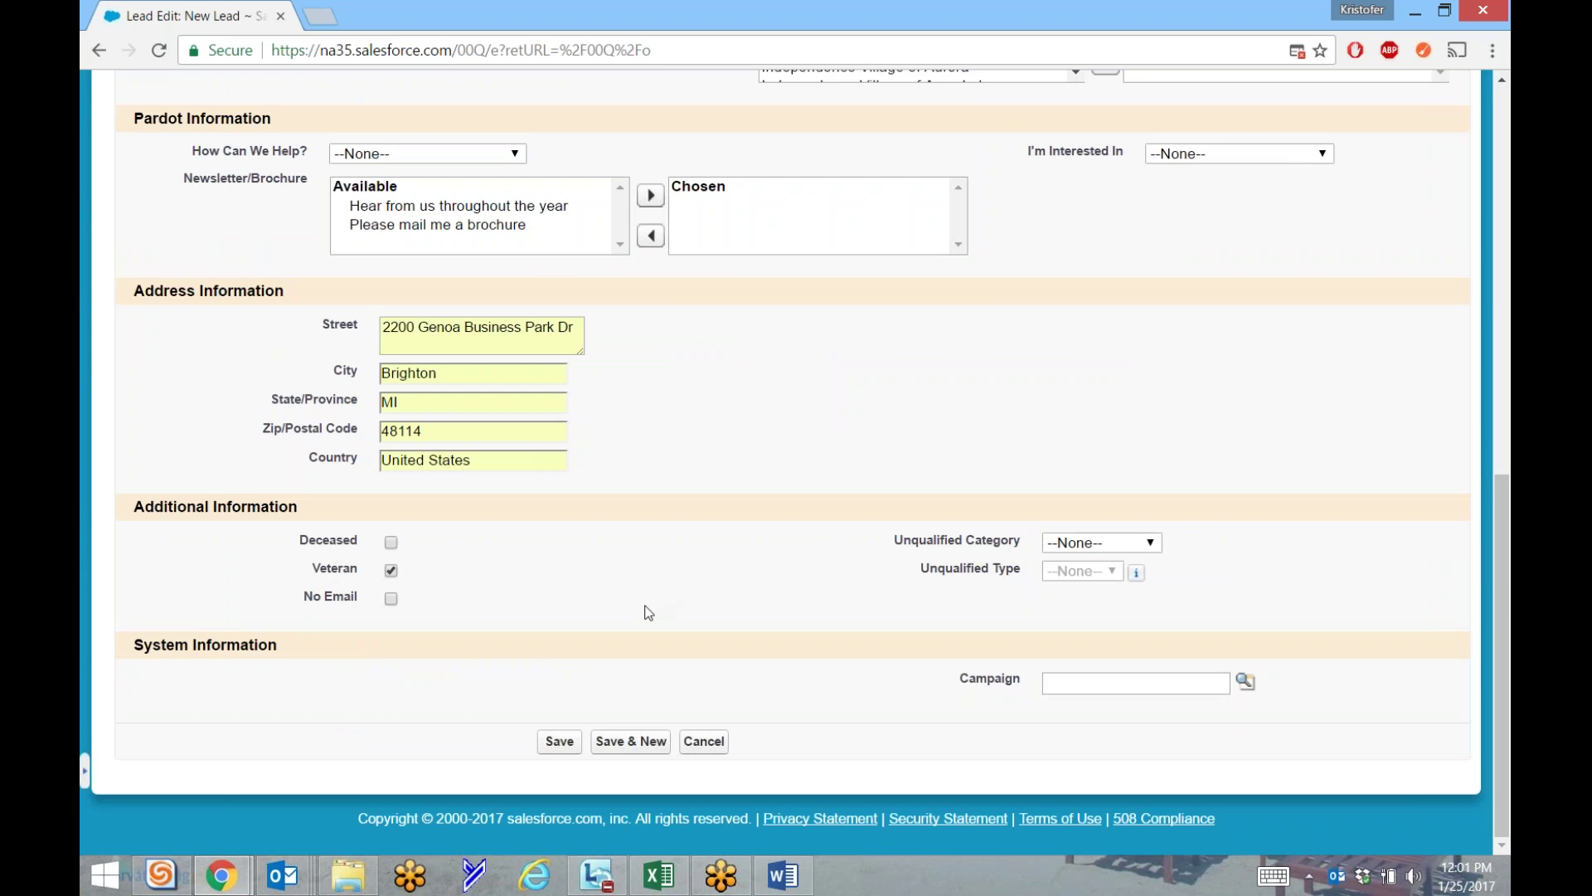
{"action": "left_click", "coordinate": [1126, 543]}
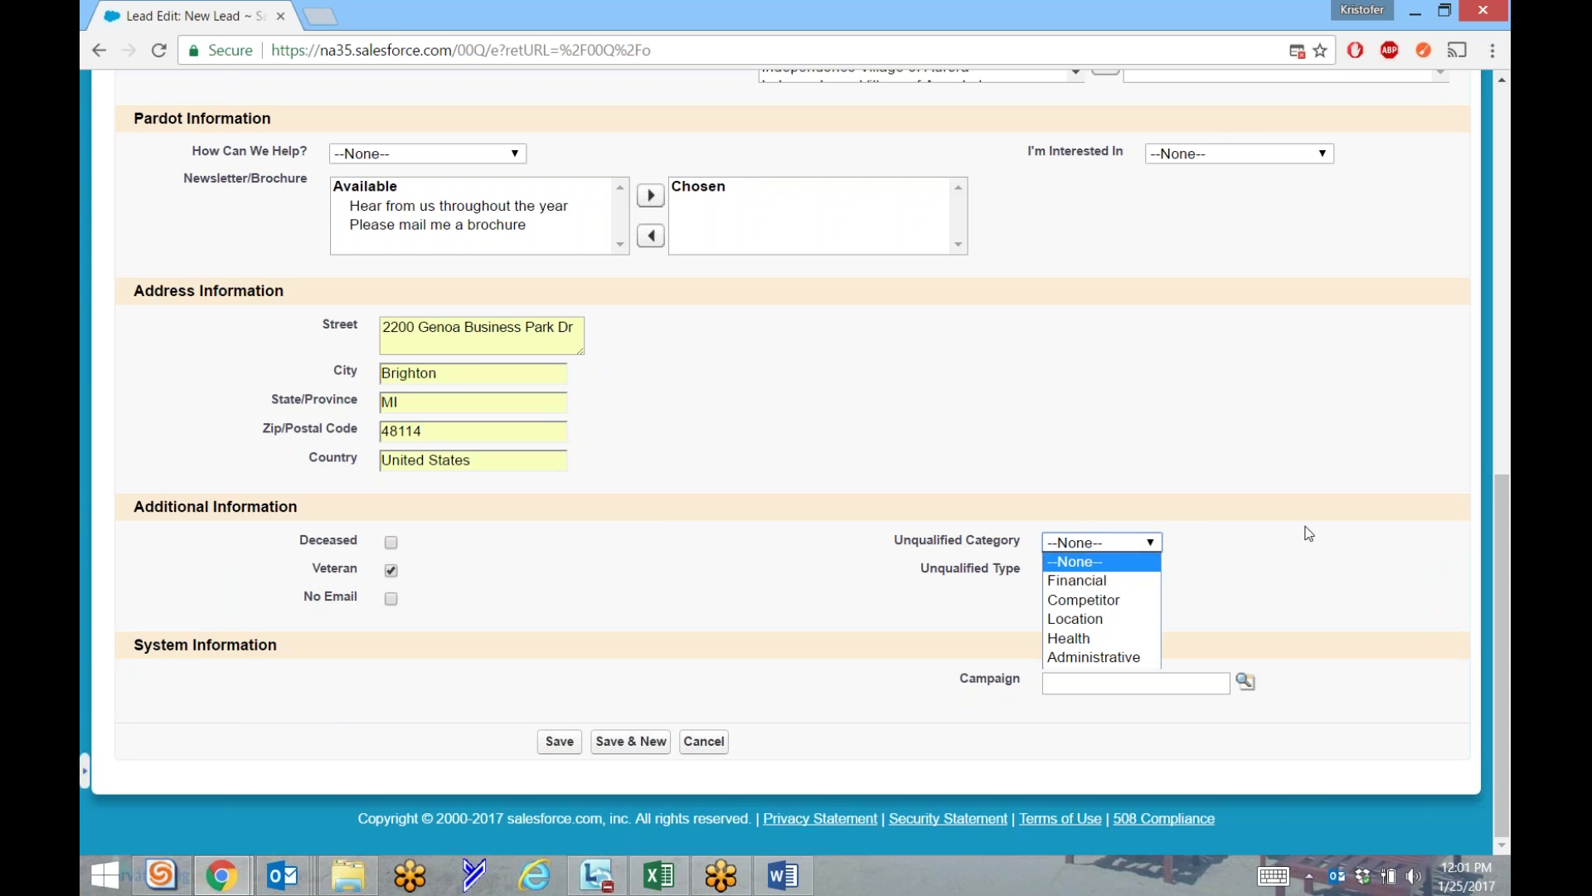
{"action": "left_click", "coordinate": [1309, 533]}
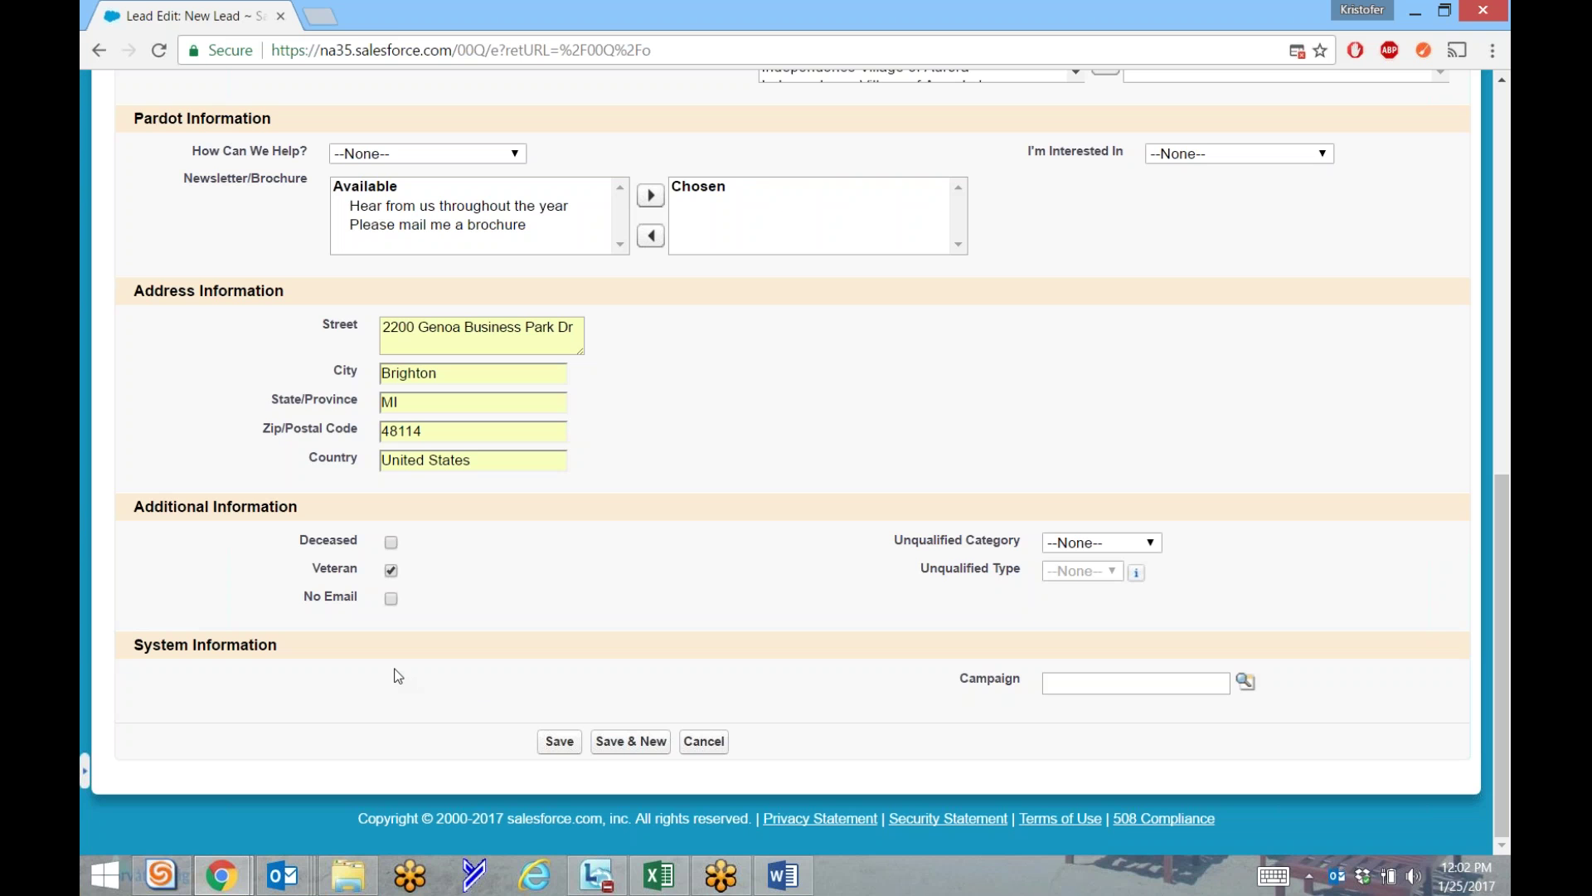
{"action": "double_click", "coordinate": [991, 680]}
{"action": "left_click", "coordinate": [1024, 724]}
Save the new lead record from the Lead Edit form.
{"action": "left_click", "coordinate": [1062, 685]}
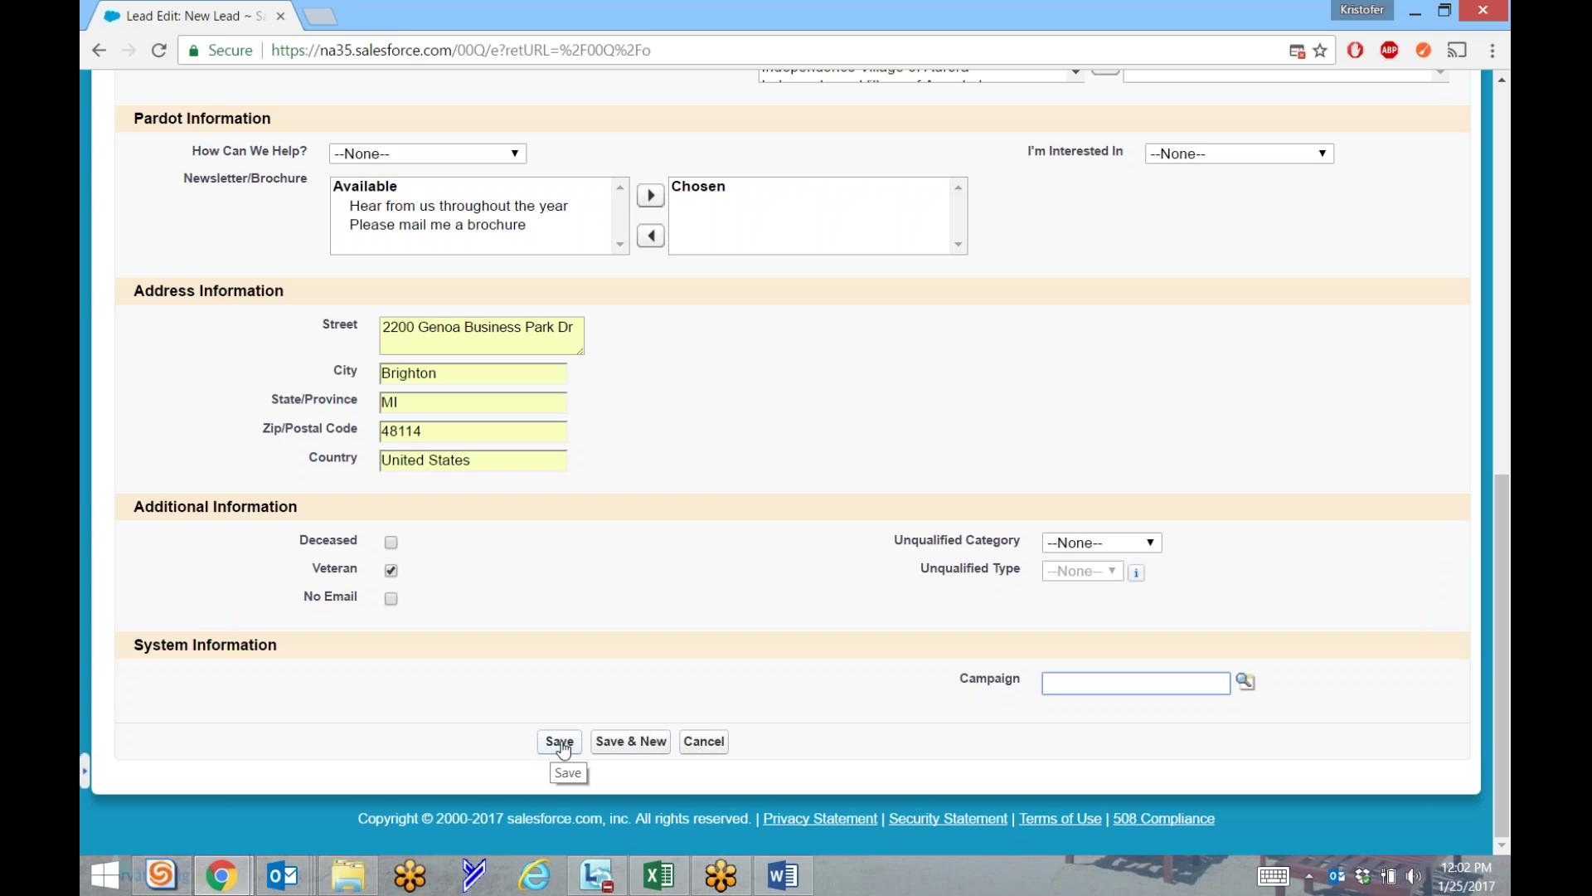
{"action": "left_click", "coordinate": [562, 748]}
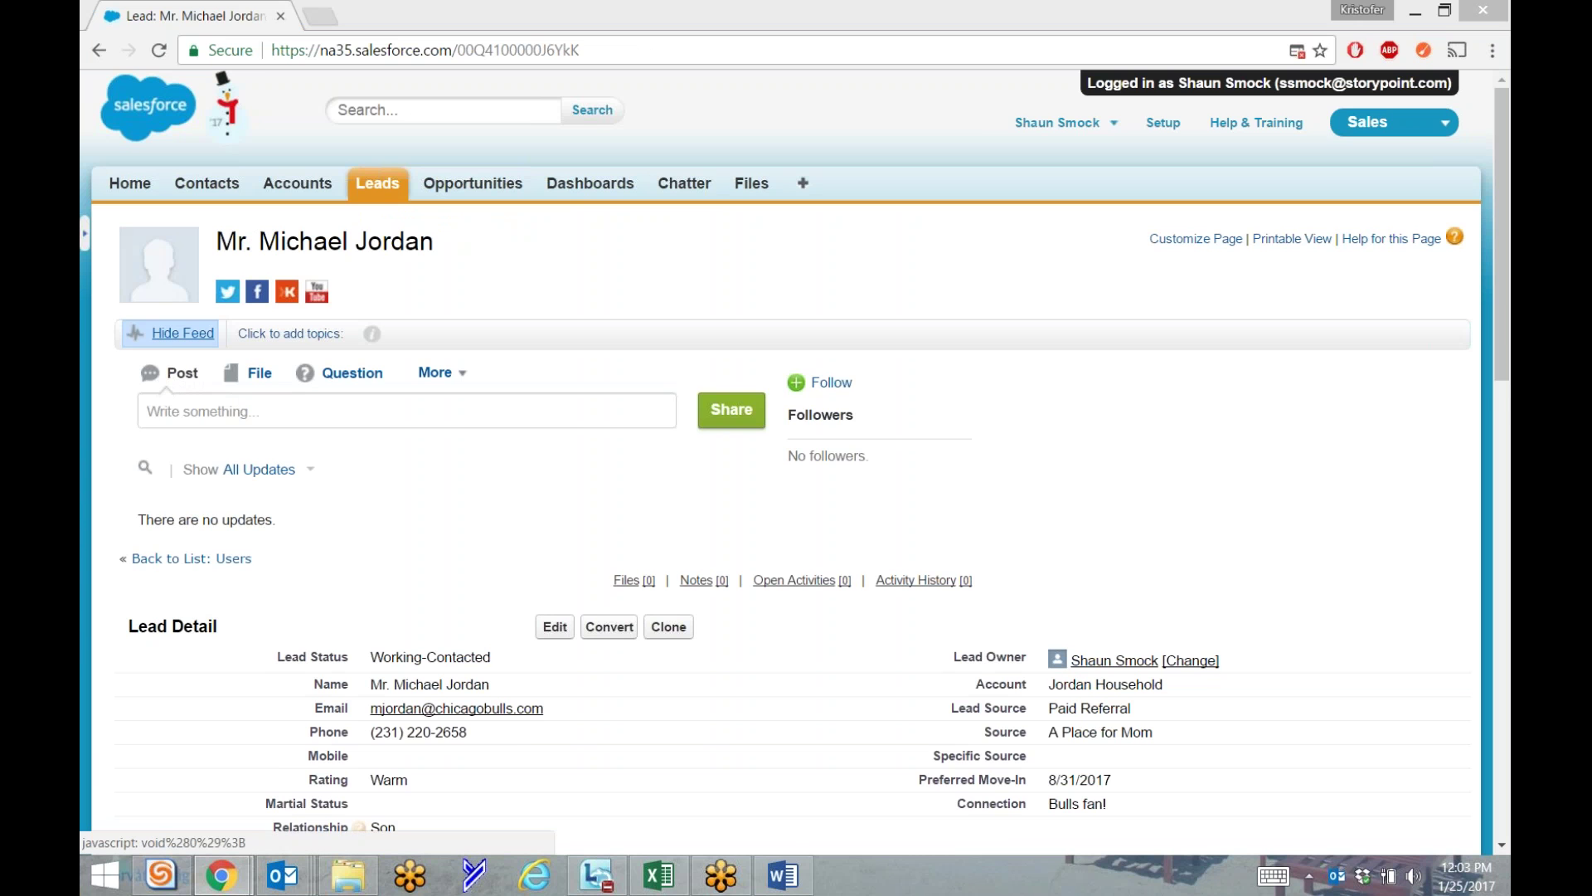
Hide the Chatter feed above the lead details, after briefly showing it again.
{"action": "left_click", "coordinate": [170, 341]}
{"action": "left_click", "coordinate": [209, 342]}
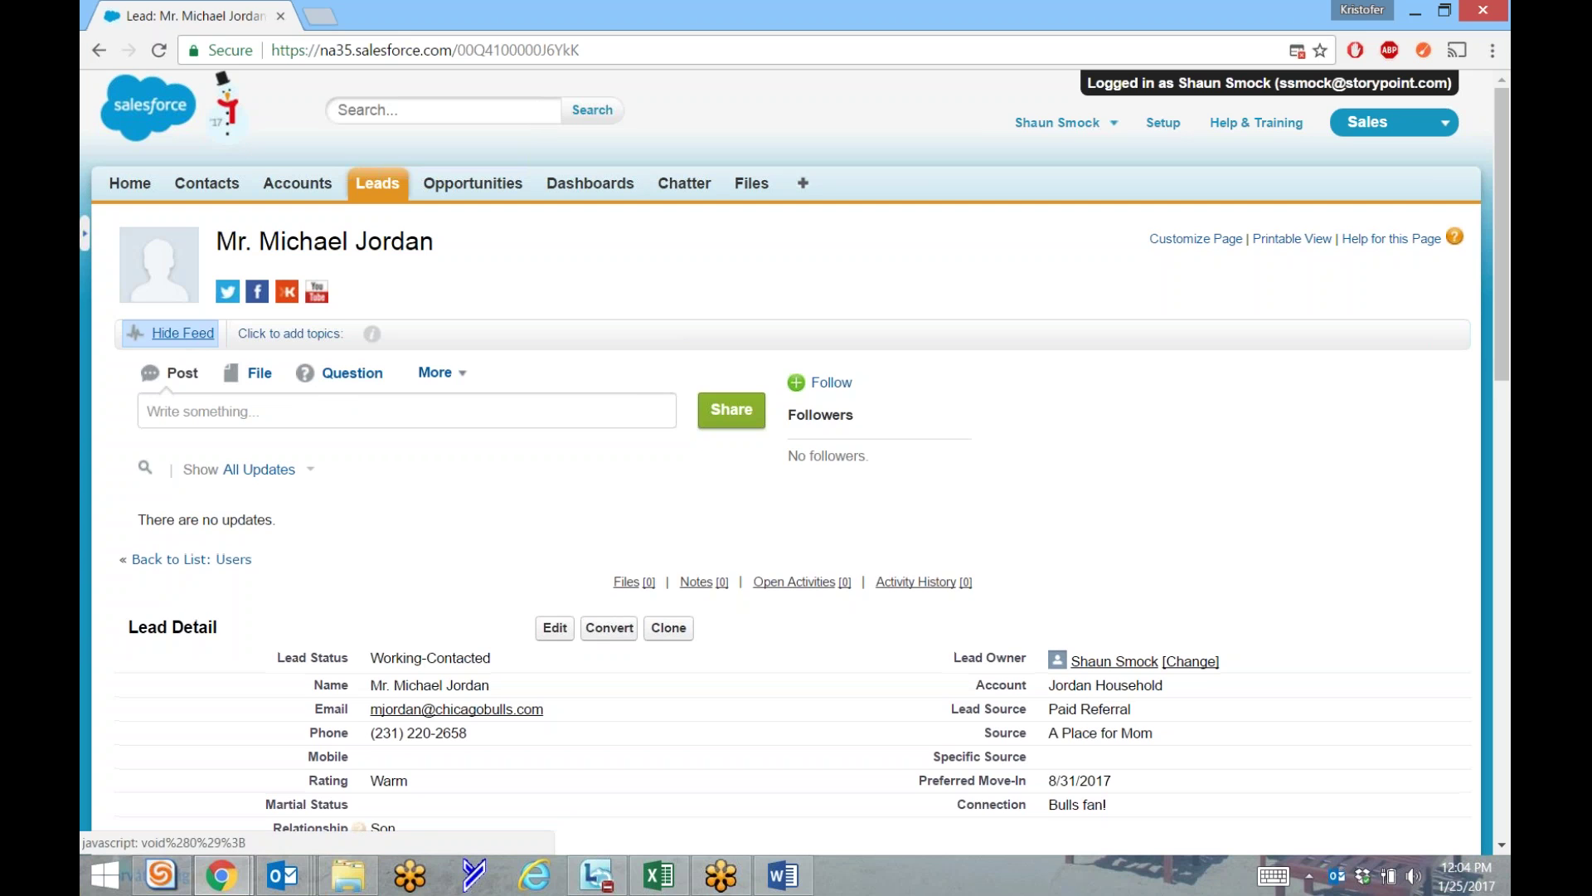
{"action": "left_click", "coordinate": [182, 333]}
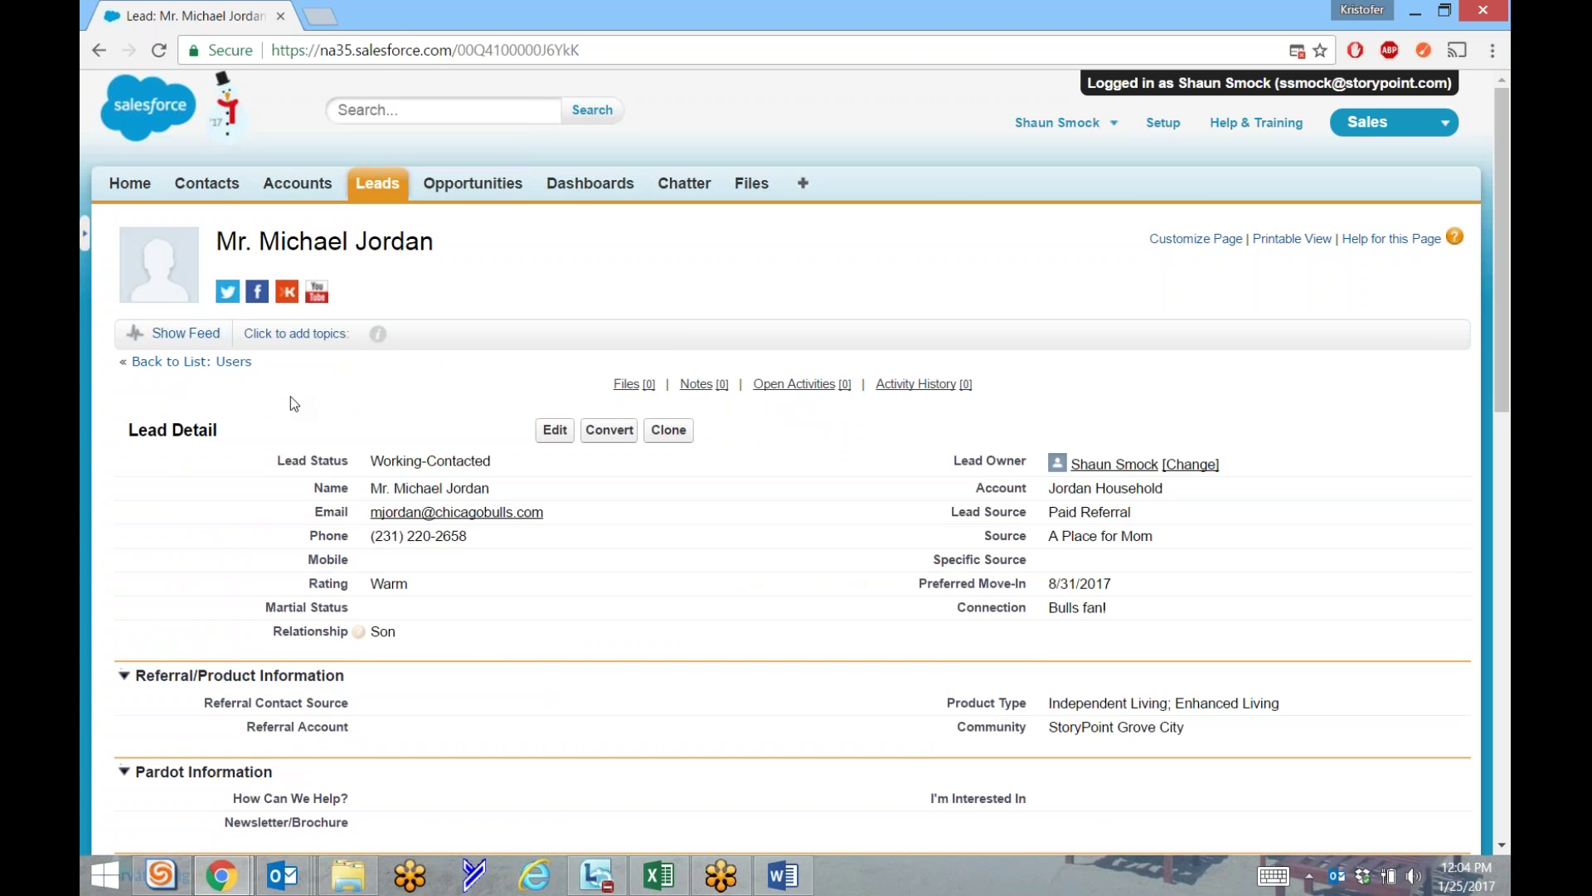
Collapse the lead's Address Information section.
{"action": "mouse_move", "coordinate": [638, 385]}
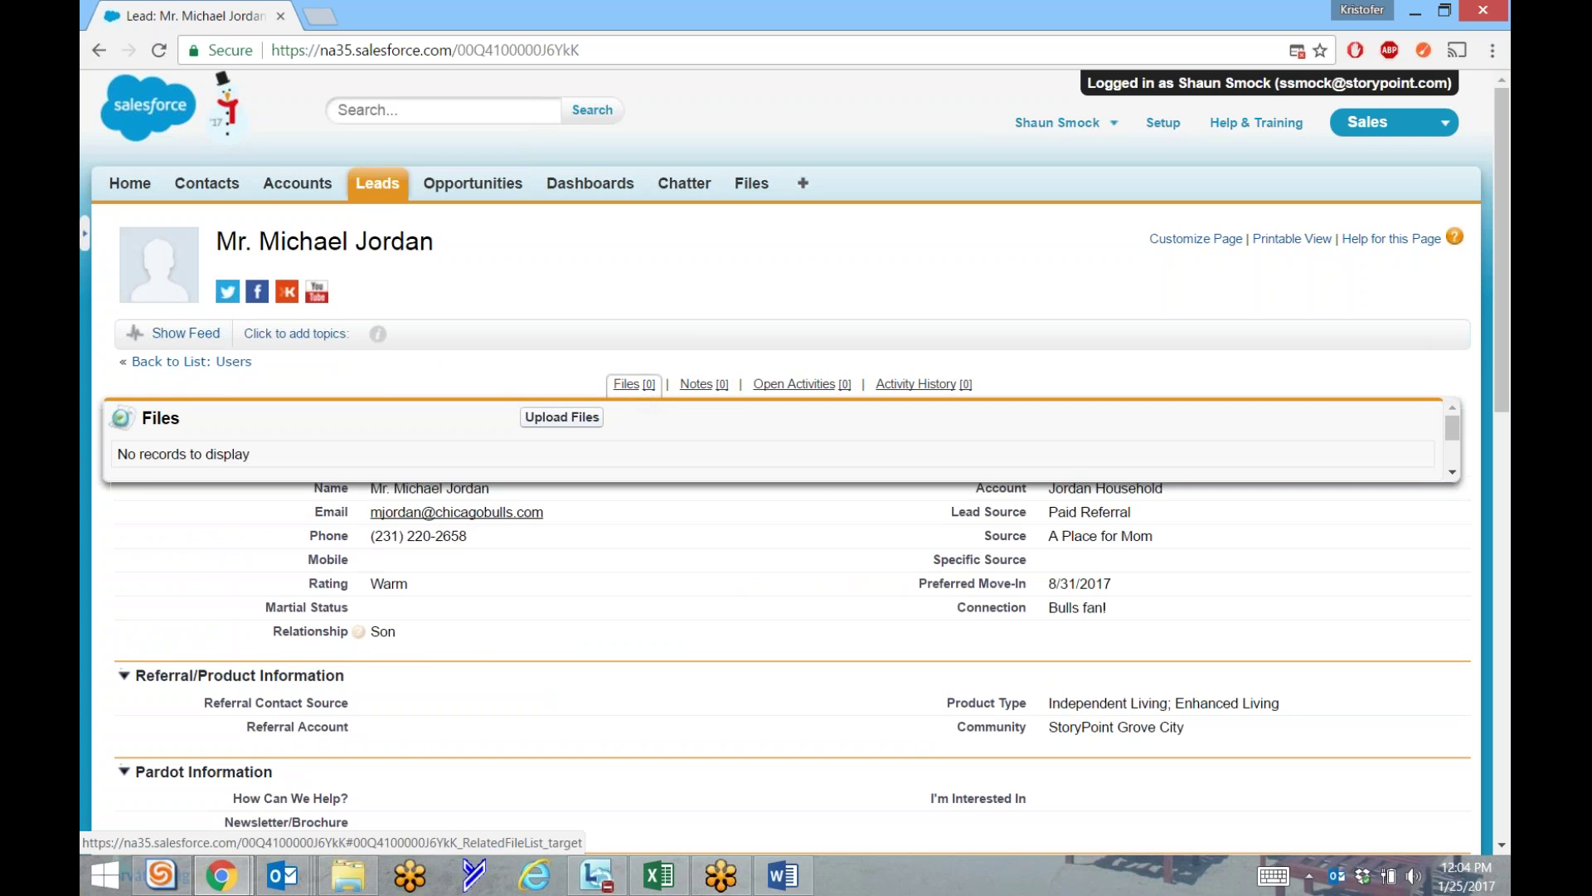
{"action": "mouse_move", "coordinate": [701, 390]}
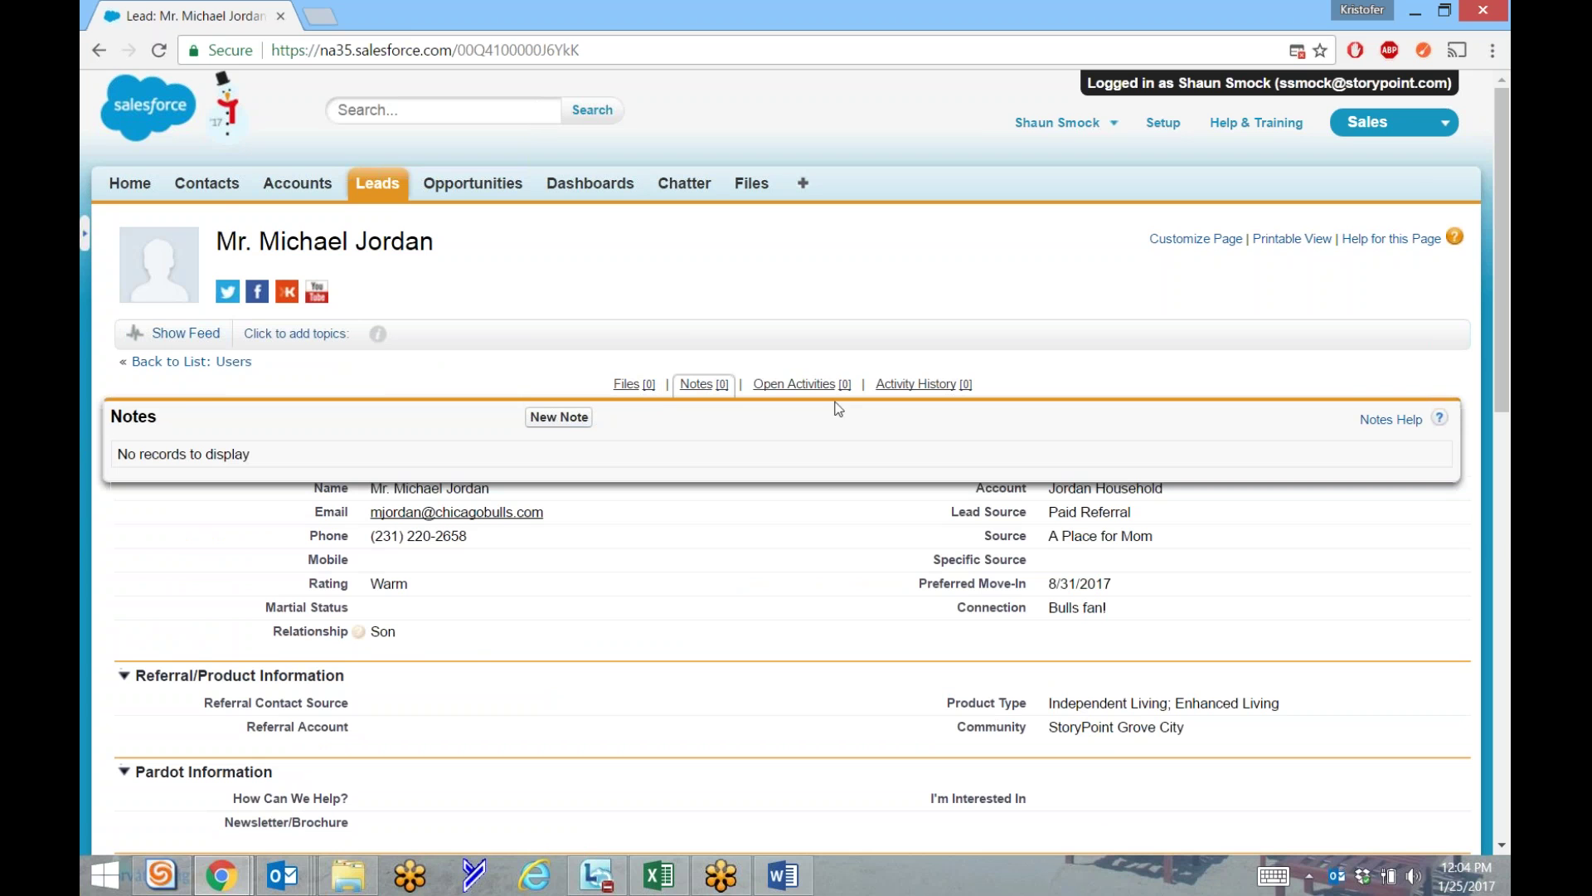
{"action": "mouse_move", "coordinate": [819, 394]}
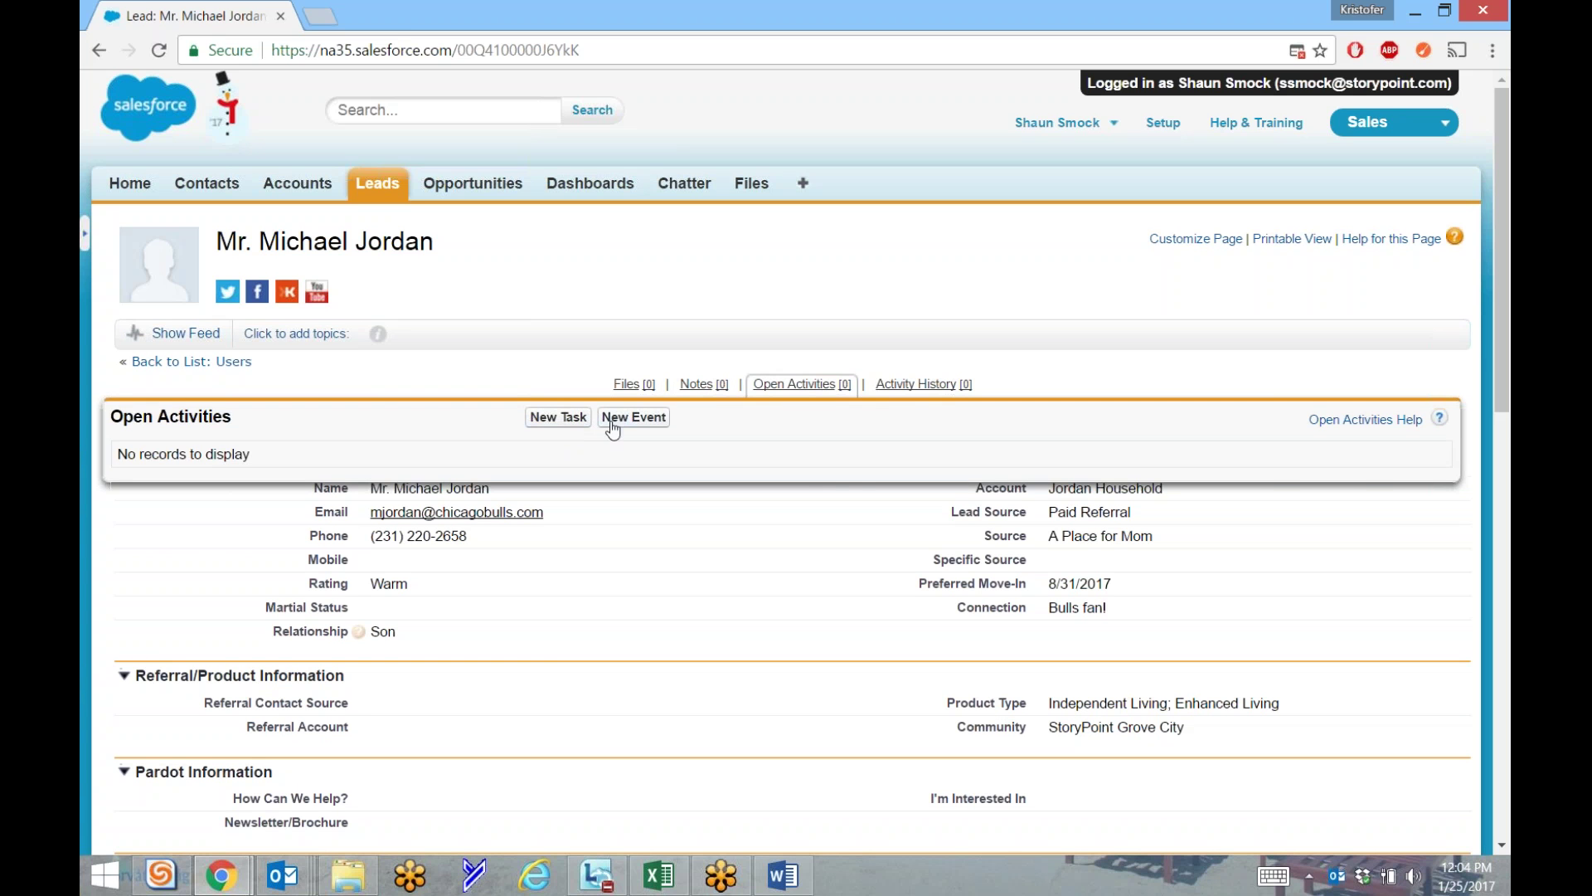
{"action": "mouse_move", "coordinate": [933, 396]}
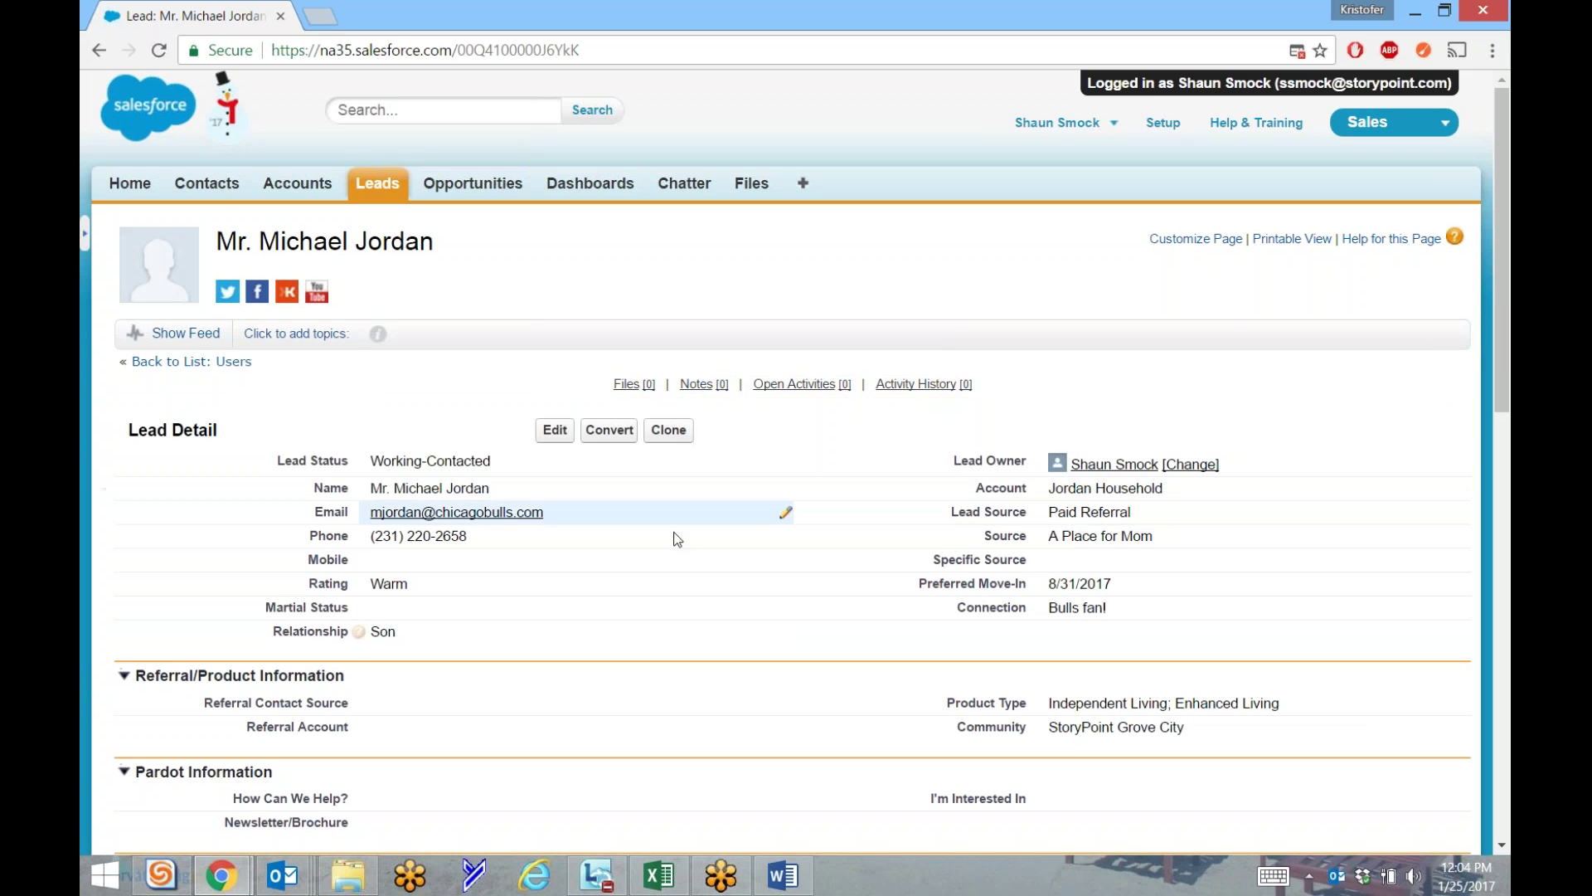
{"action": "scroll", "coordinate": [646, 496], "scroll_direction": "down", "scroll_amount": 3}
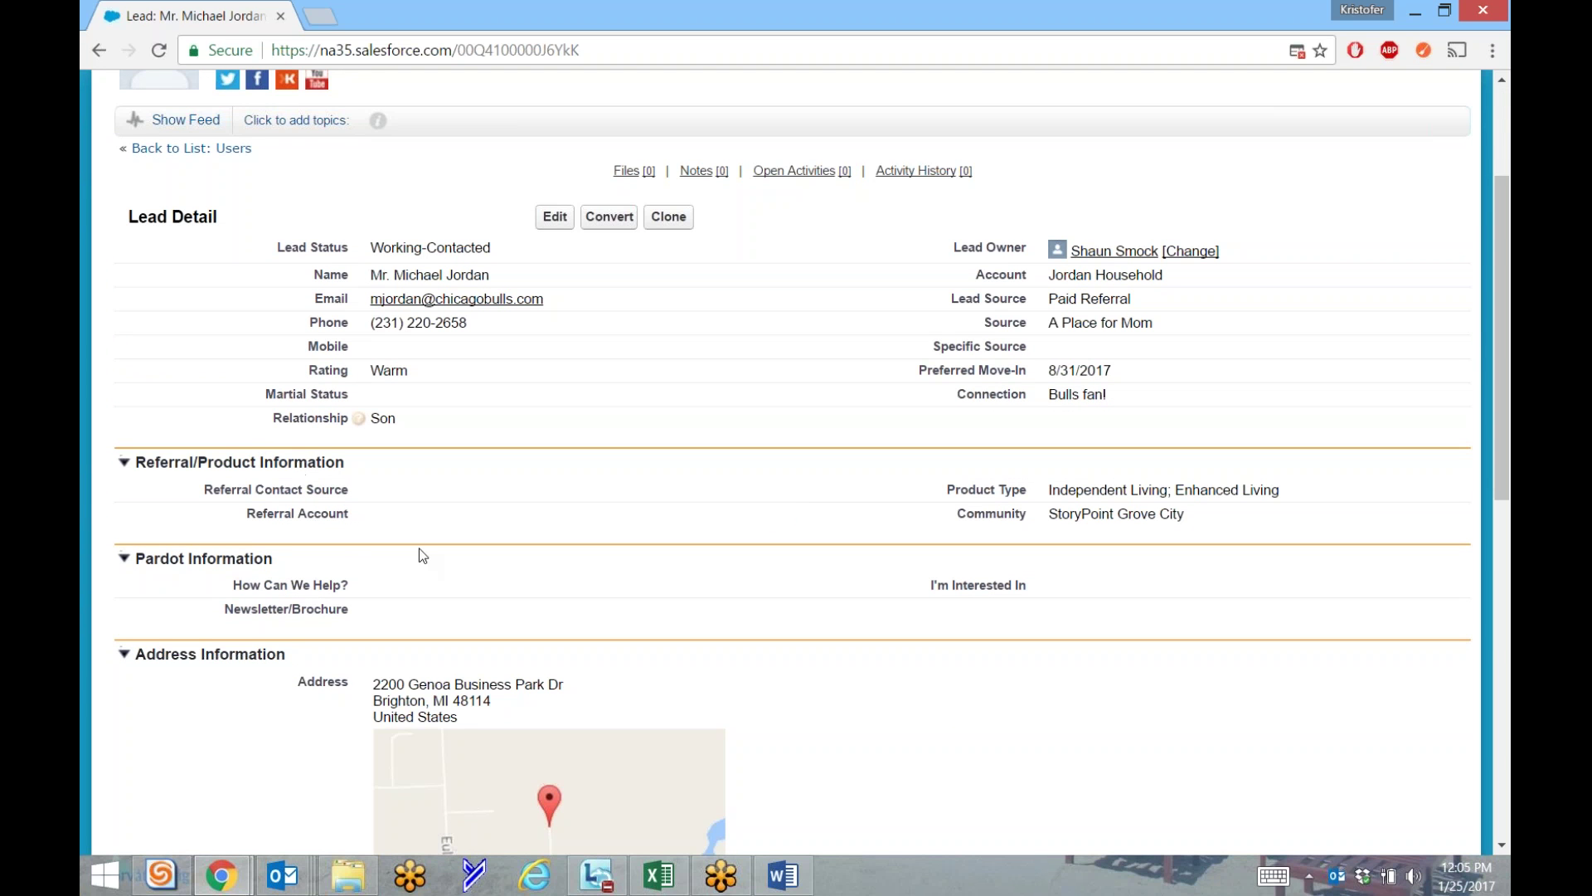
{"action": "scroll", "coordinate": [439, 575], "scroll_direction": "down", "scroll_amount": 3}
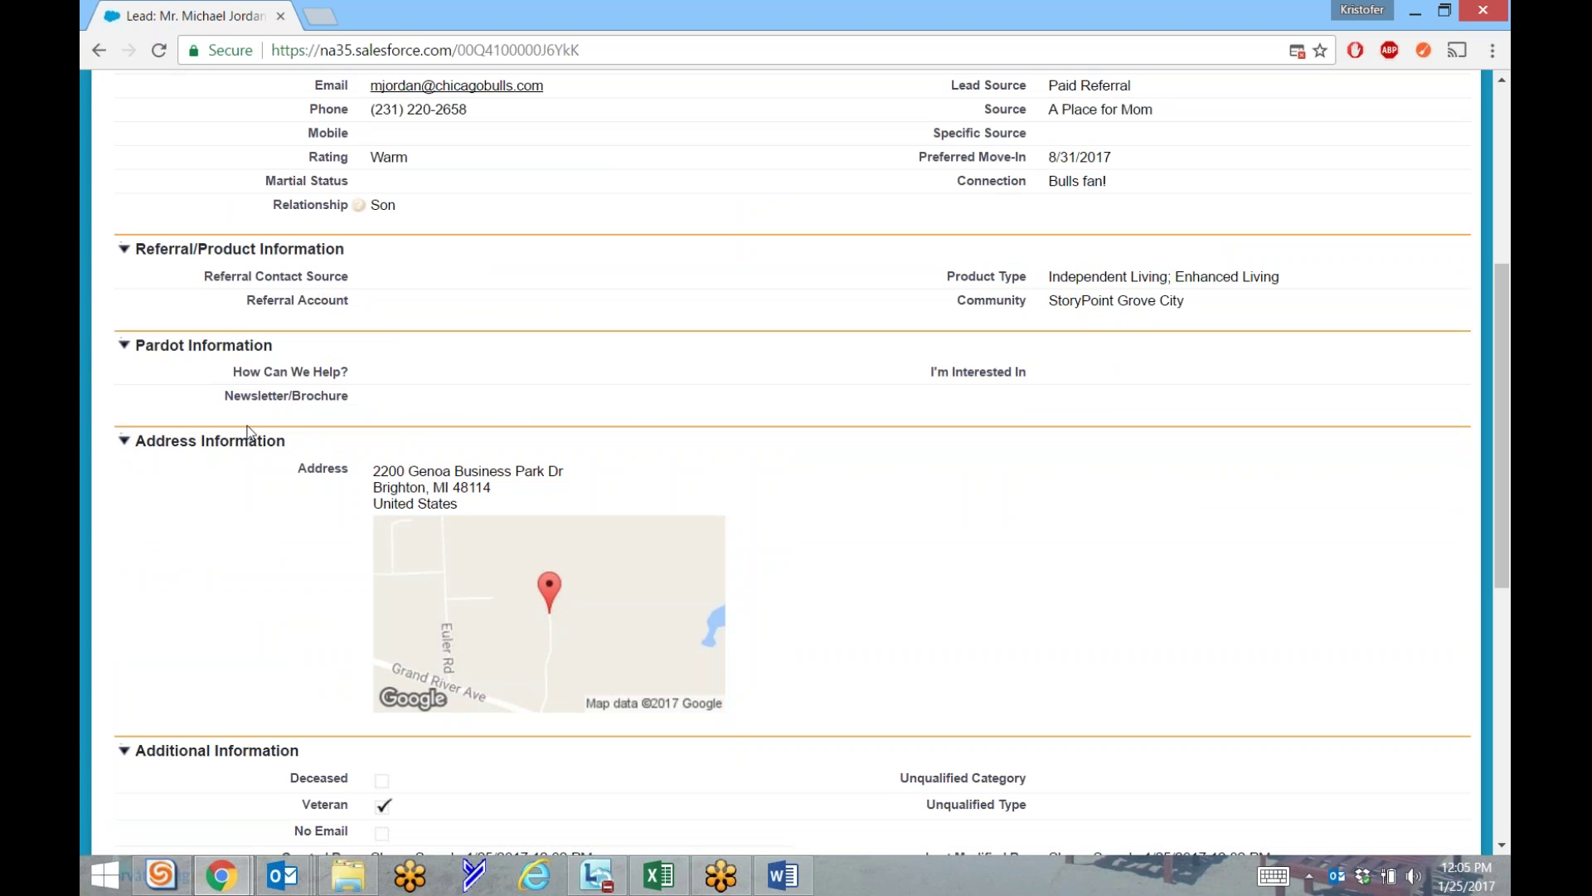
{"action": "left_click", "coordinate": [126, 446]}
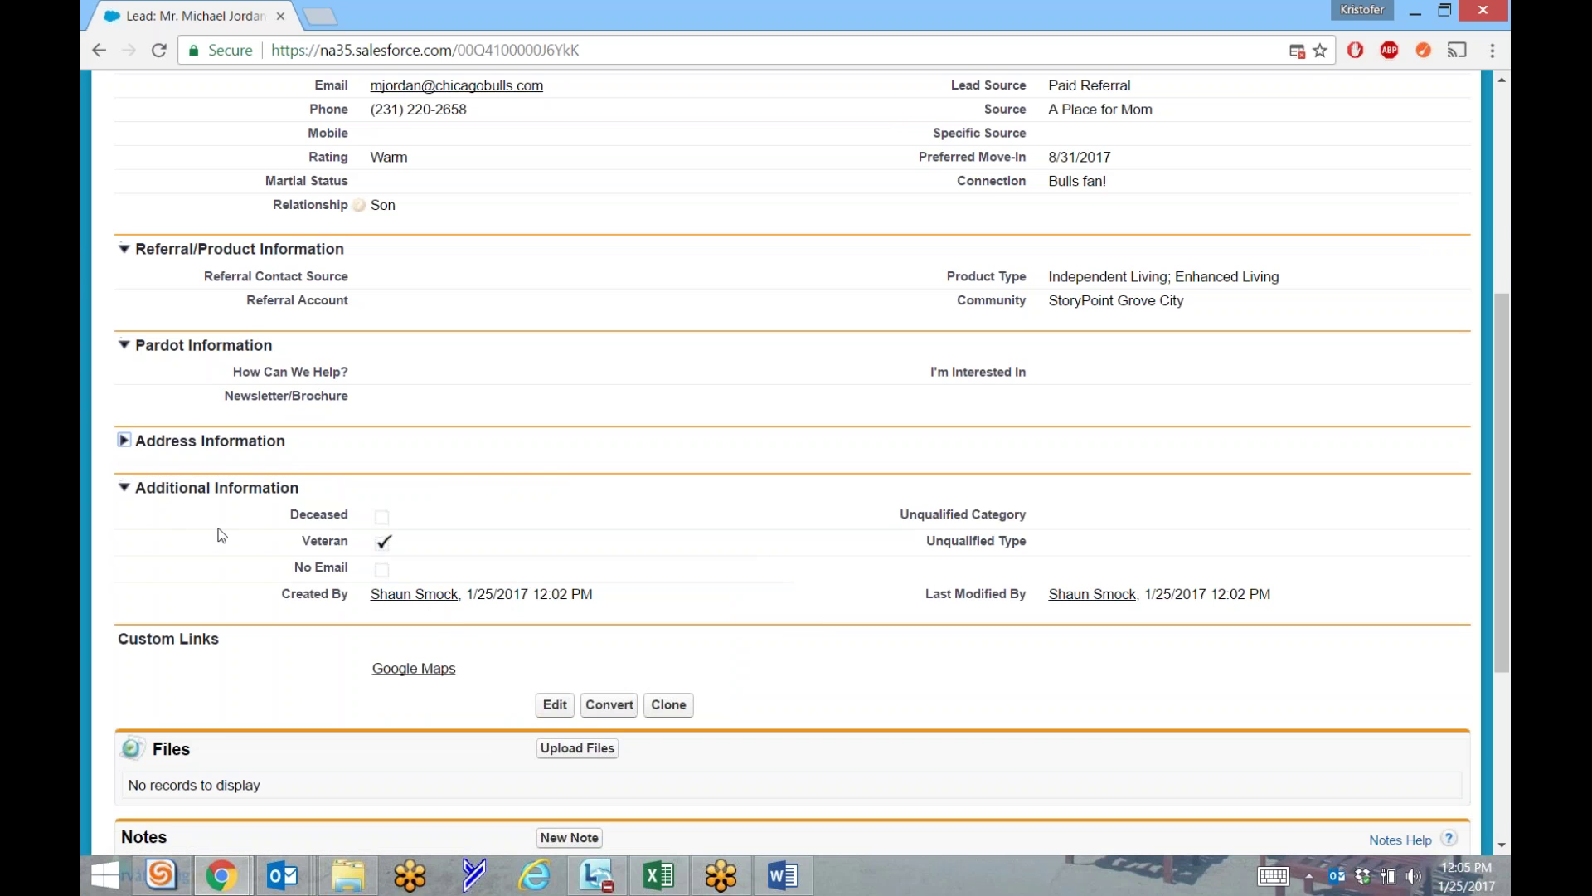
Start a new note for the lead from its Notes list.
{"action": "scroll", "coordinate": [163, 597], "scroll_direction": "down", "scroll_amount": 3}
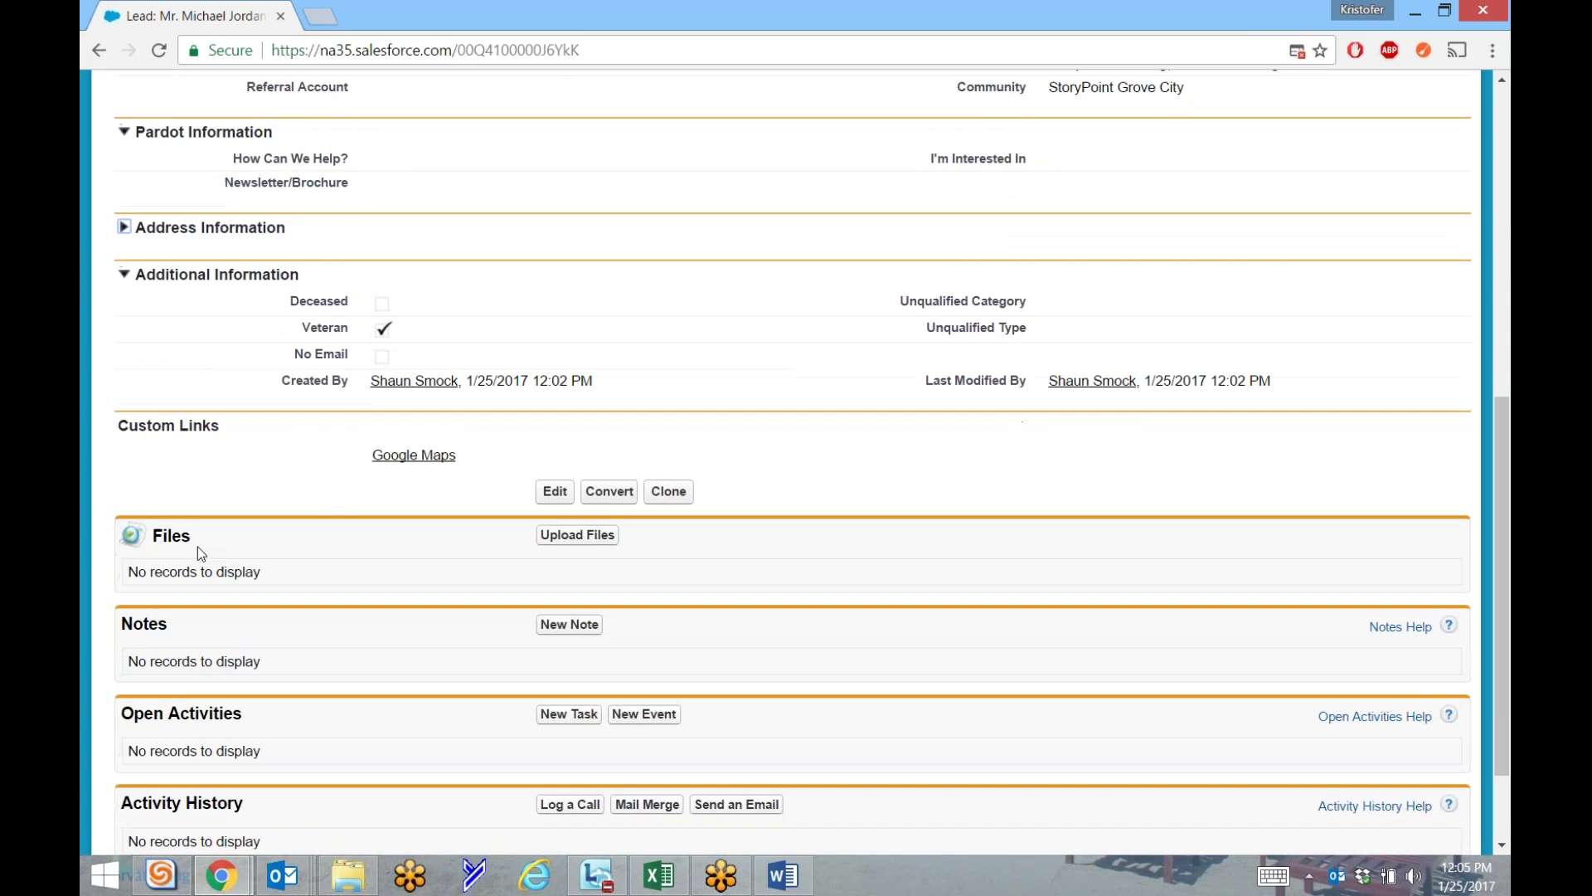
{"action": "scroll", "coordinate": [221, 546], "scroll_direction": "down", "scroll_amount": 2}
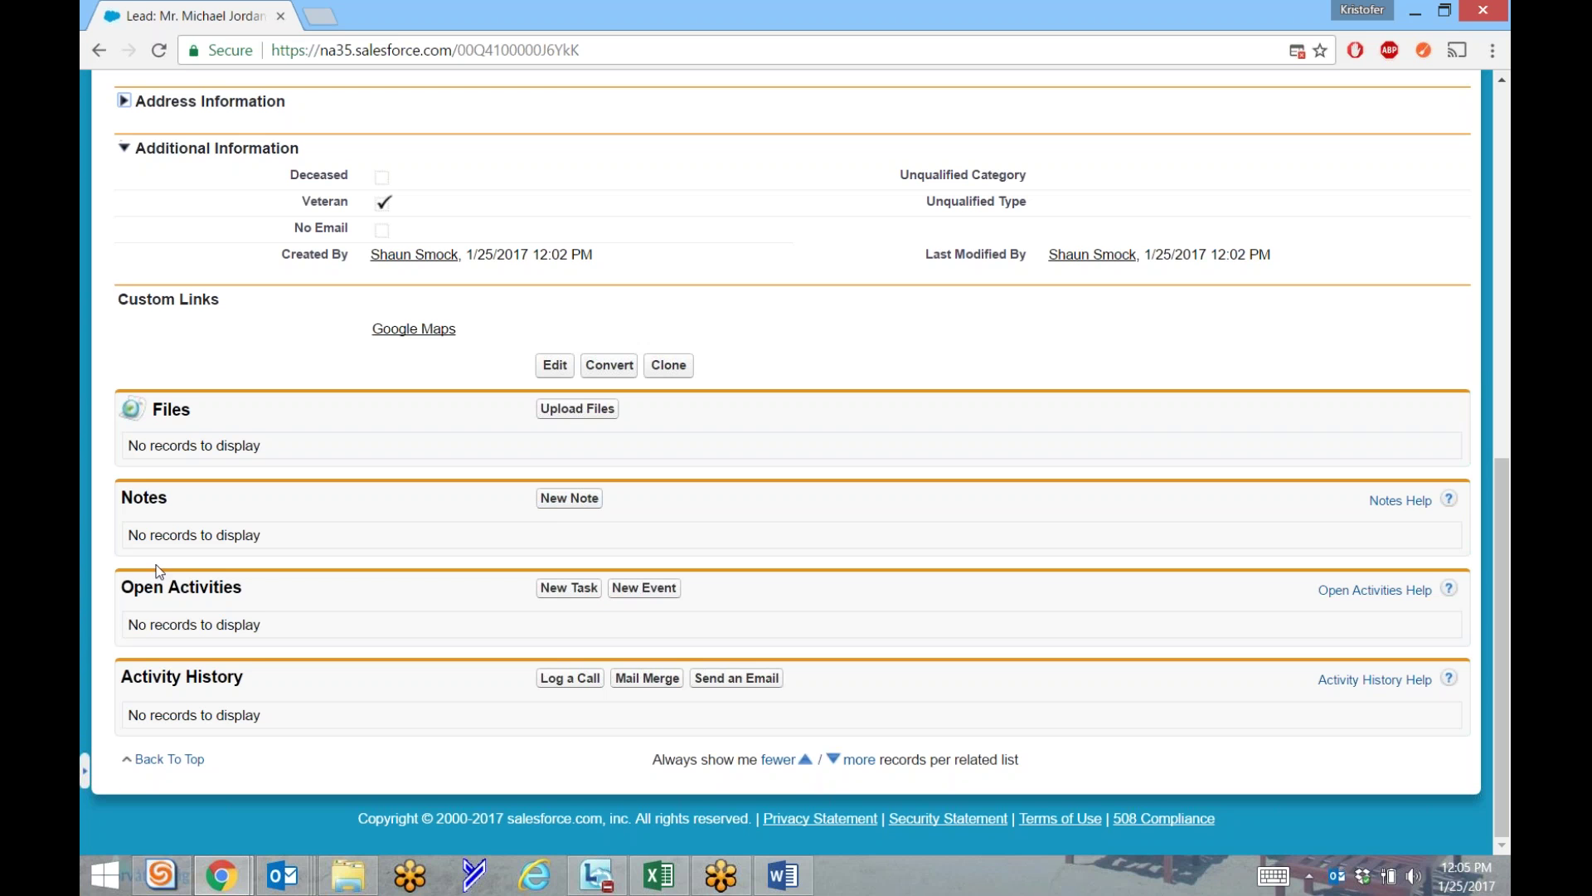
{"action": "left_click", "coordinate": [569, 497]}
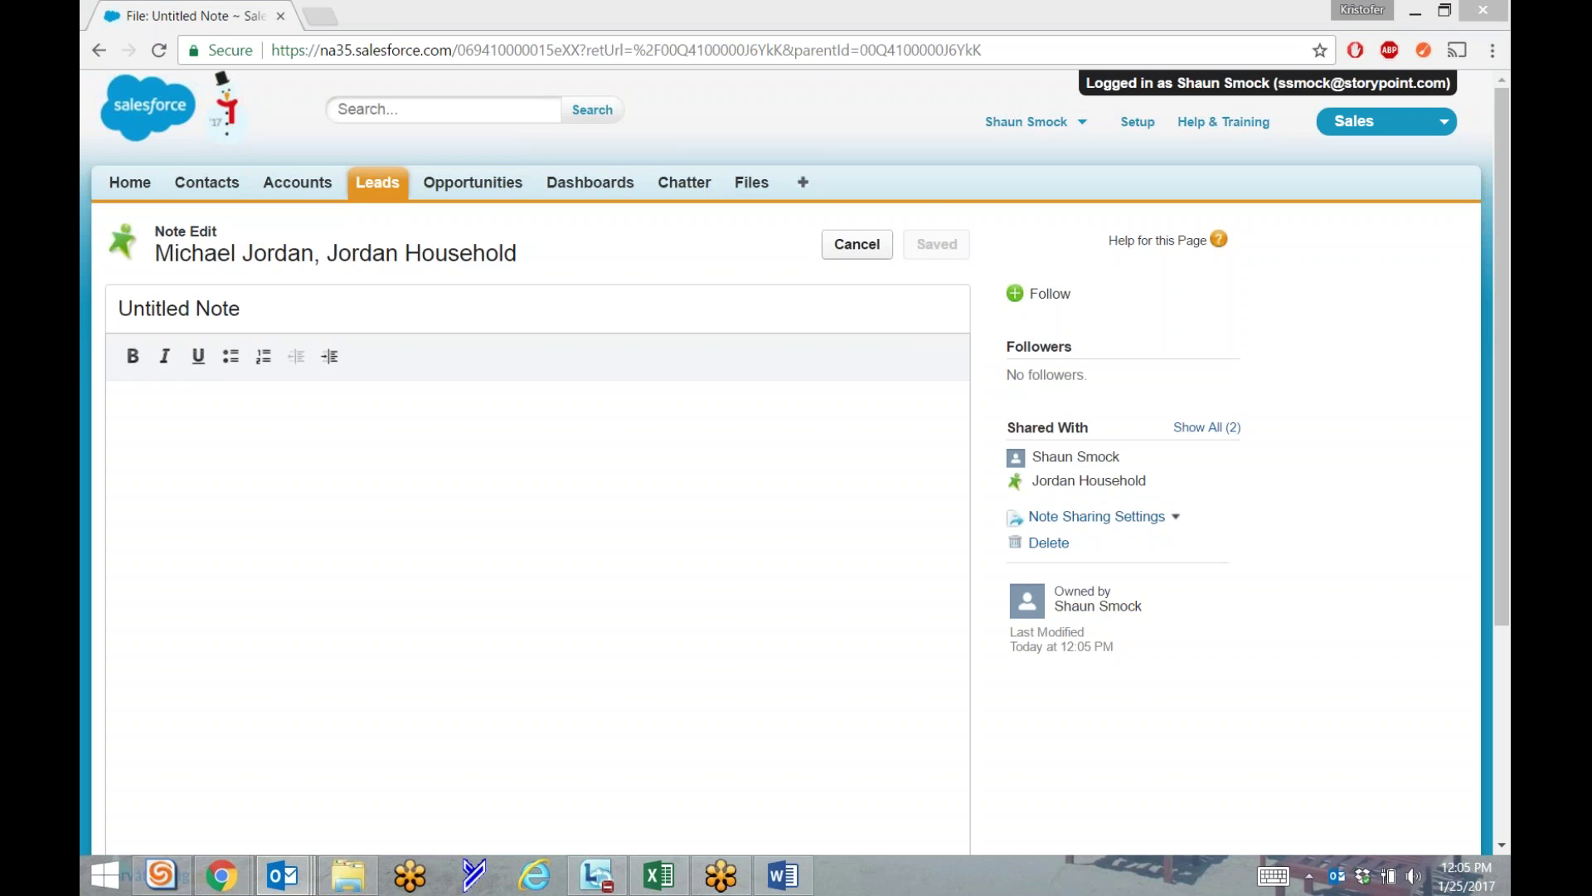
Title the note 'APFM Email' and paste the copied inquiry sentence into its body.
{"action": "triple_click", "coordinate": [217, 311]}
{"action": "type", "text": "APFM Email"}
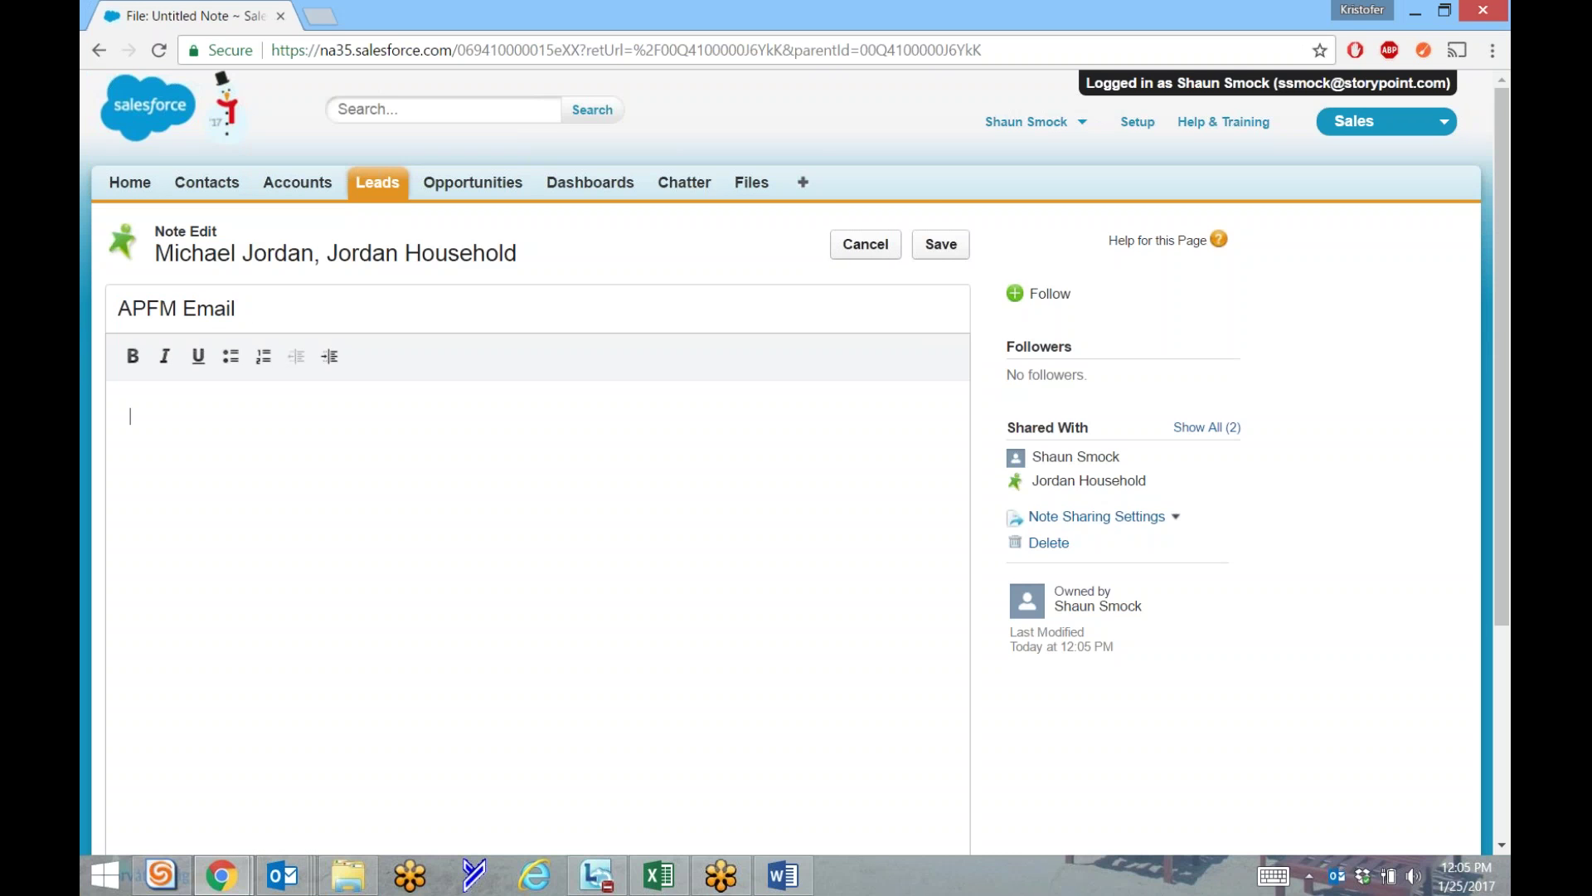
{"action": "key", "text": "alt+Tab"}
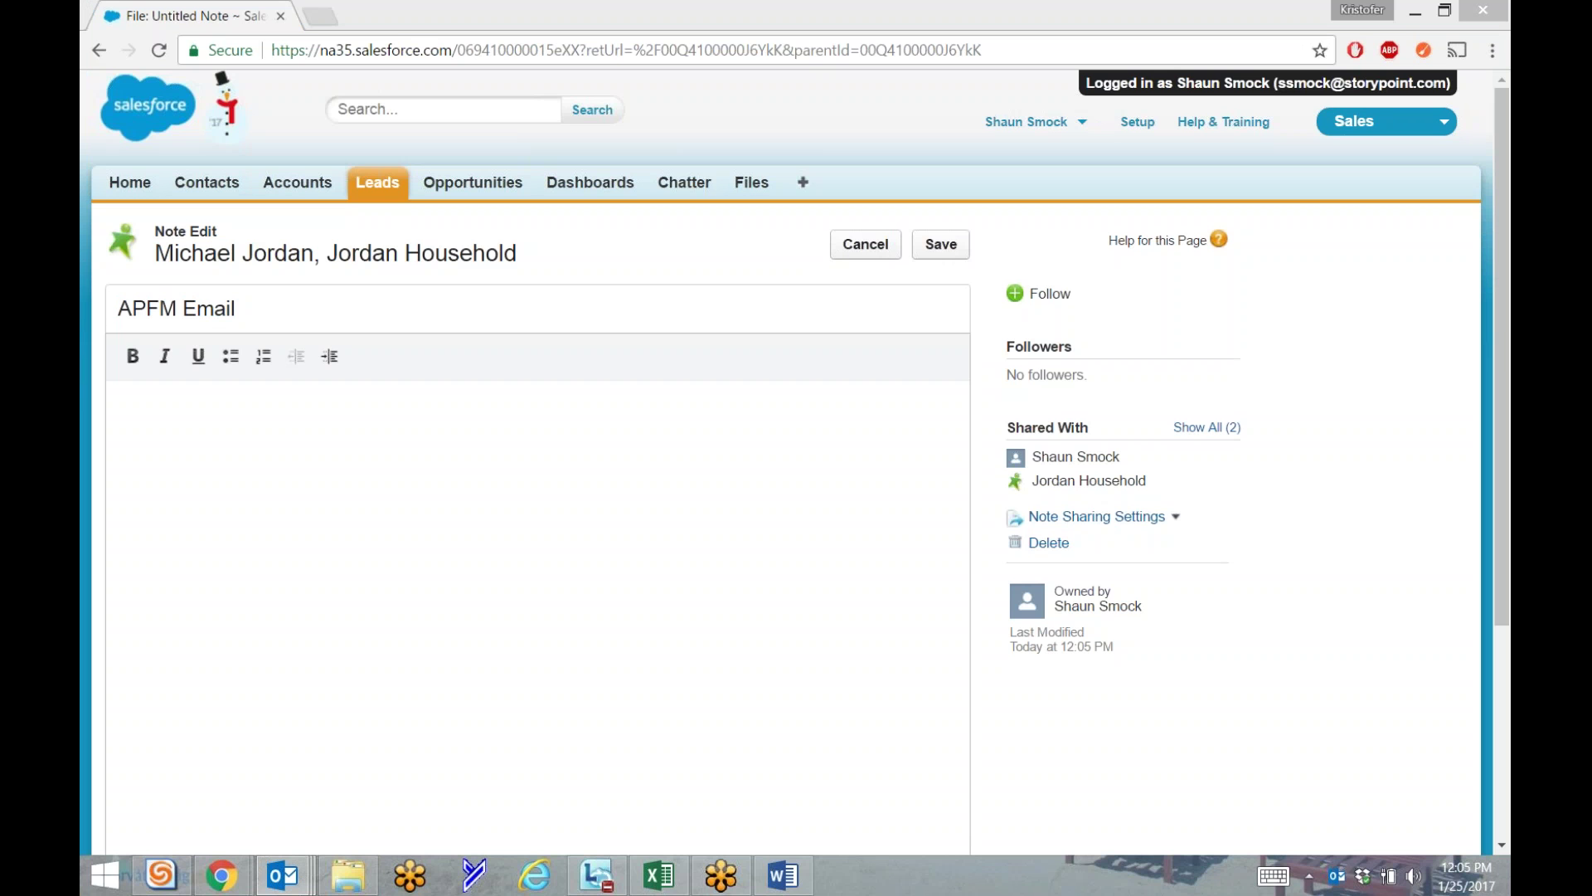
{"action": "left_click", "coordinate": [370, 462]}
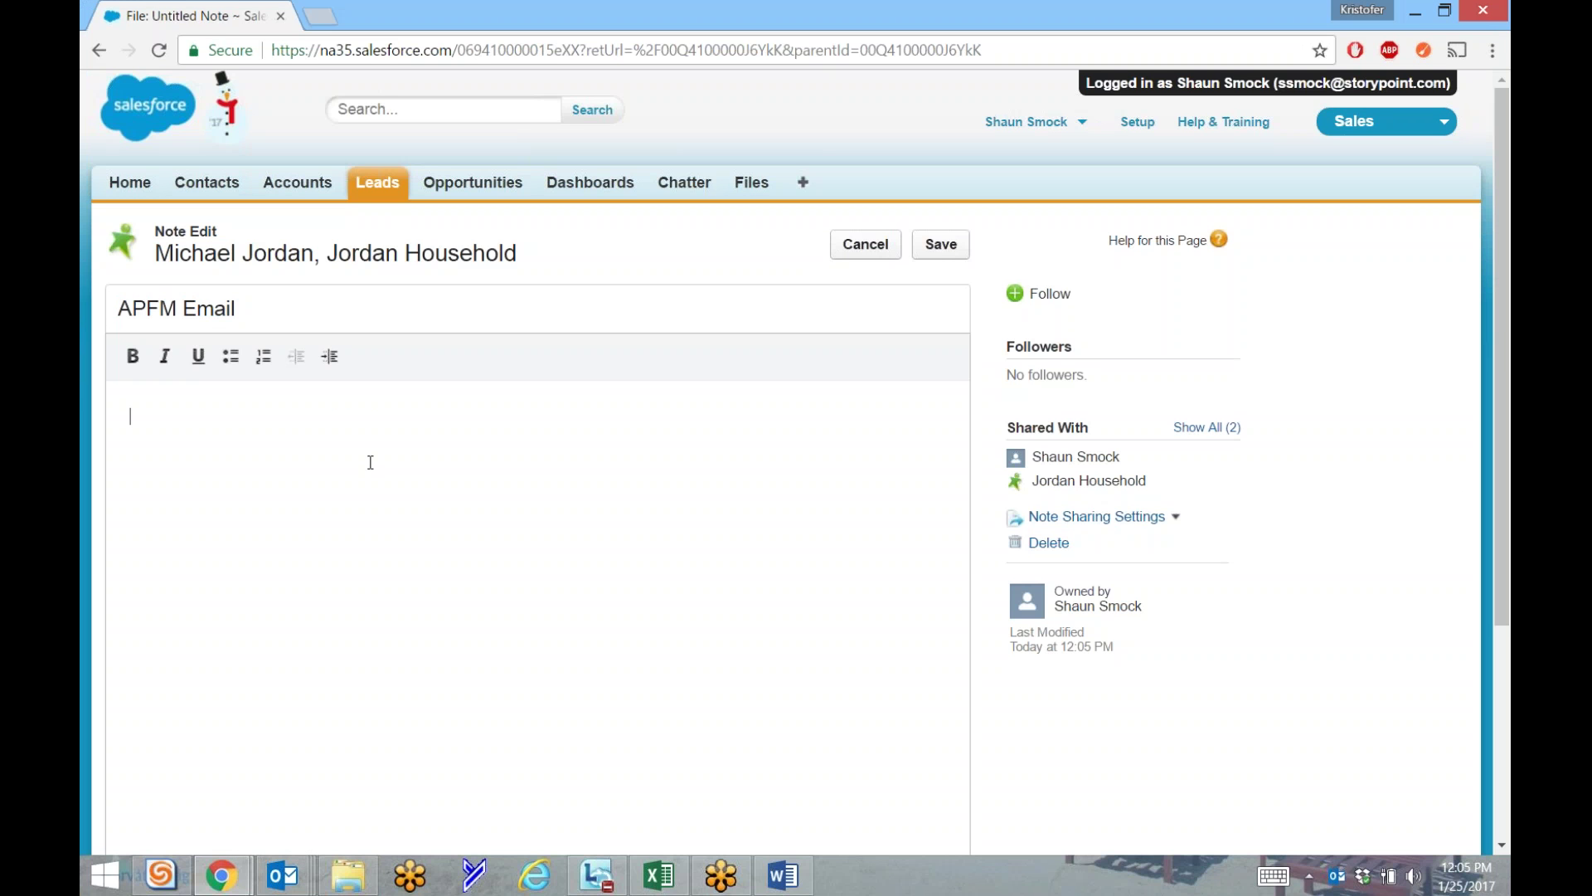
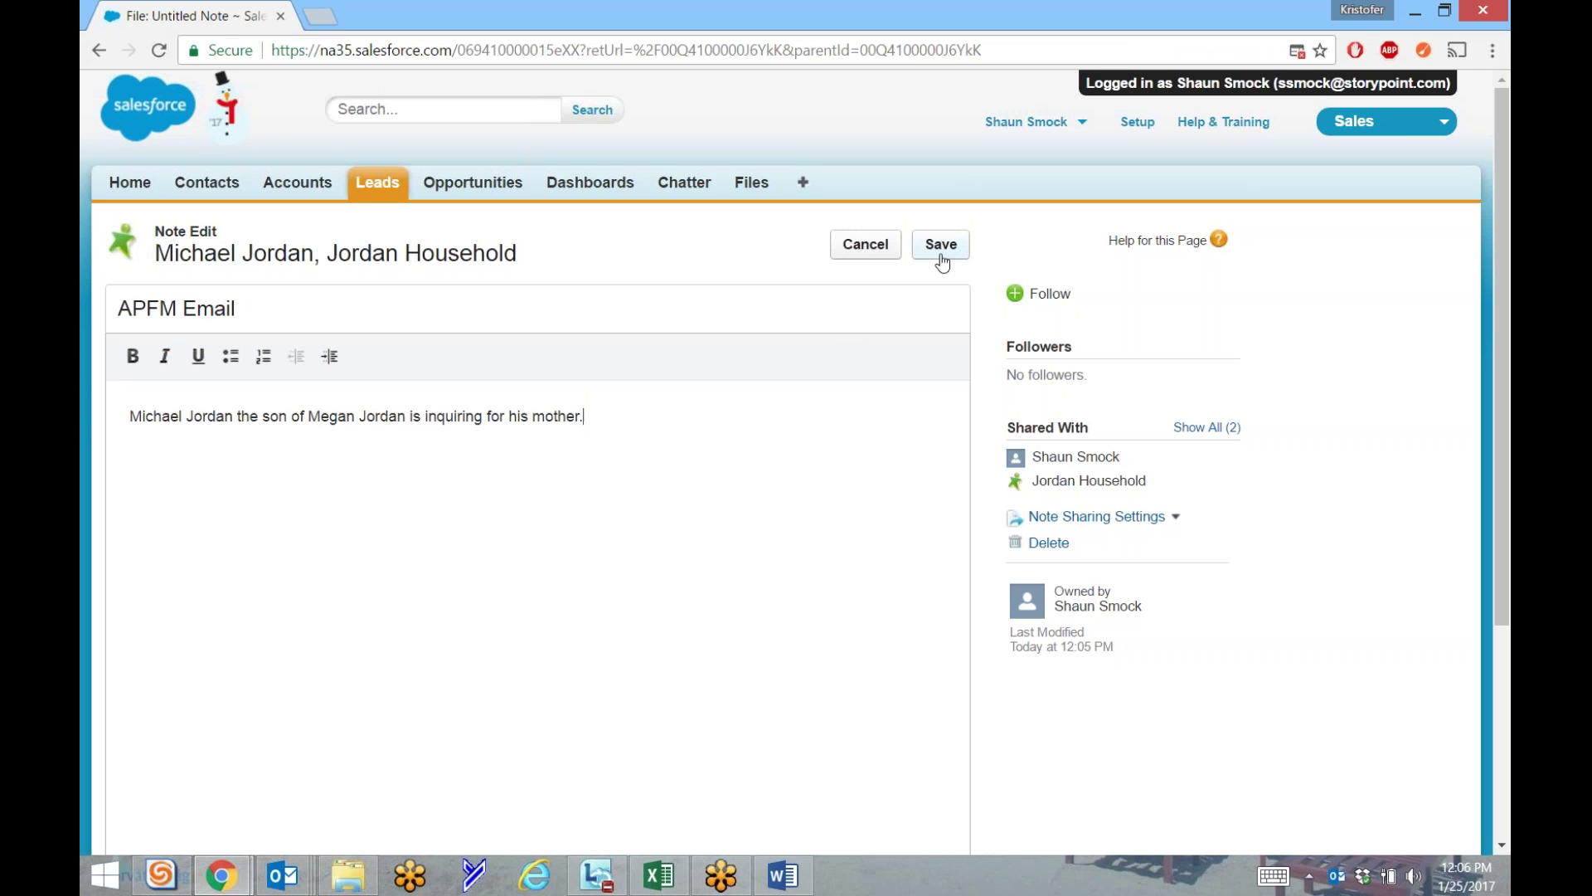
Save the note text and compare it against the Outlook email.
{"action": "left_click", "coordinate": [942, 261]}
{"action": "key", "text": "alt+Tab"}
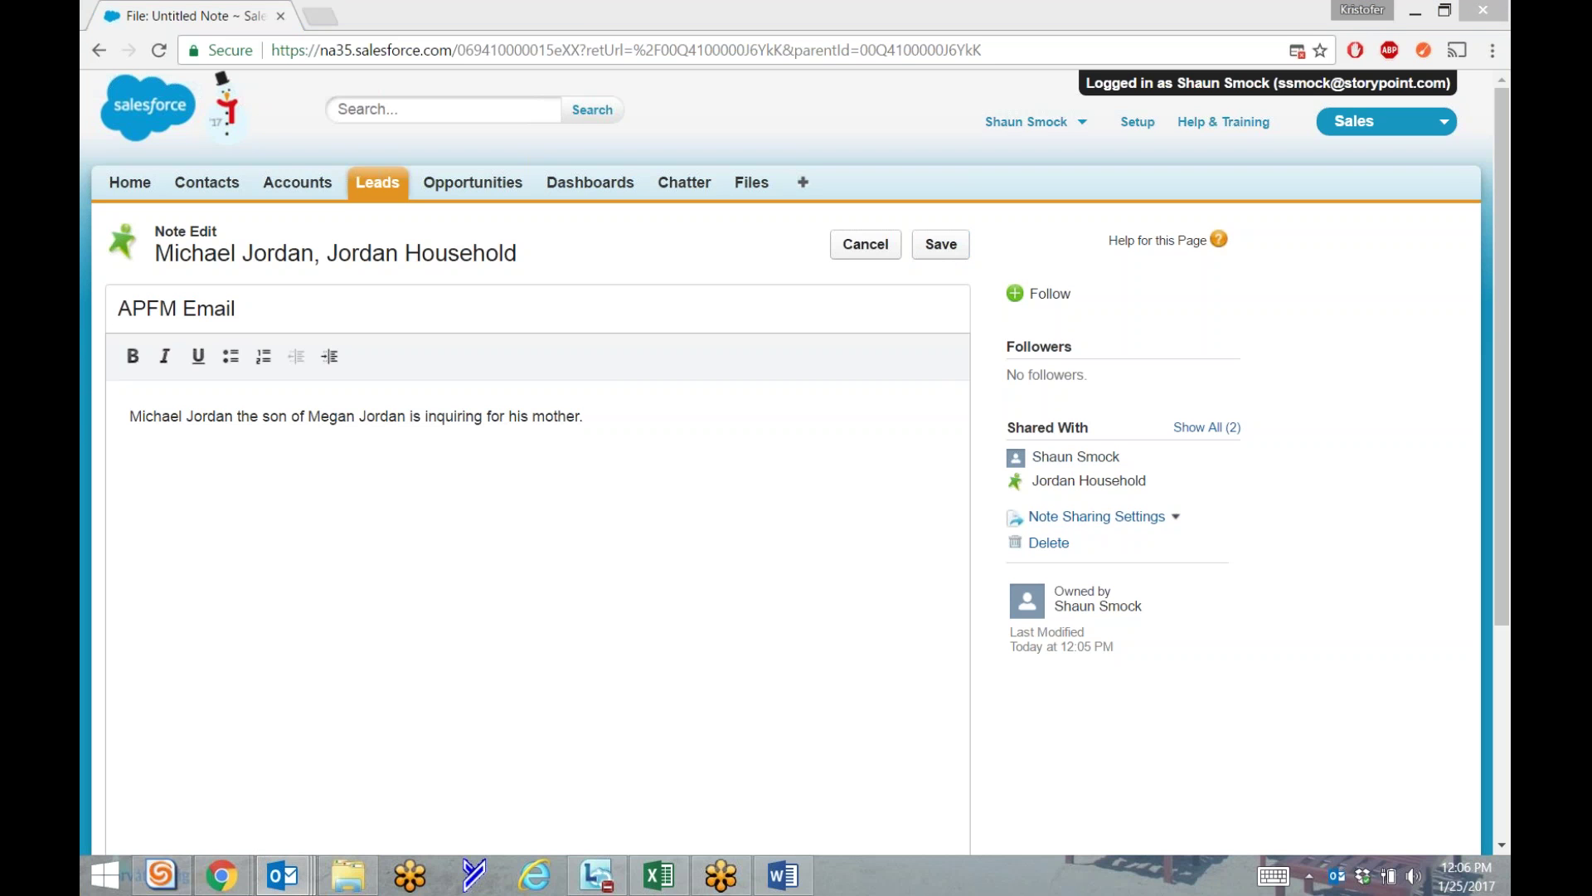
{"action": "key", "text": "alt+Tab"}
{"action": "key", "text": "alt+Tab"}
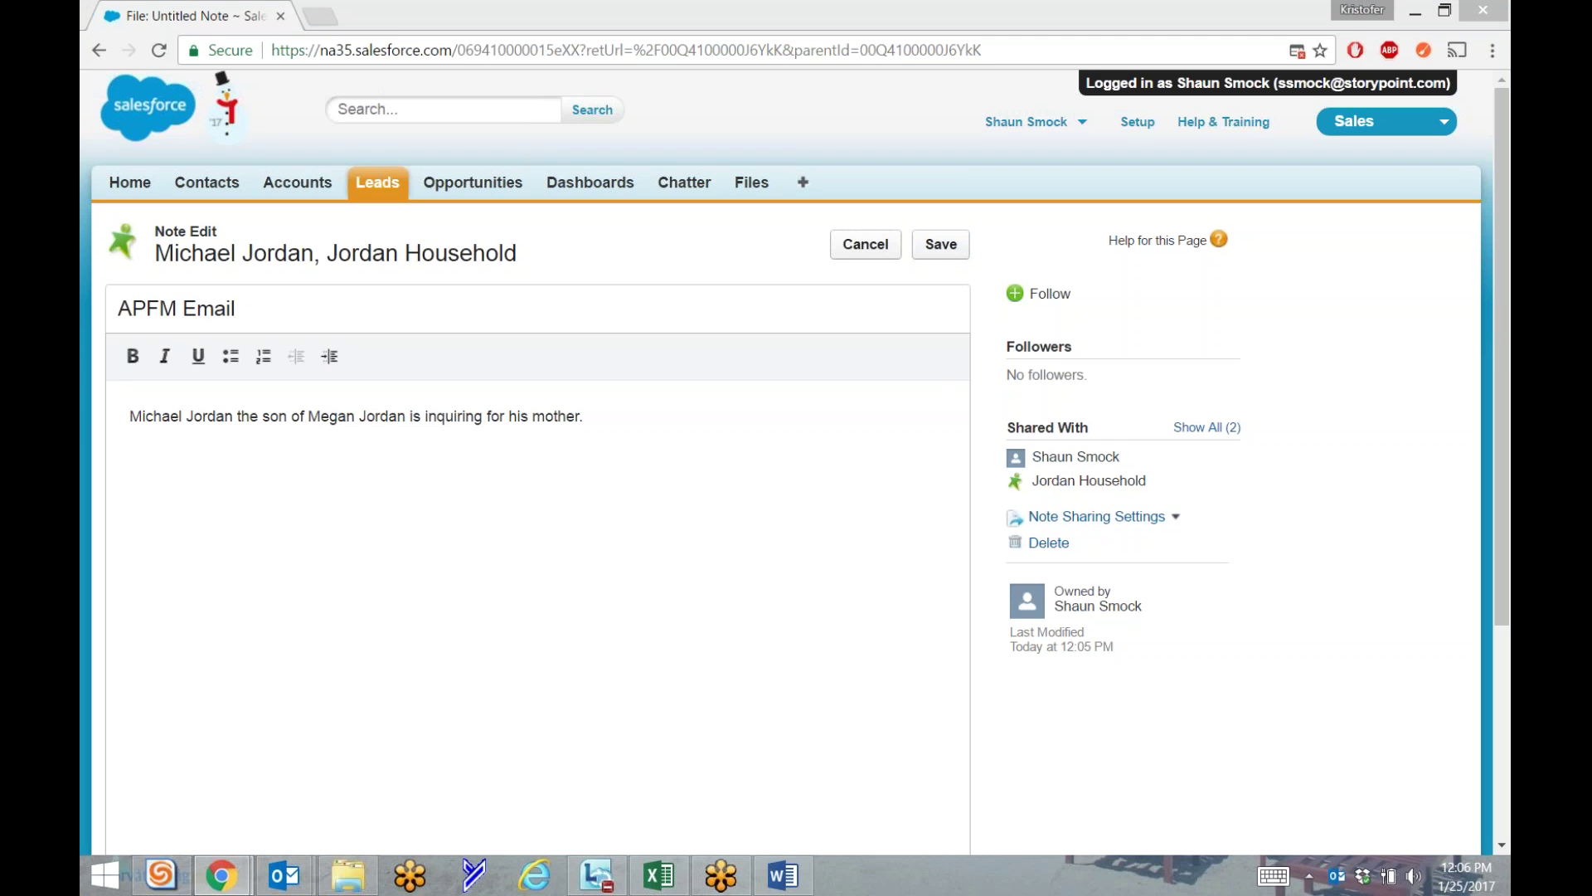
{"action": "key", "text": "alt+Tab"}
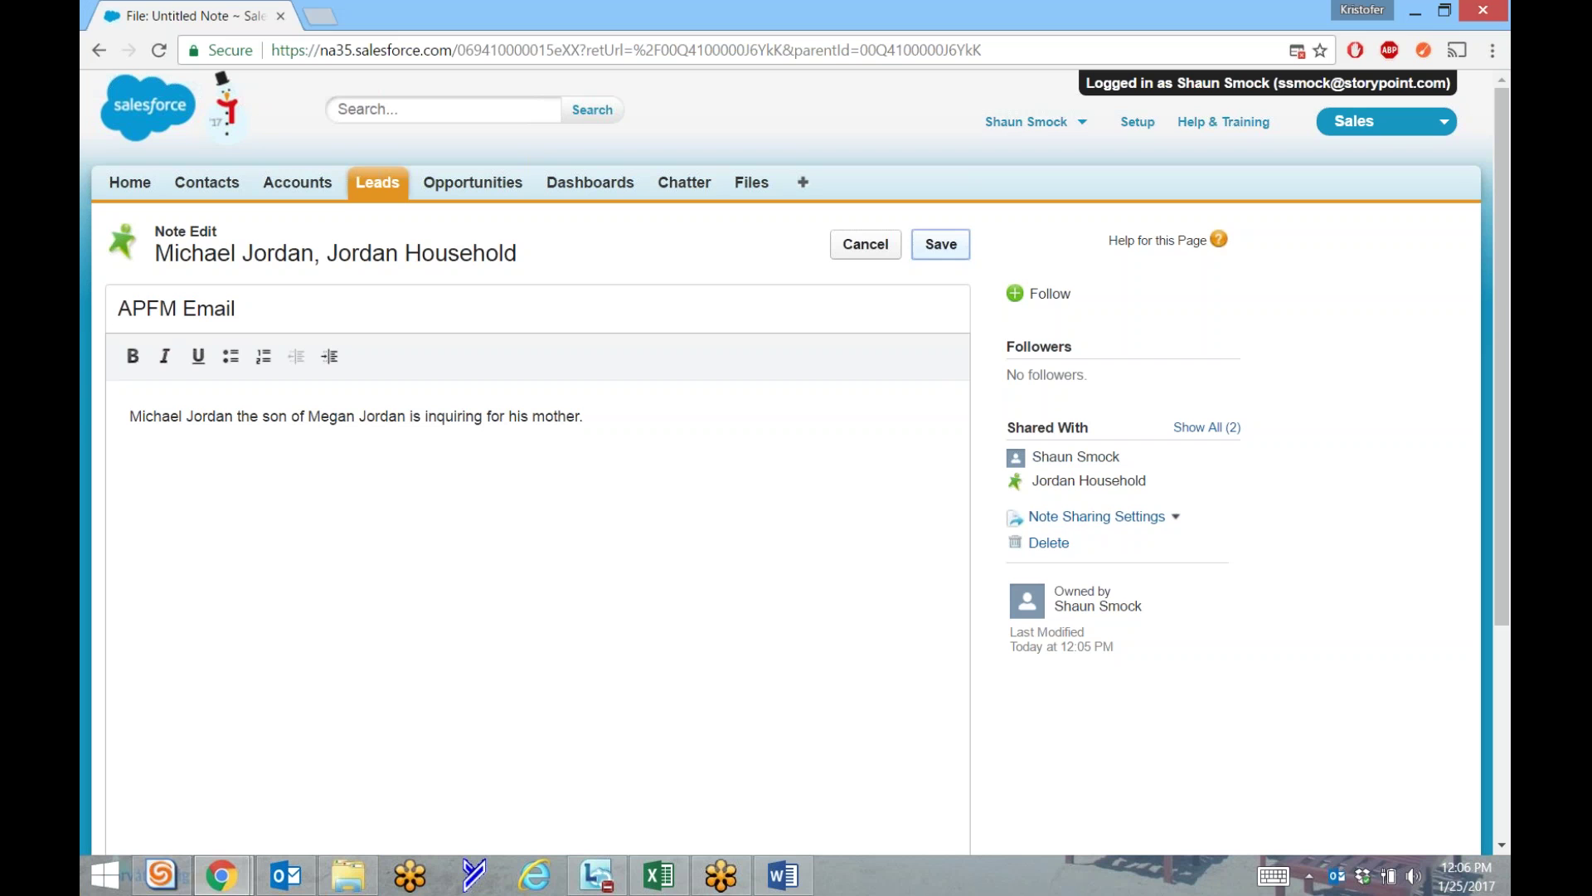
{"action": "key", "text": "alt+Tab"}
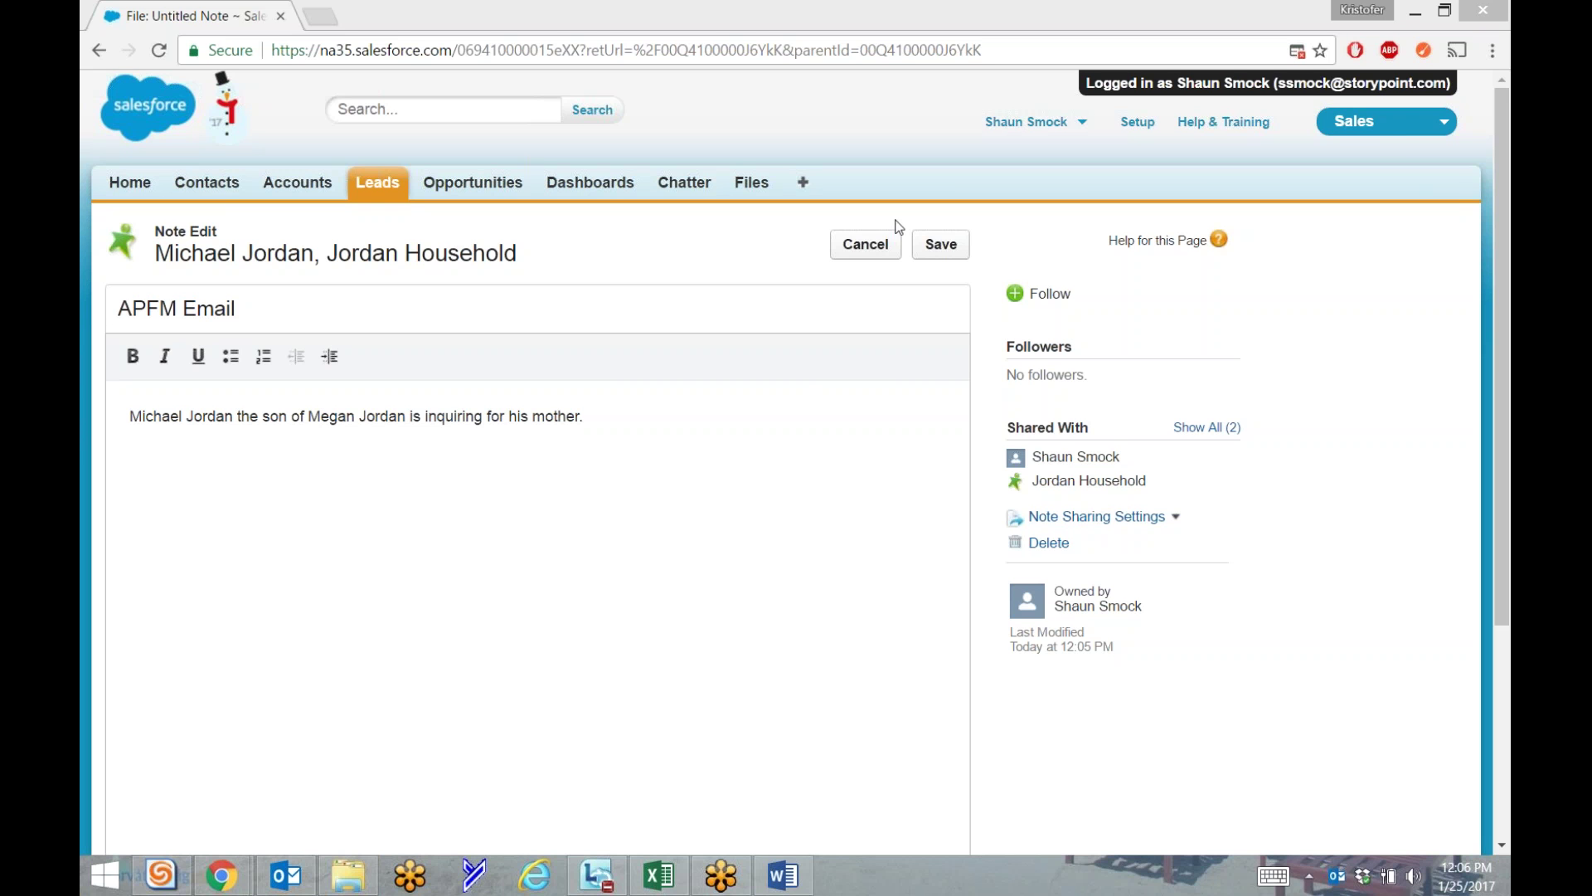
Save the APFM Email note and return to the Home page.
{"action": "left_click", "coordinate": [939, 251]}
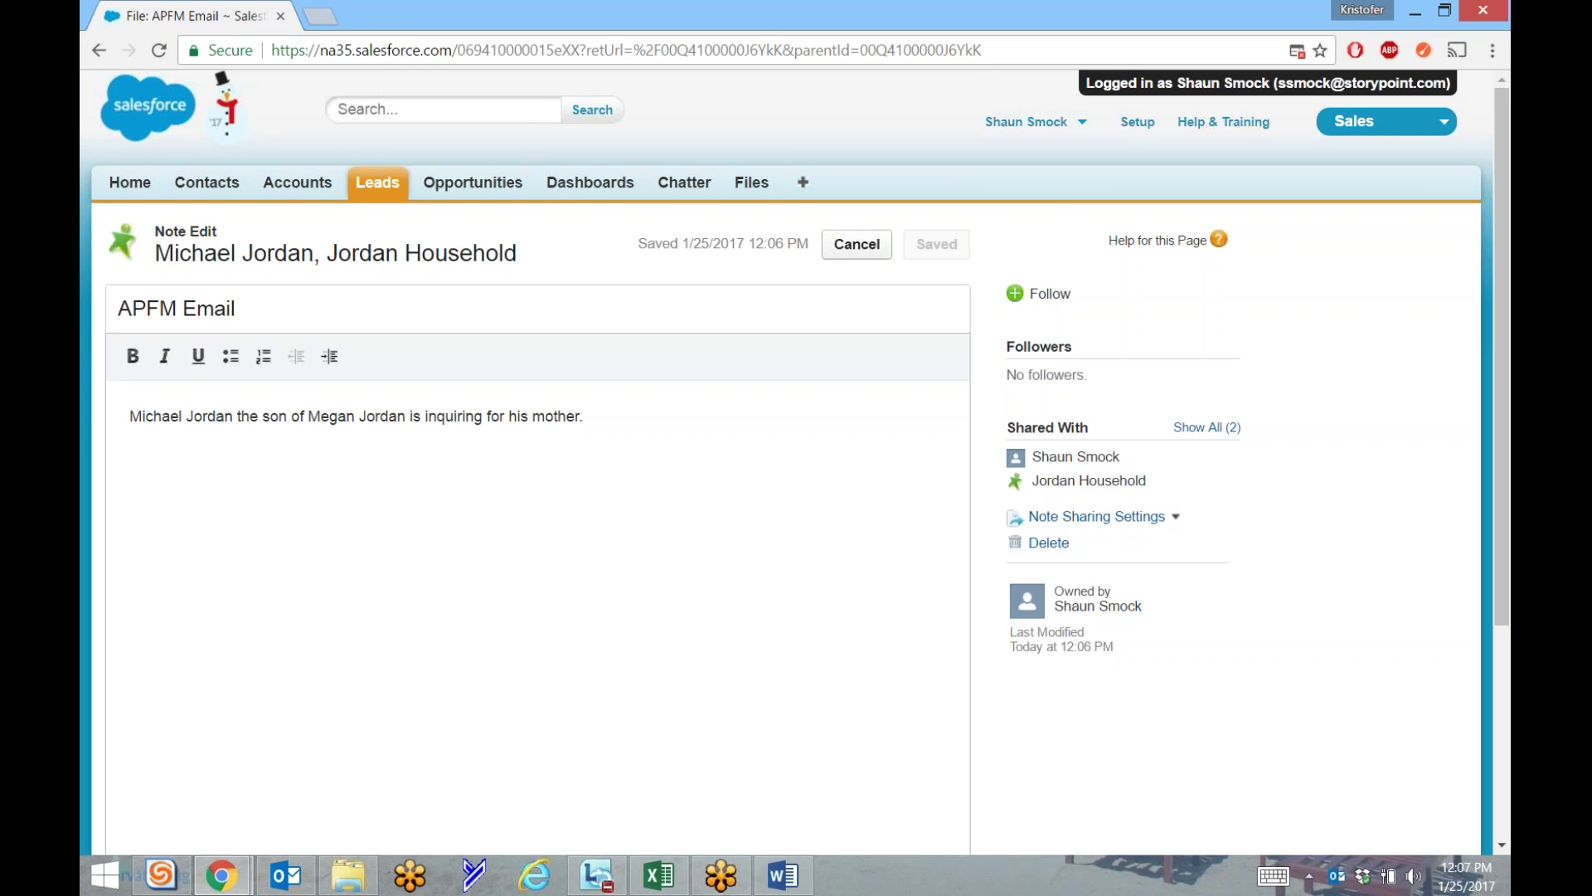
{"action": "left_click", "coordinate": [132, 188]}
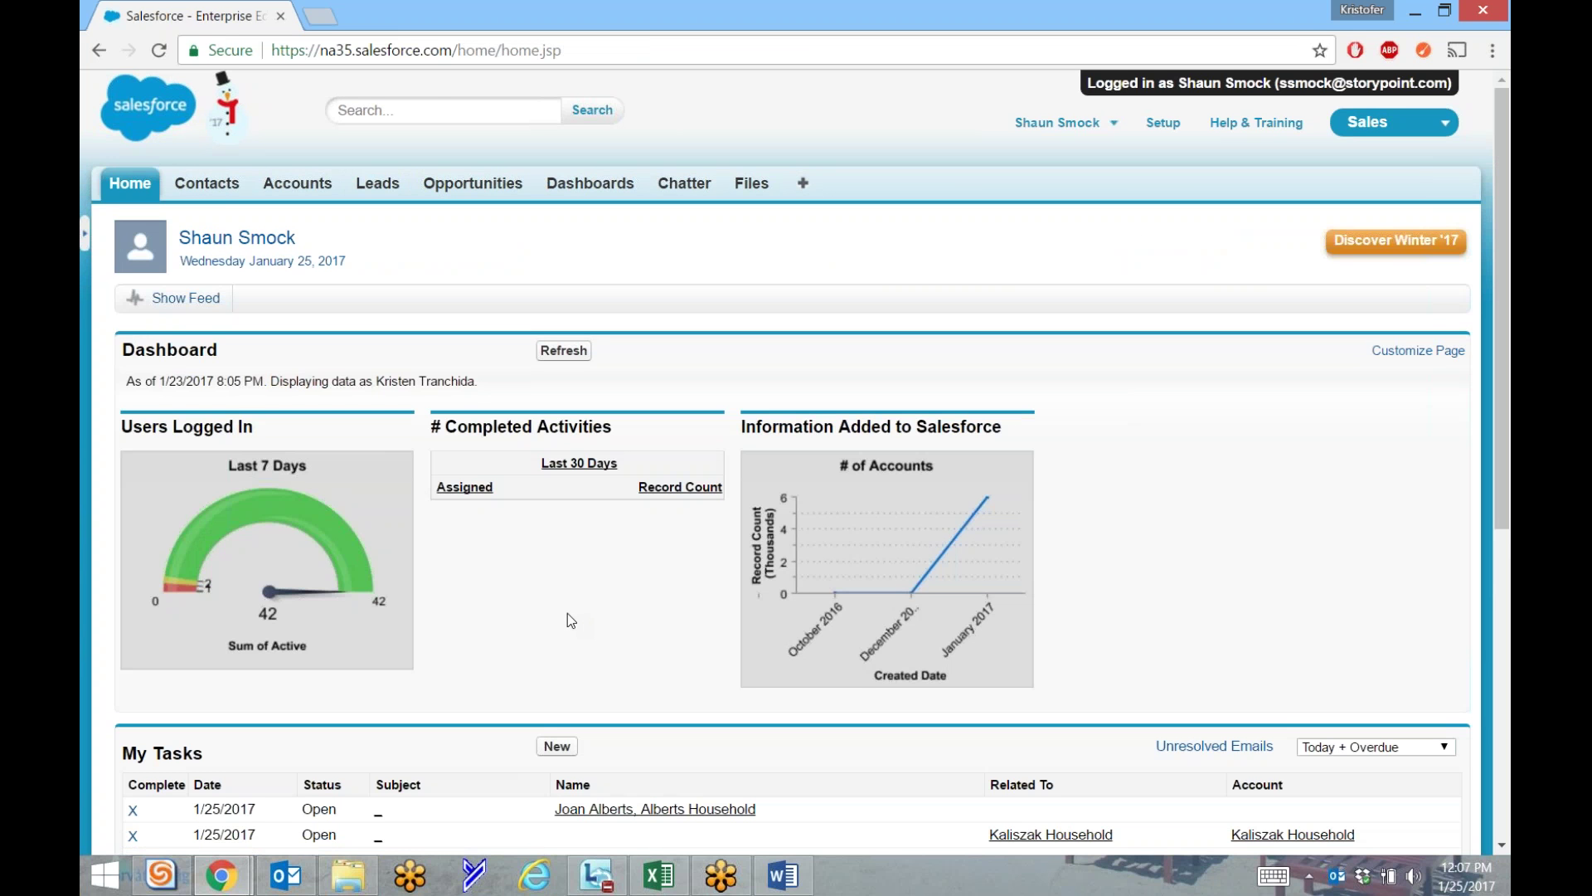
Search all records for the lead's full name.
{"action": "left_click", "coordinate": [395, 109]}
{"action": "type", "text": "miche"}
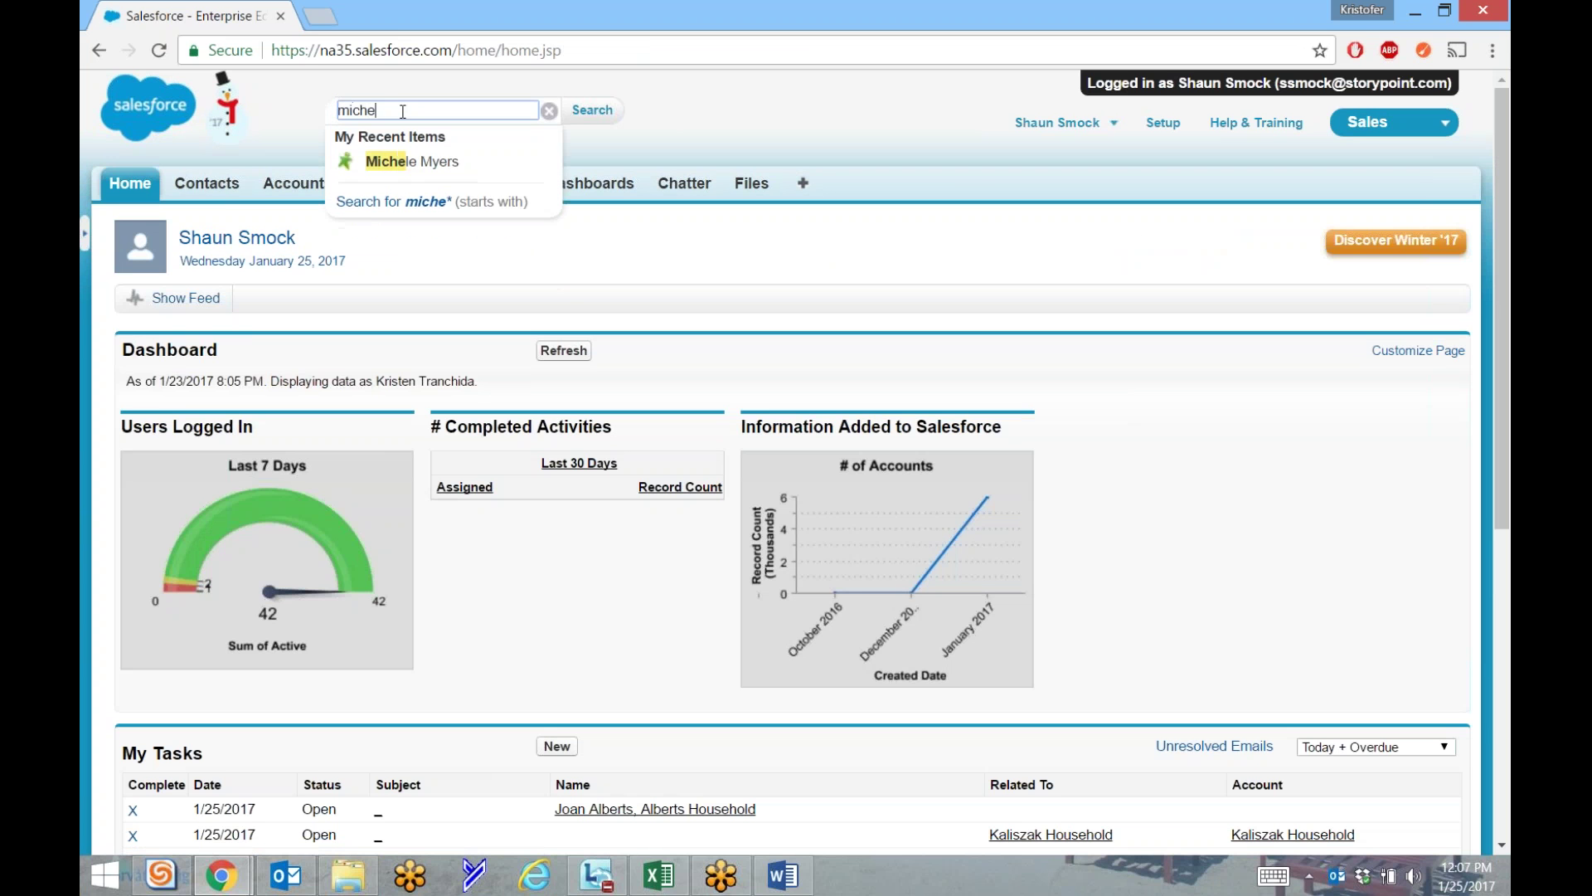
{"action": "key", "text": "BackSpace"}
{"action": "type", "text": "a"}
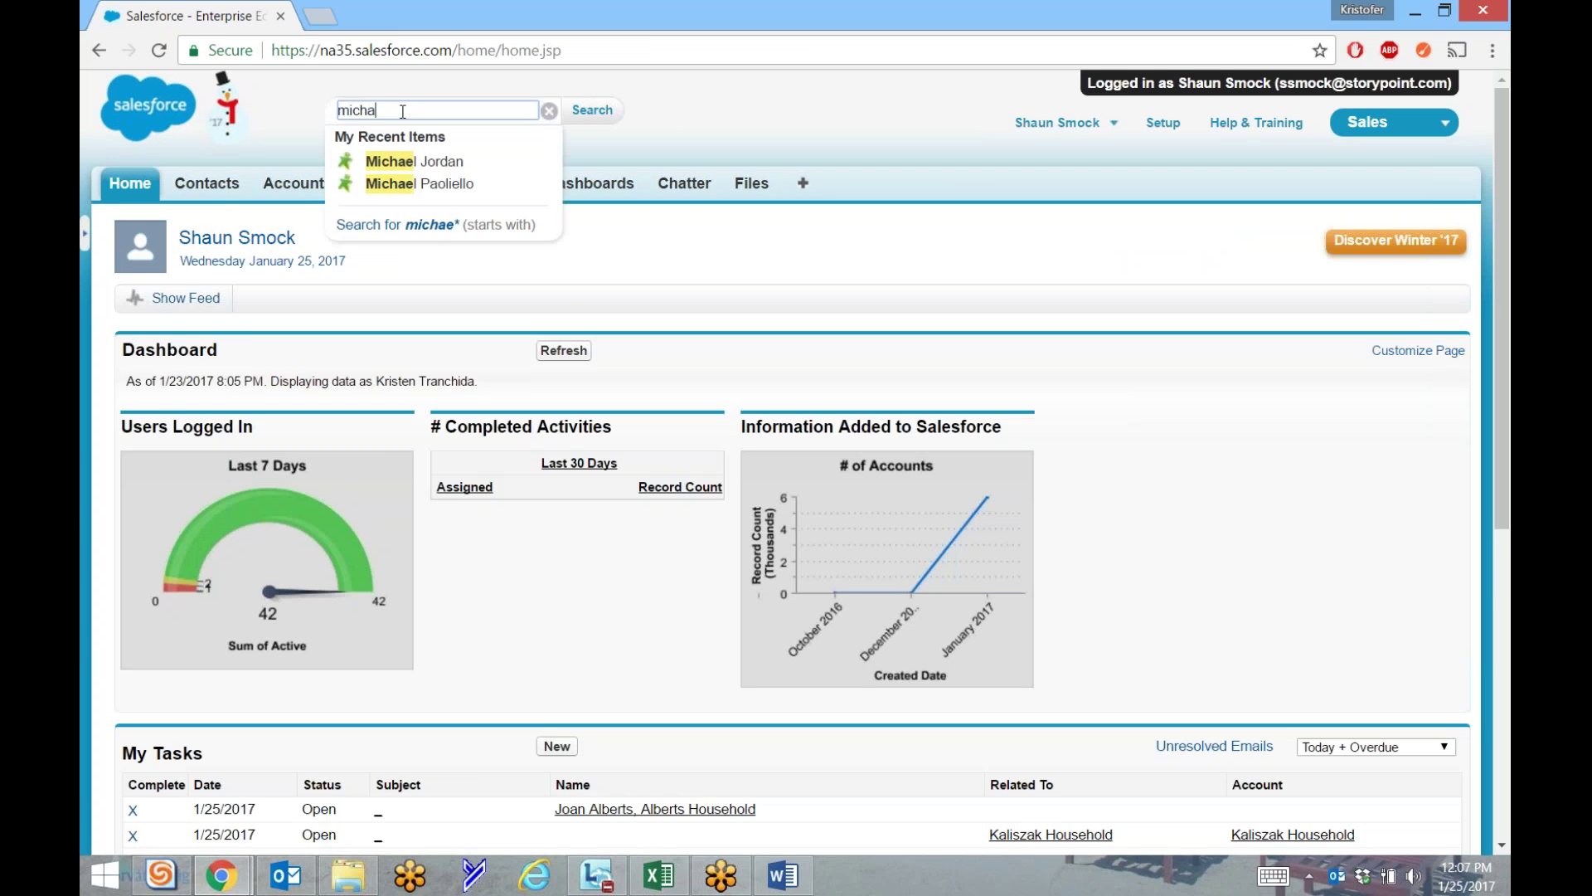
{"action": "type", "text": "el jordan"}
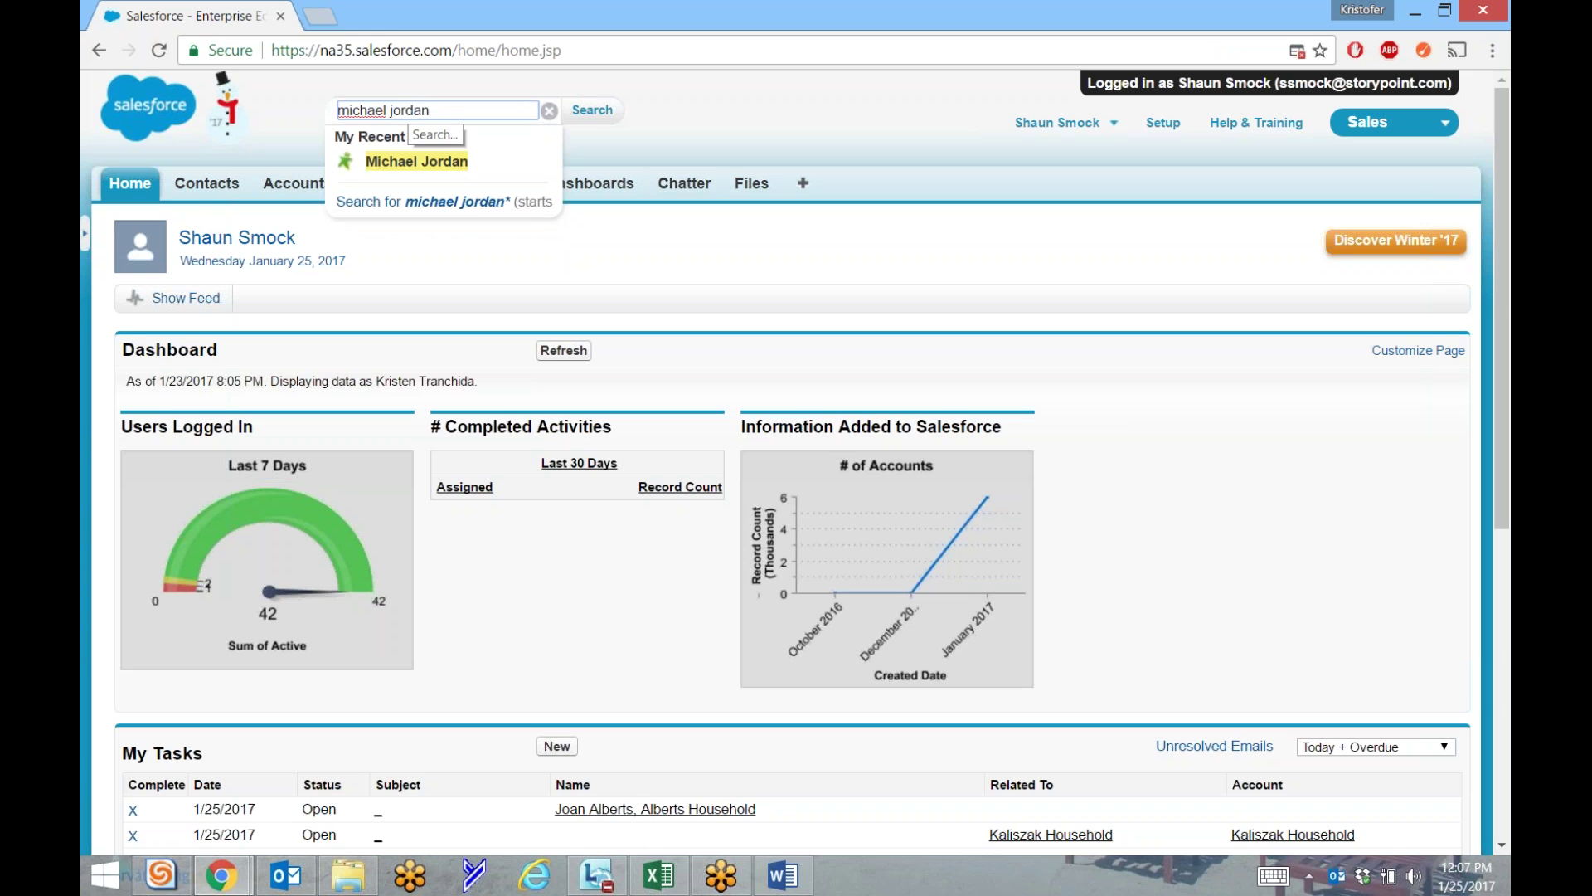
{"action": "key", "text": "Return"}
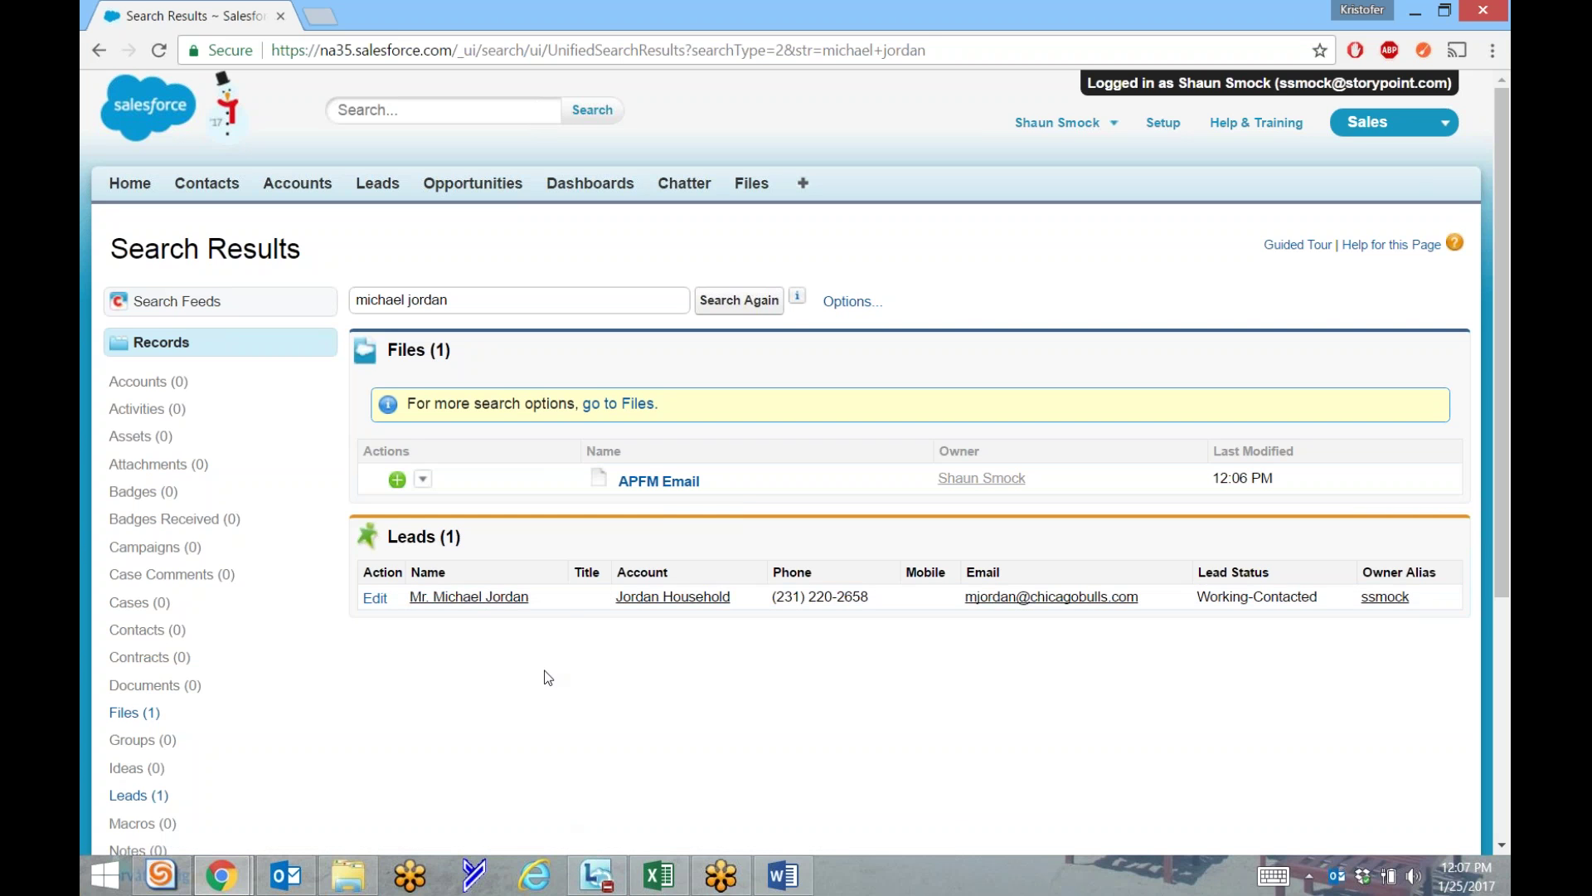
Open the lead's record from the Leads results and confirm the APFM Email note is listed under Notes.
{"action": "left_click", "coordinate": [679, 603]}
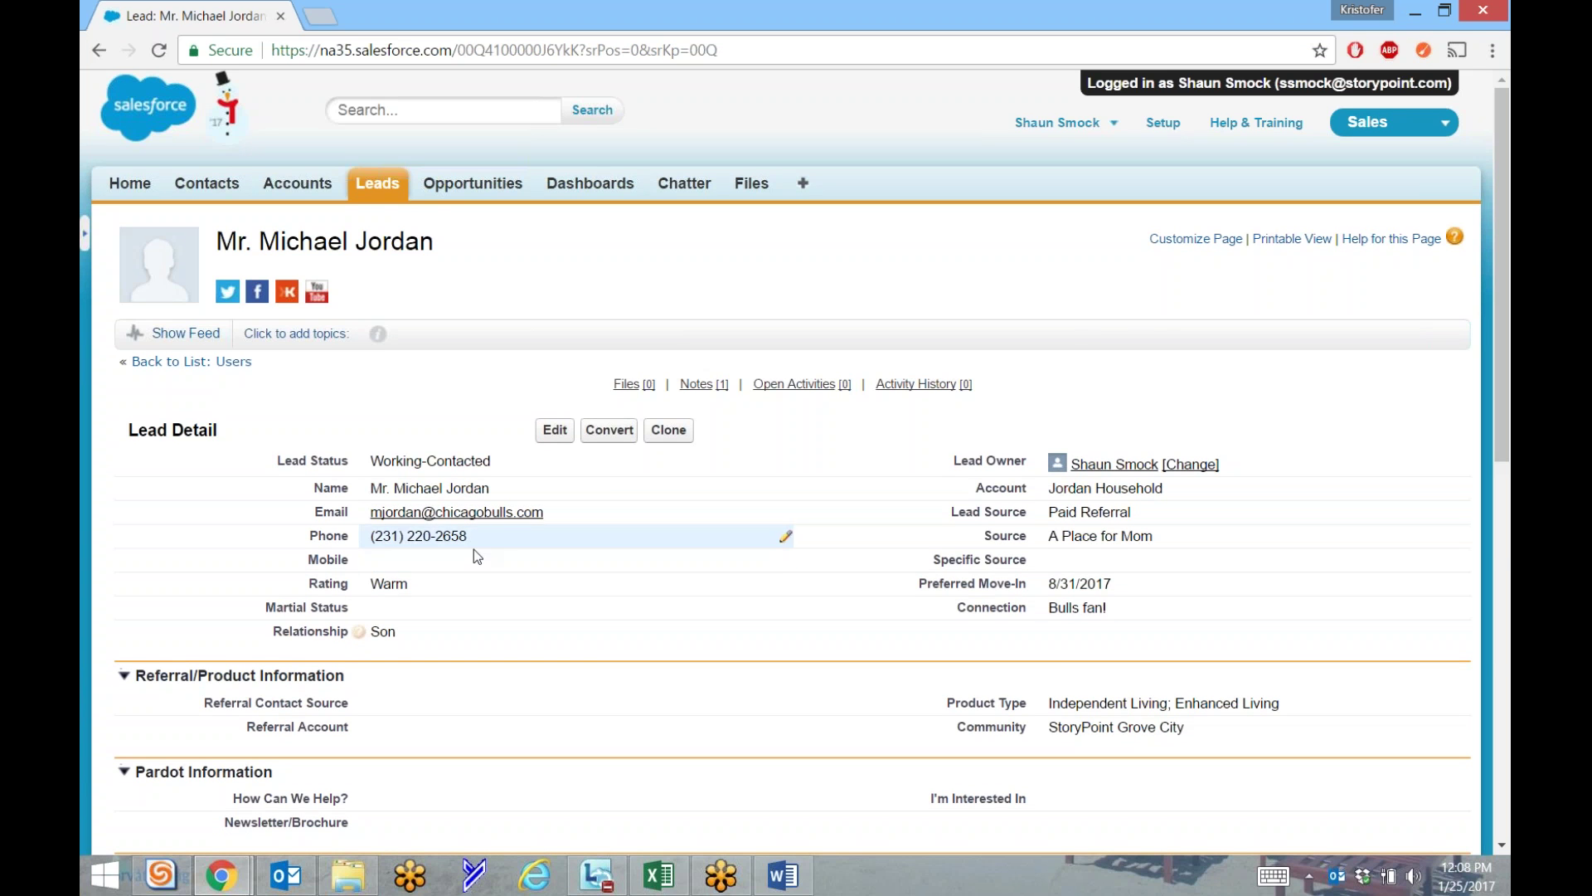
{"action": "scroll", "coordinate": [475, 556], "scroll_direction": "down", "scroll_amount": 7}
{"action": "scroll", "coordinate": [474, 556], "scroll_direction": "down", "scroll_amount": 2}
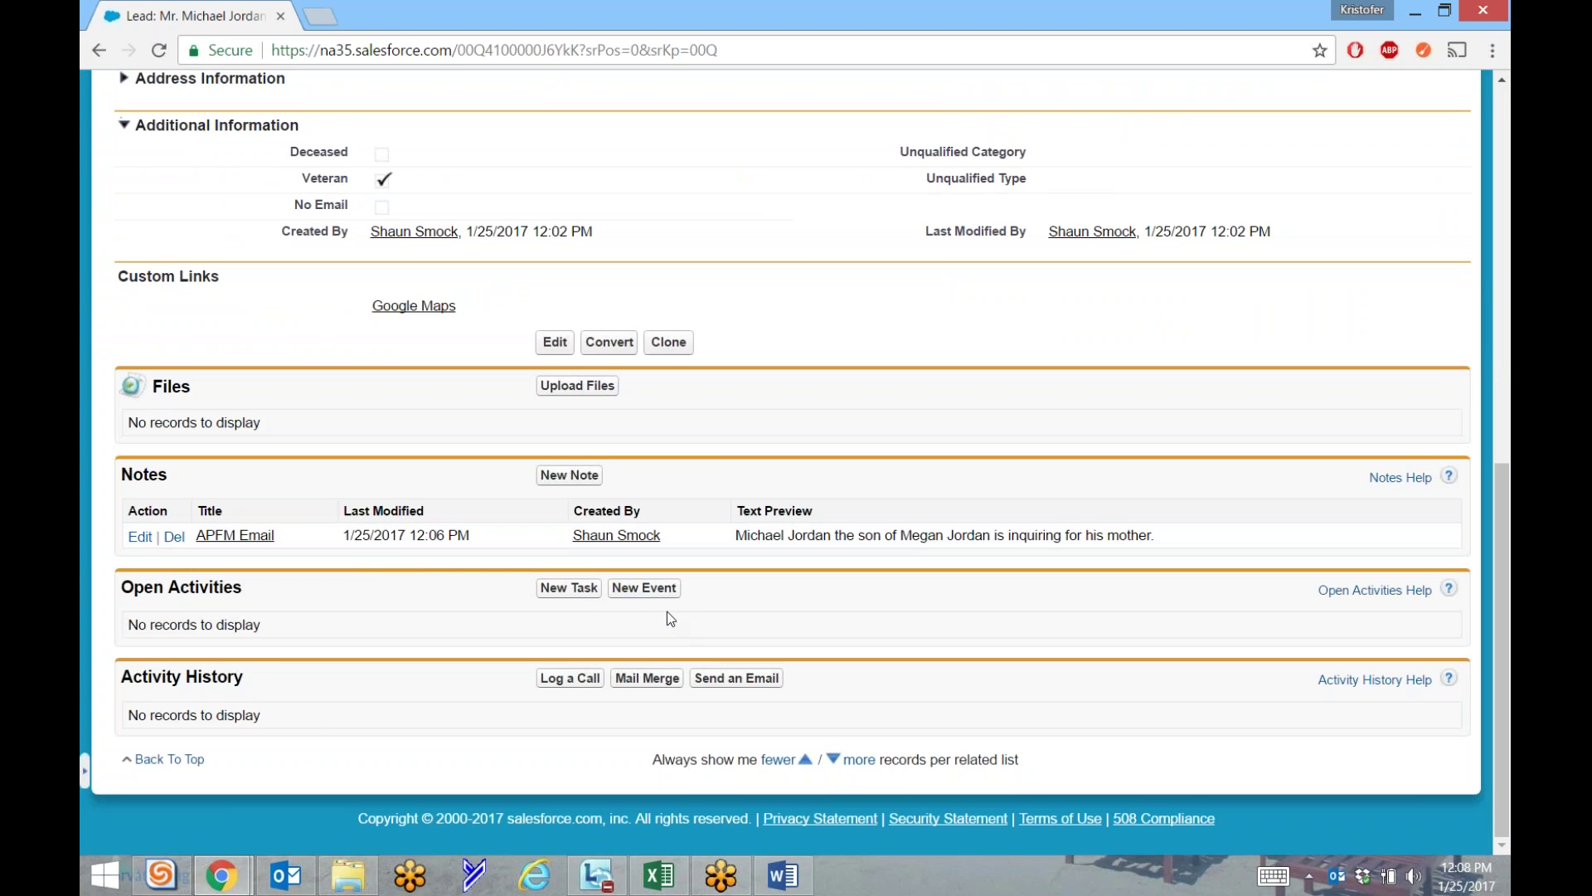
{"action": "scroll", "coordinate": [292, 711], "scroll_direction": "up", "scroll_amount": 3}
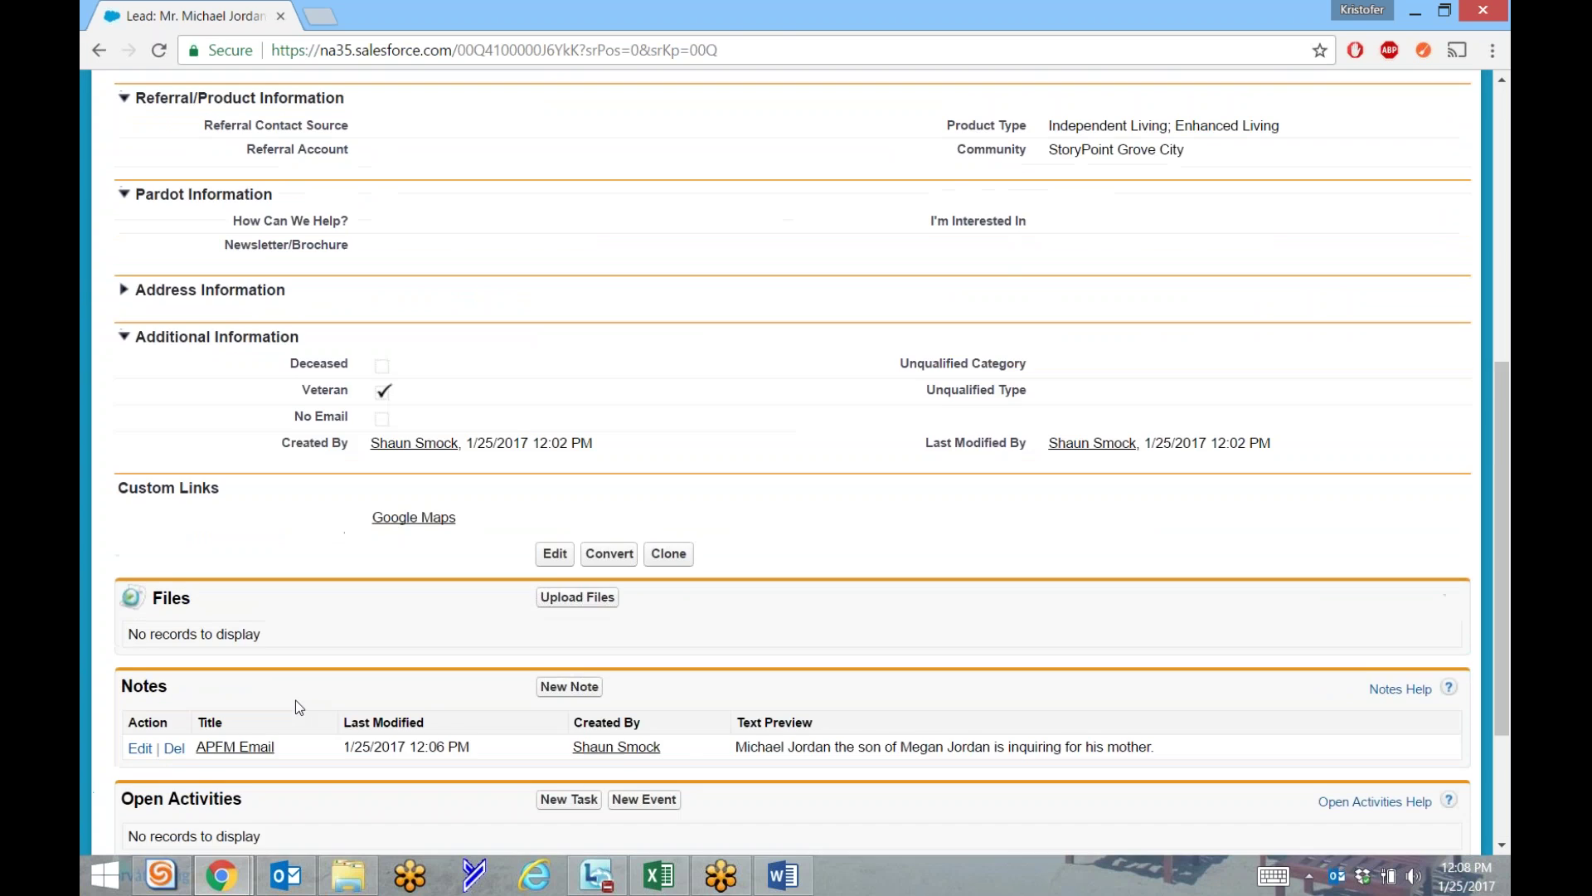
{"action": "scroll", "coordinate": [295, 698], "scroll_direction": "up", "scroll_amount": 7}
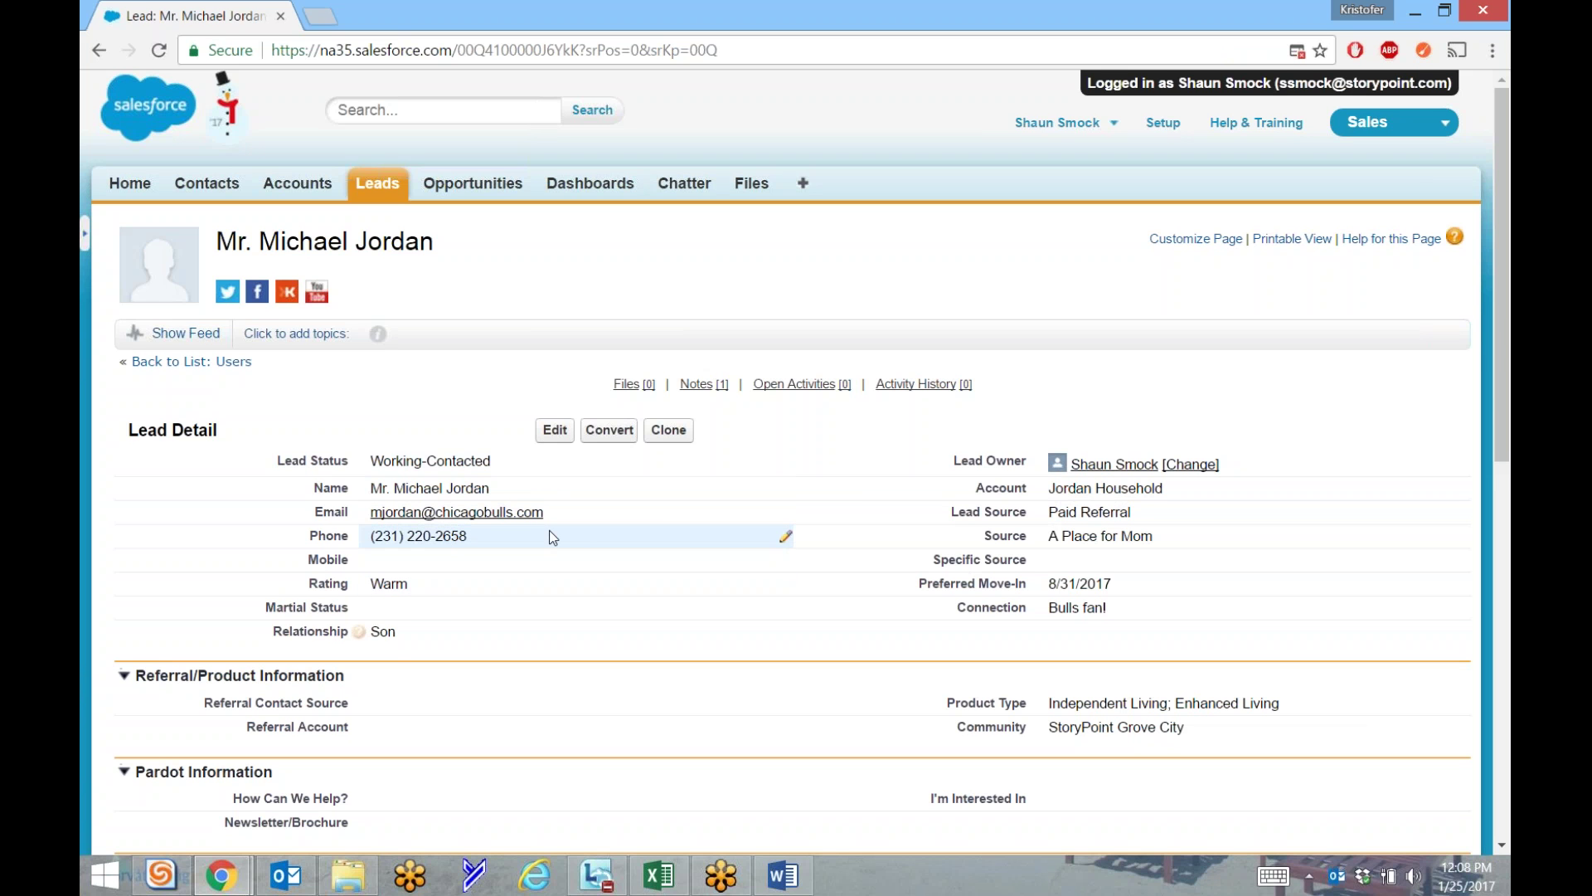
Save the Phone field inline without changes, then bring up the lead's full Lead Edit page.
{"action": "double_click", "coordinate": [414, 537]}
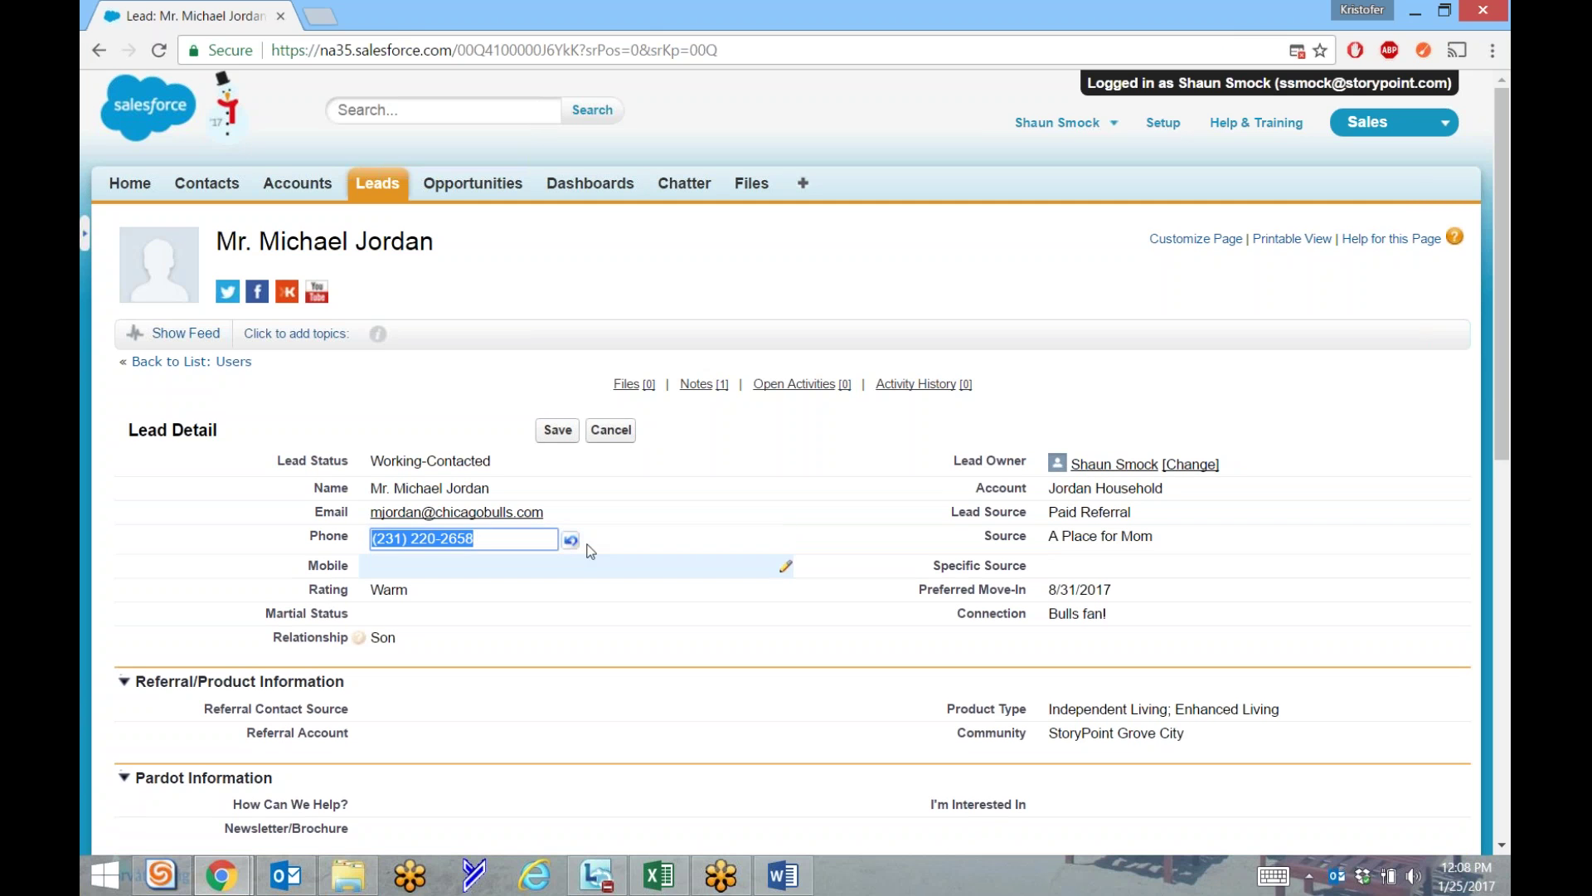
{"action": "left_click", "coordinate": [558, 430]}
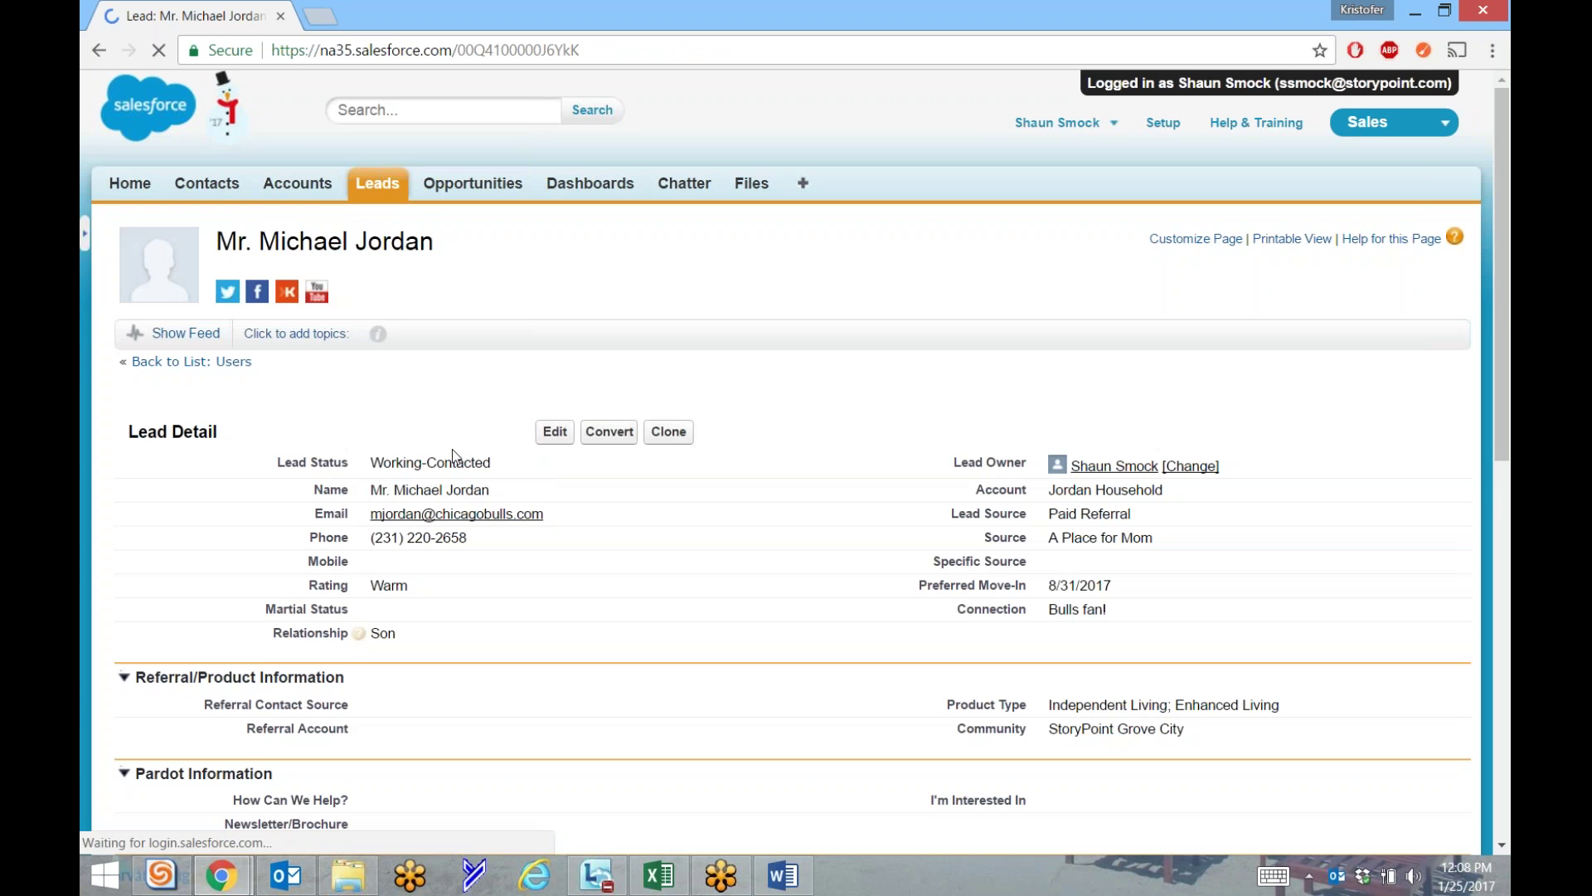
{"action": "left_click", "coordinate": [555, 429]}
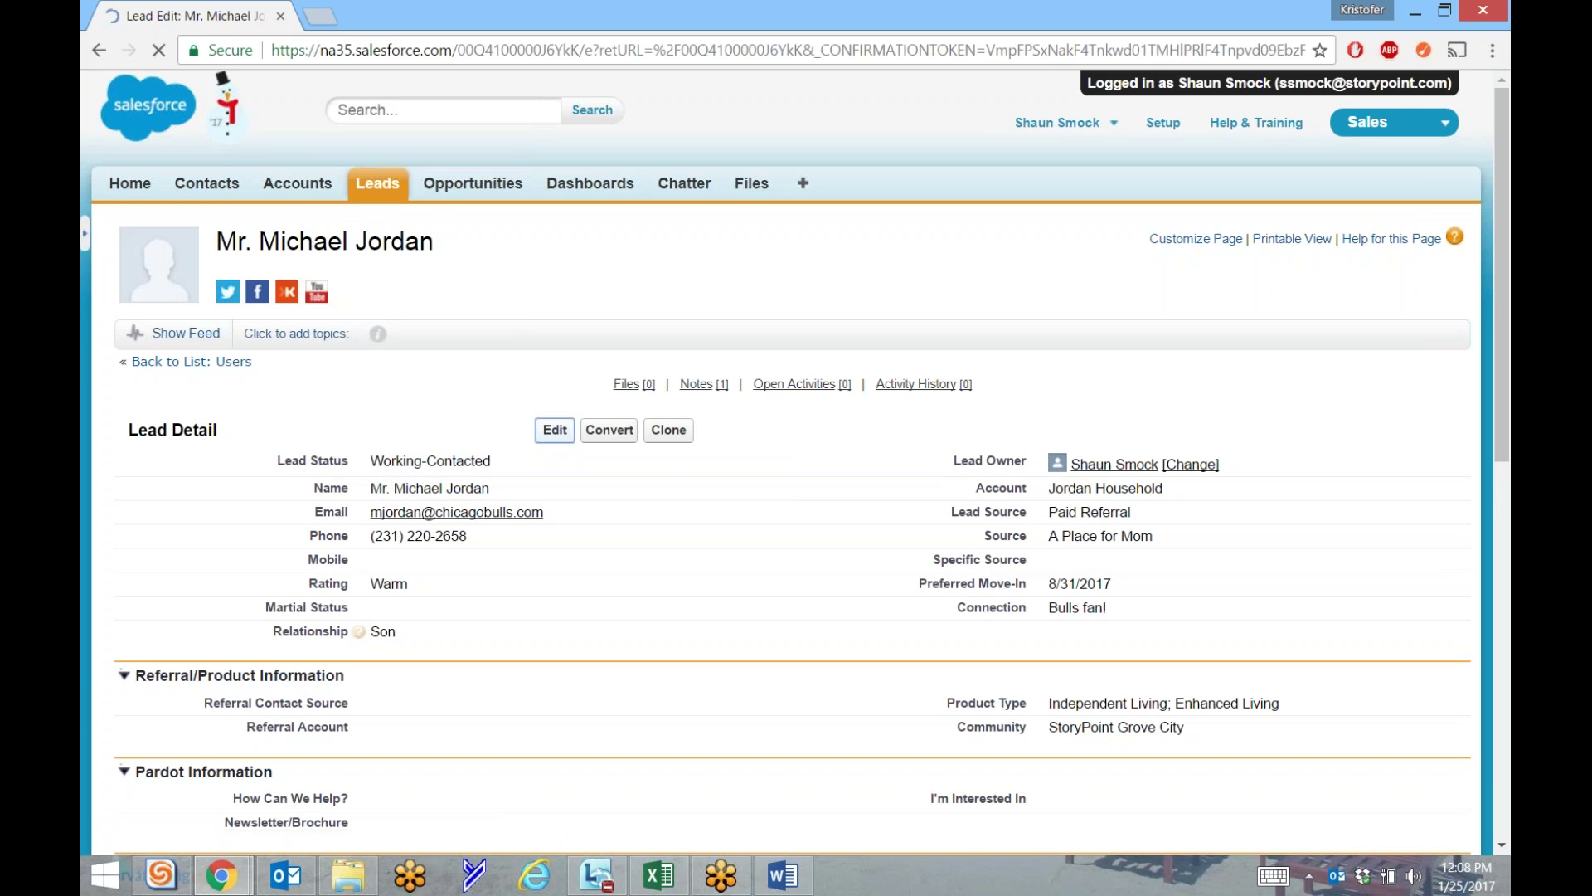
Move Enhanced Living back to Available Product Types, leaving only Independent Living chosen.
{"action": "scroll", "coordinate": [658, 559], "scroll_direction": "down", "scroll_amount": 7}
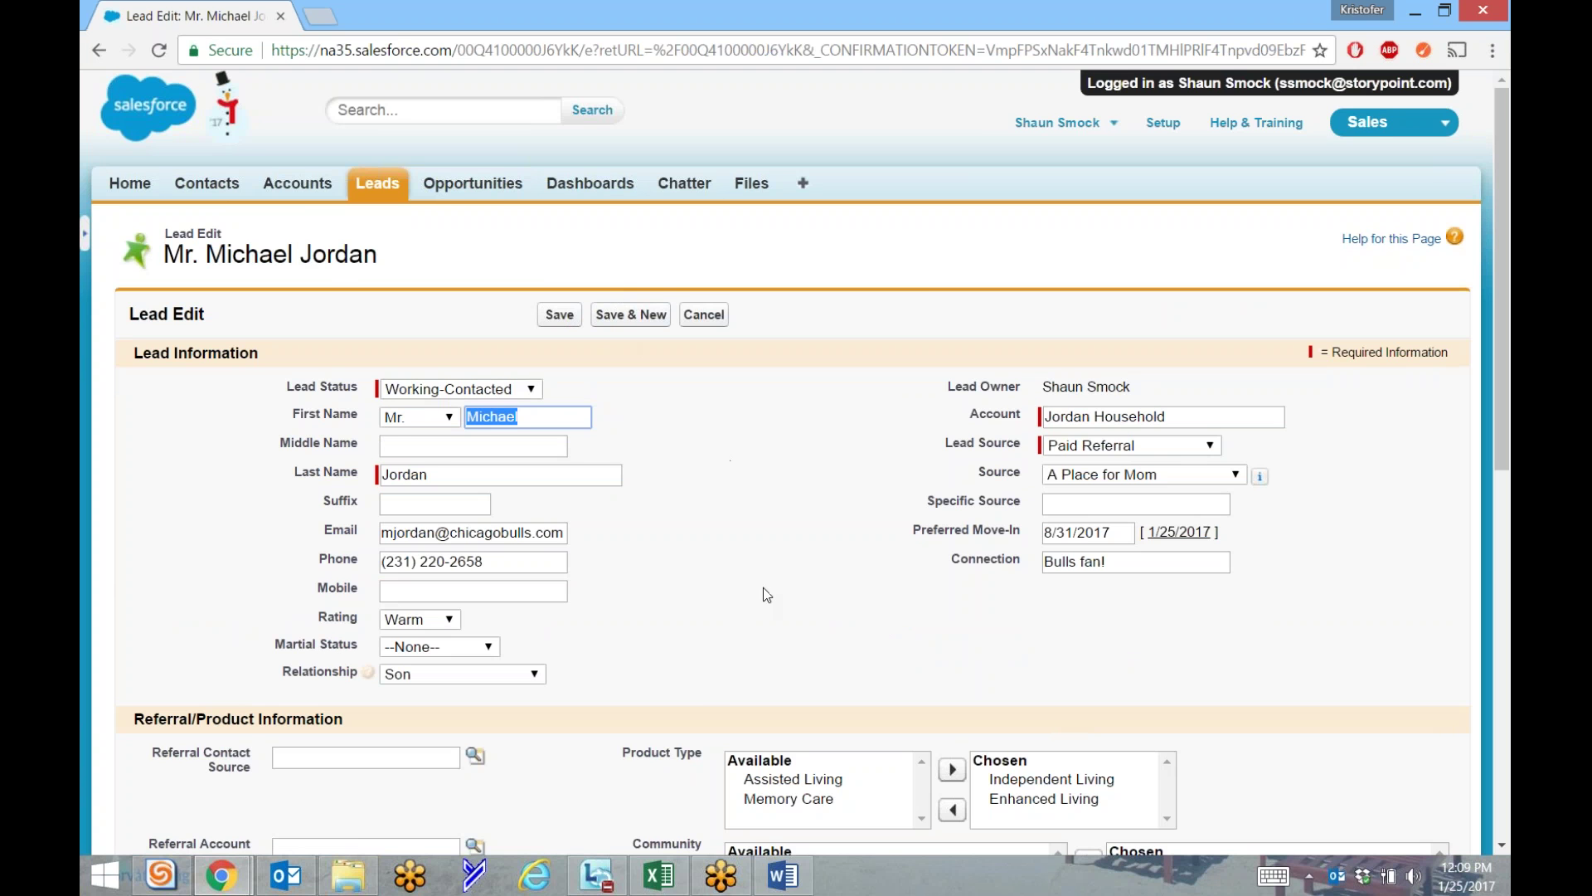
{"action": "scroll", "coordinate": [805, 687], "scroll_direction": "down", "scroll_amount": 3}
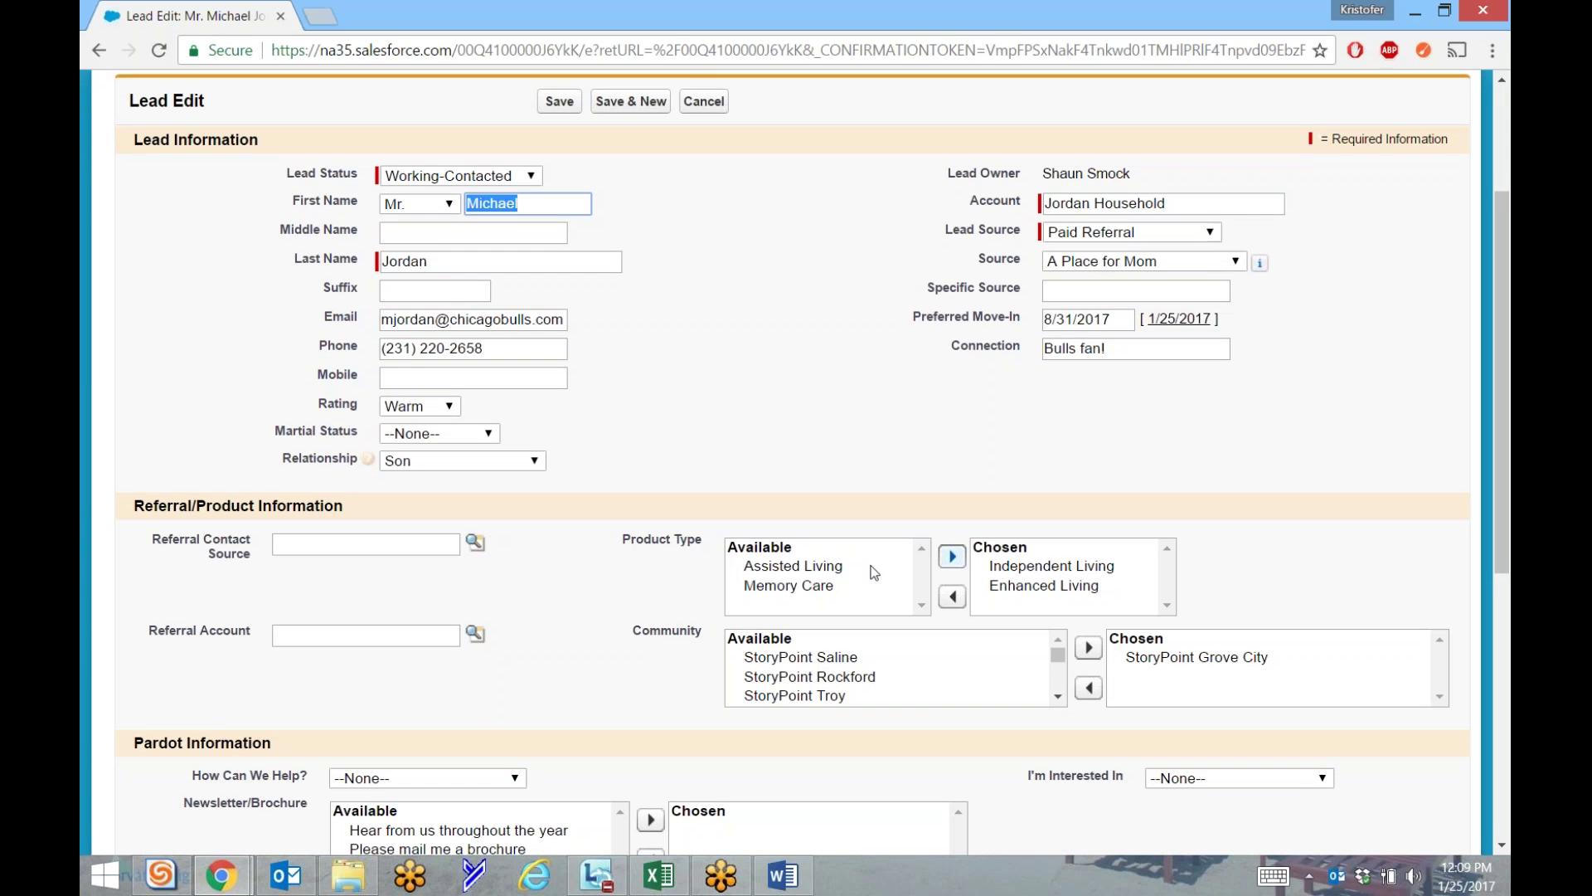
{"action": "left_click", "coordinate": [1041, 585]}
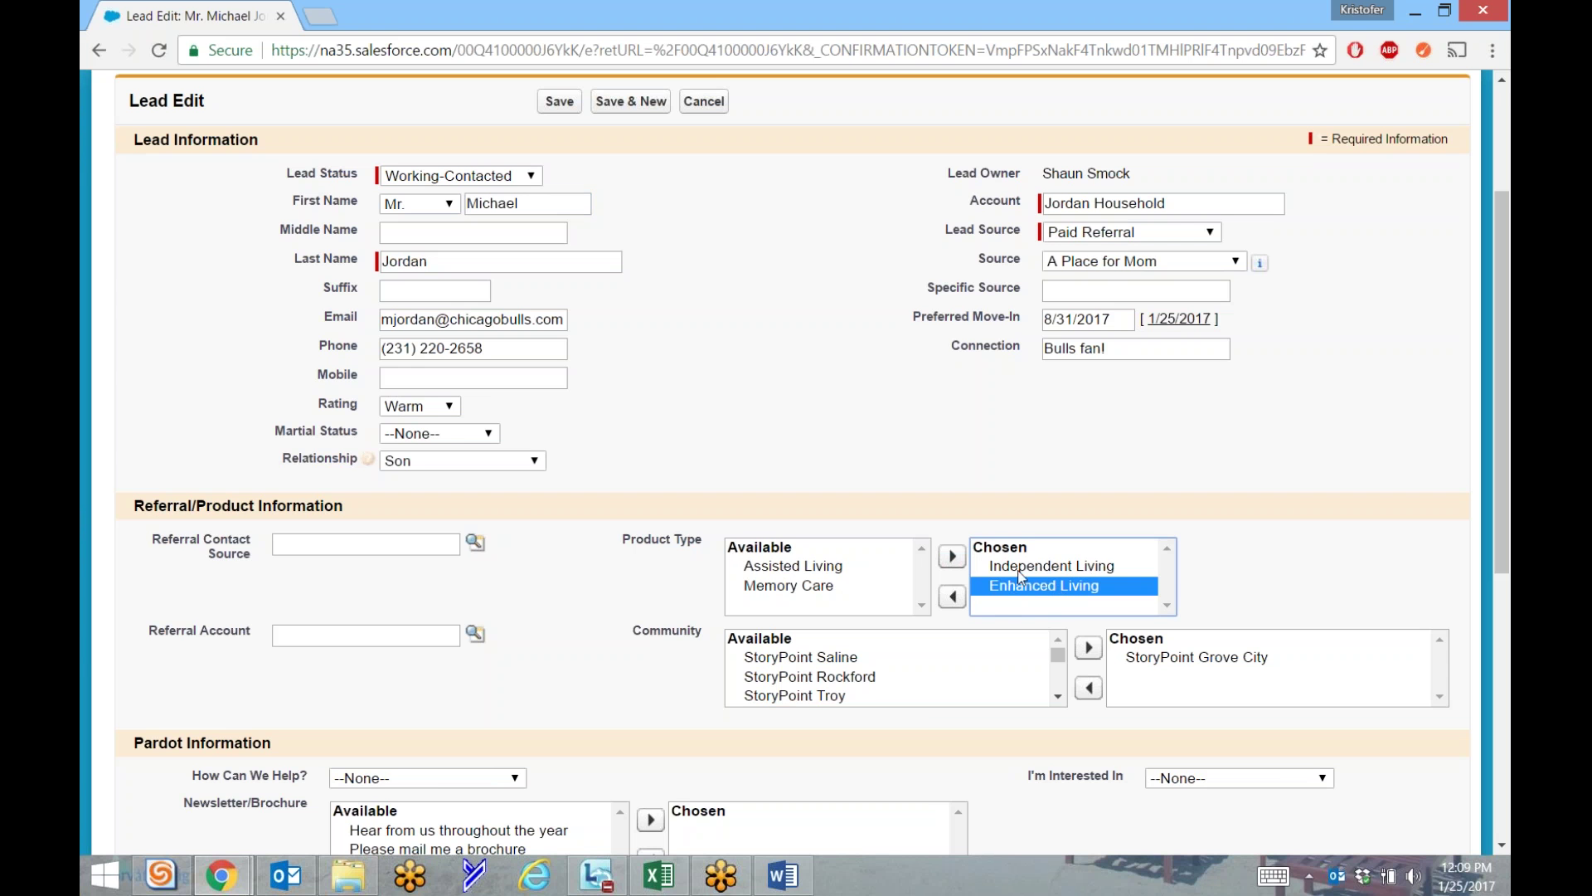
{"action": "left_click", "coordinate": [952, 596]}
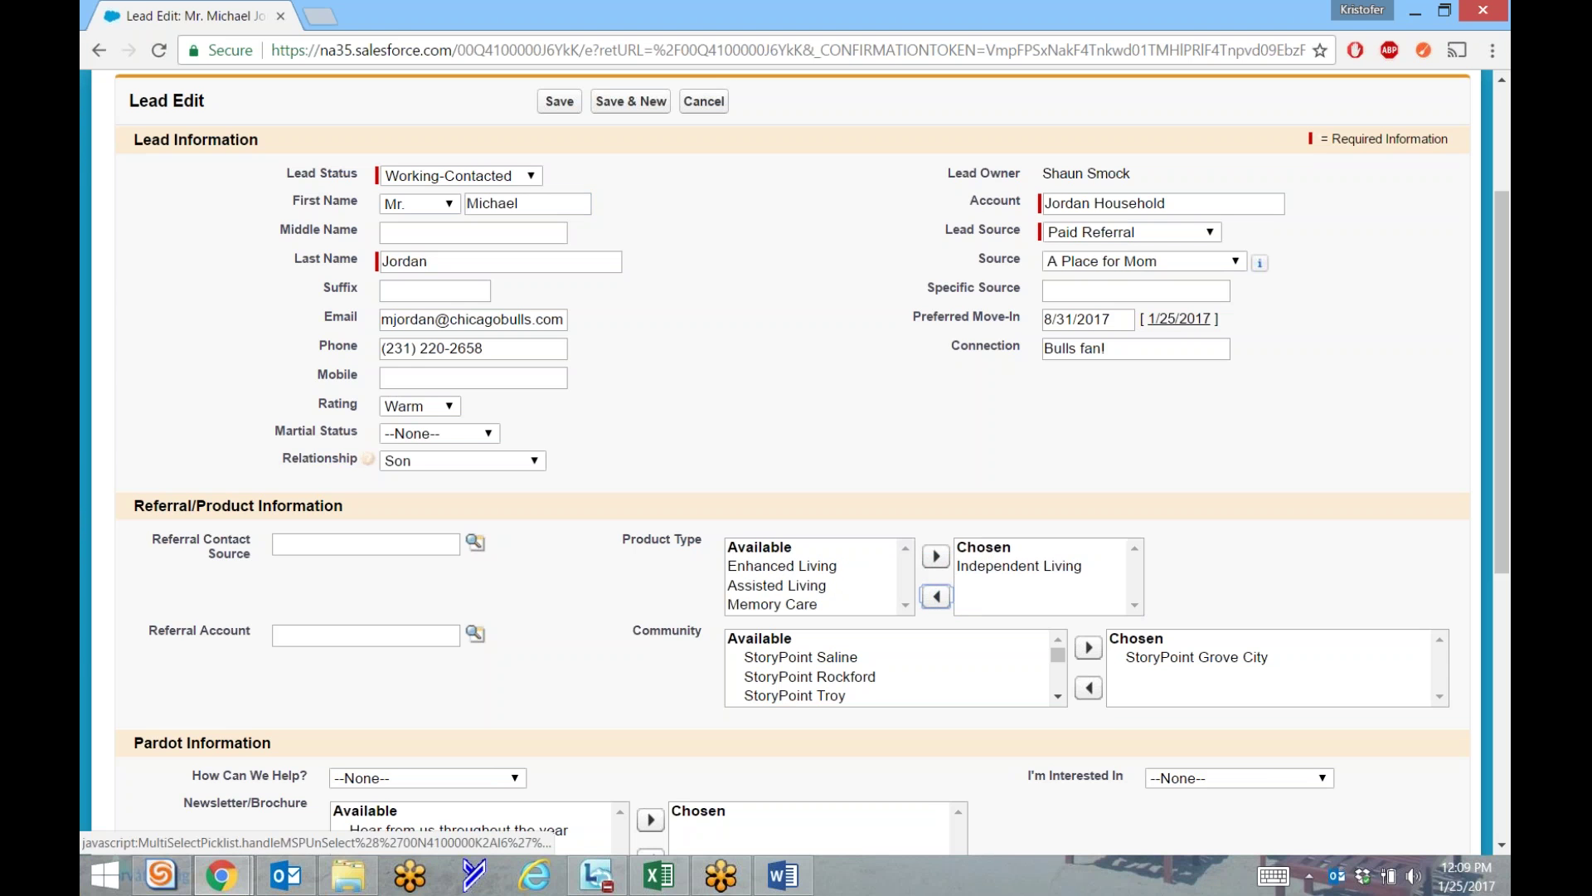